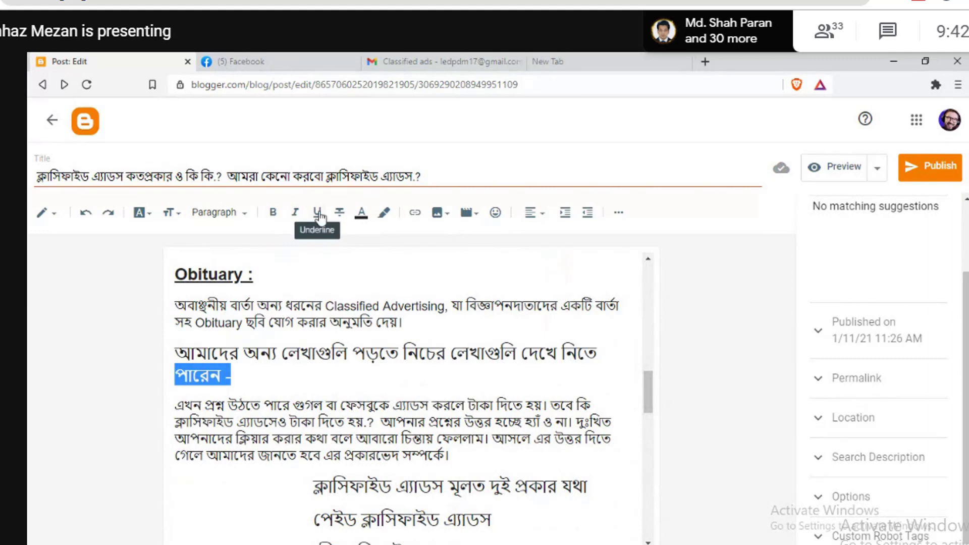
# Step: Underline the "আমাদের অন্য লেখাগুলি পড়তে…" line below the Obituary section and the heading "আমরা কেন করবো ক্লাসিফাইড এ্যাডস.?"
pyautogui.moveTo(260, 375); pyautogui.dragTo(174, 355)
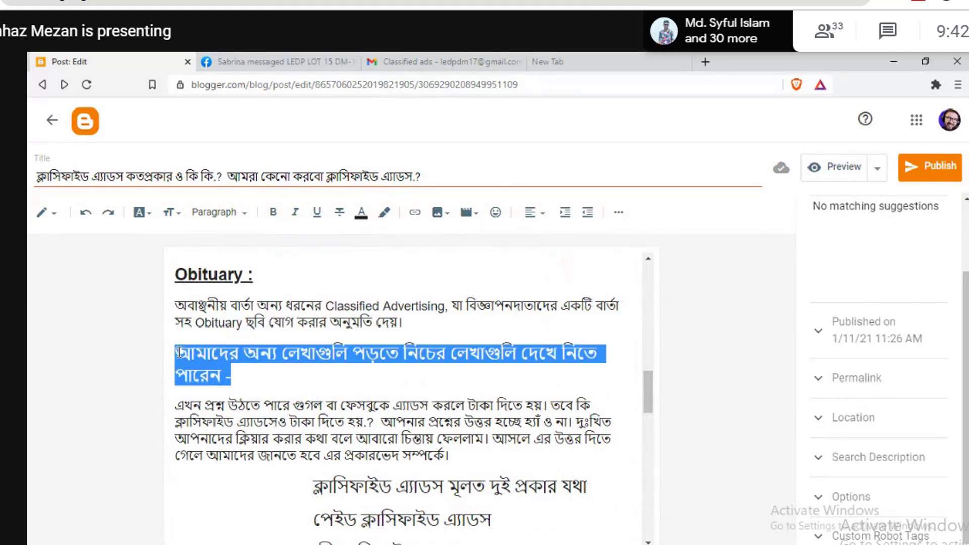
pyautogui.click(318, 213)
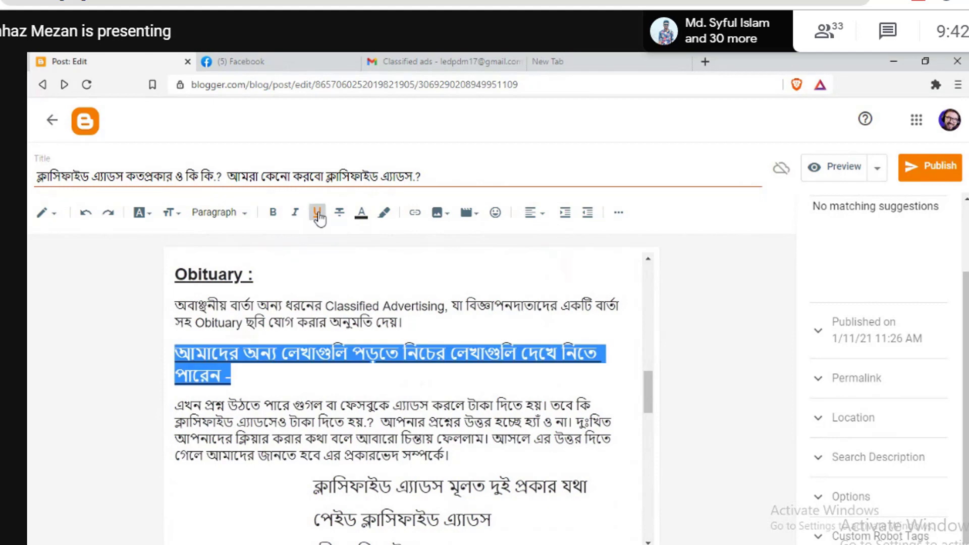
pyautogui.click(428, 384)
pyautogui.moveTo(650, 385); pyautogui.dragTo(651, 418)
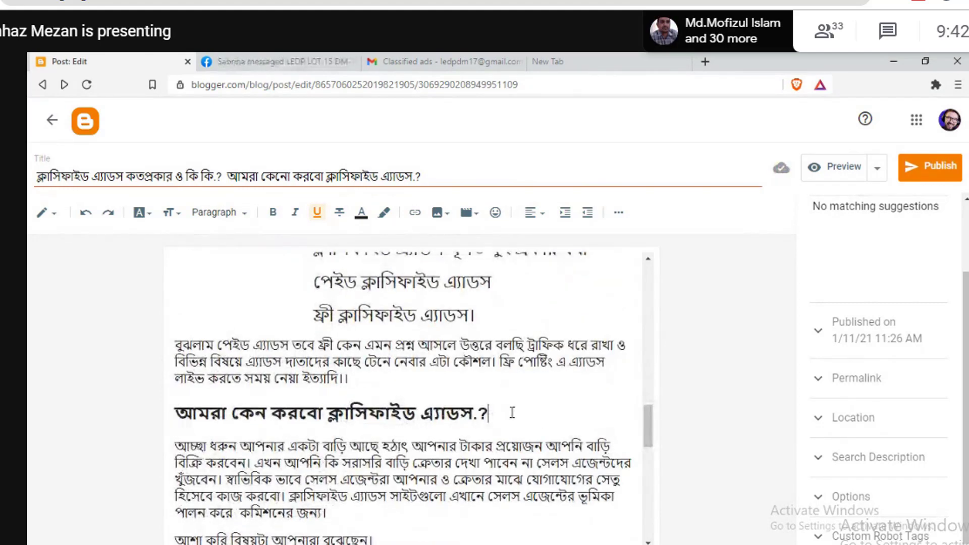
pyautogui.moveTo(488, 414); pyautogui.dragTo(173, 410)
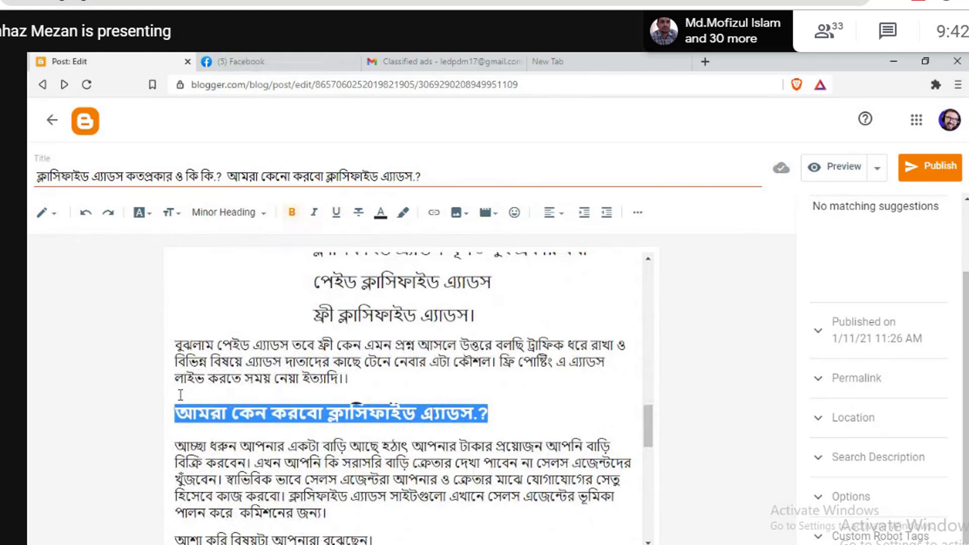
pyautogui.click(336, 212)
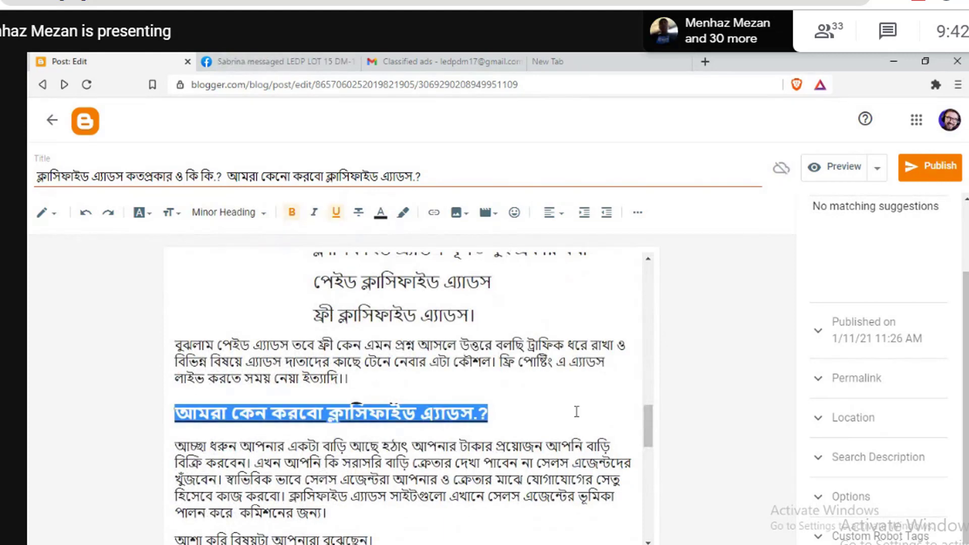
pyautogui.click(575, 413)
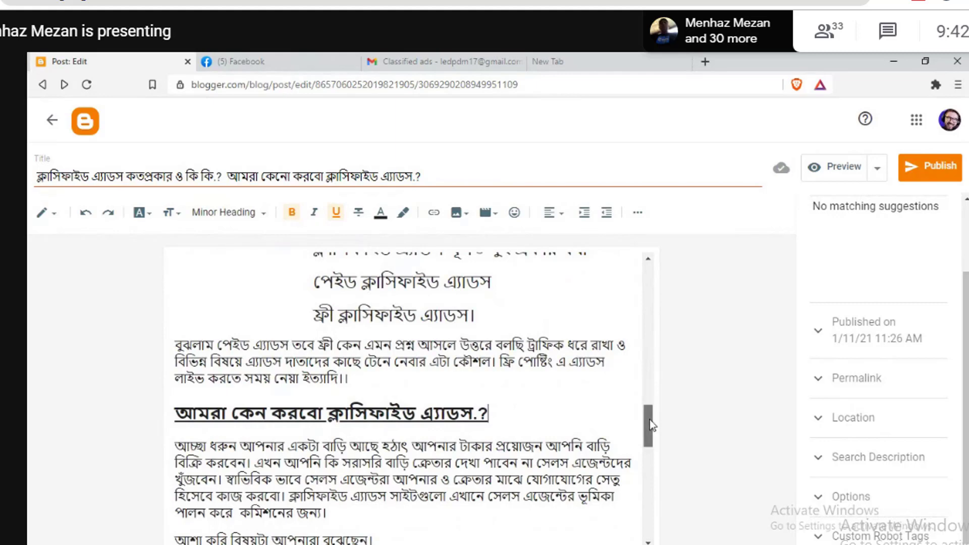
# Step: Underline the headings "এখন আসি আমরা কেন করবো এই এ্যাডস.?" and "এই এ্যাডস করতে যা যা প্রয়োজন তা নিম্মে দেওয়া হলো।"
pyautogui.moveTo(649, 419); pyautogui.dragTo(646, 454)
pyautogui.click(523, 326)
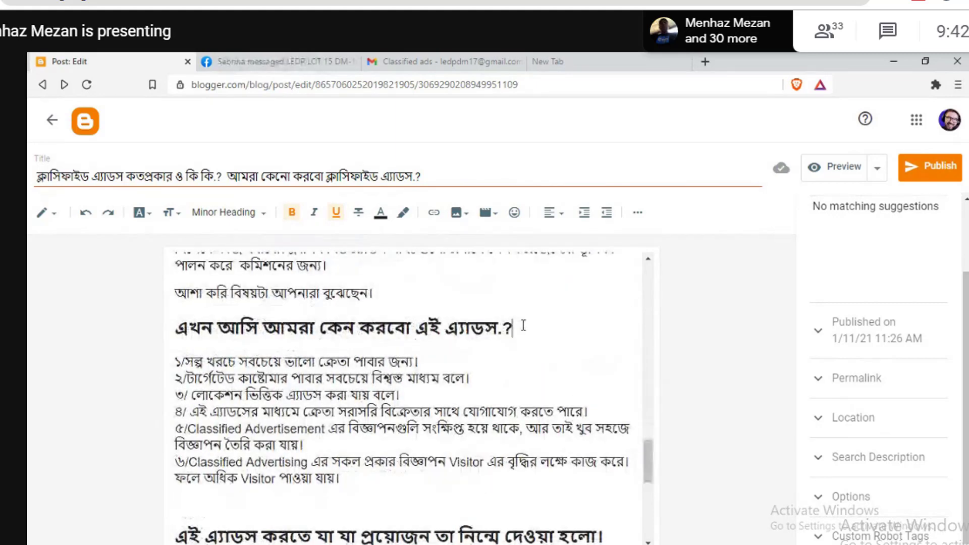
pyautogui.moveTo(523, 326); pyautogui.dragTo(171, 327)
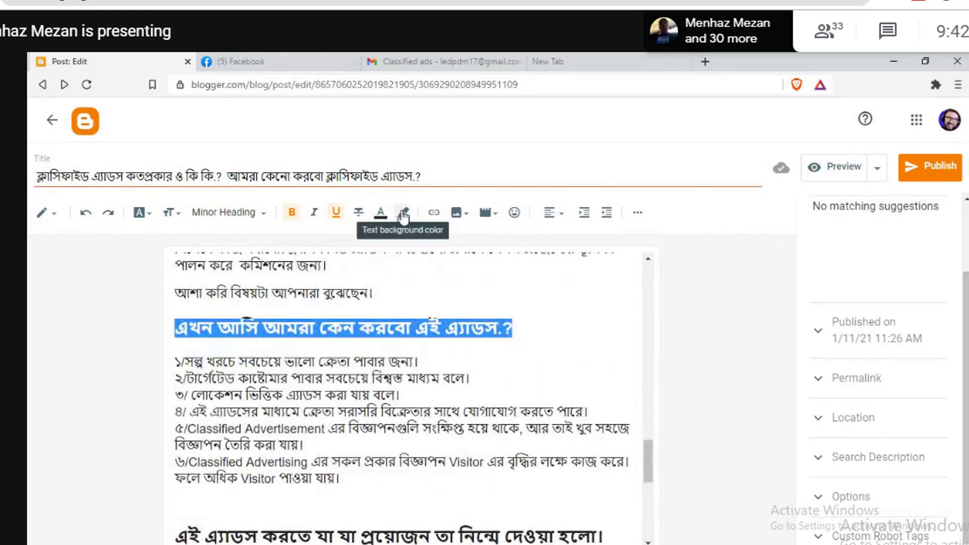
pyautogui.click(343, 218)
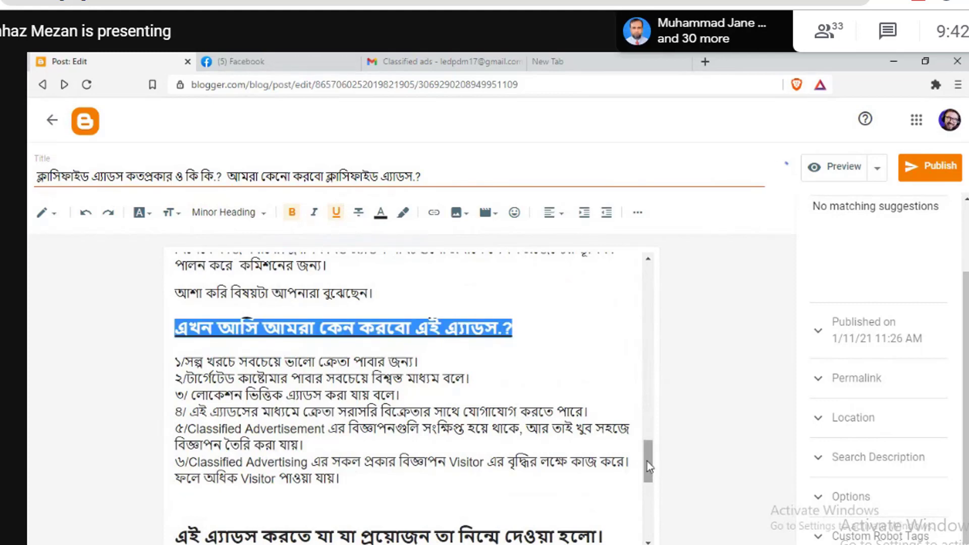
pyautogui.moveTo(647, 461); pyautogui.dragTo(646, 489)
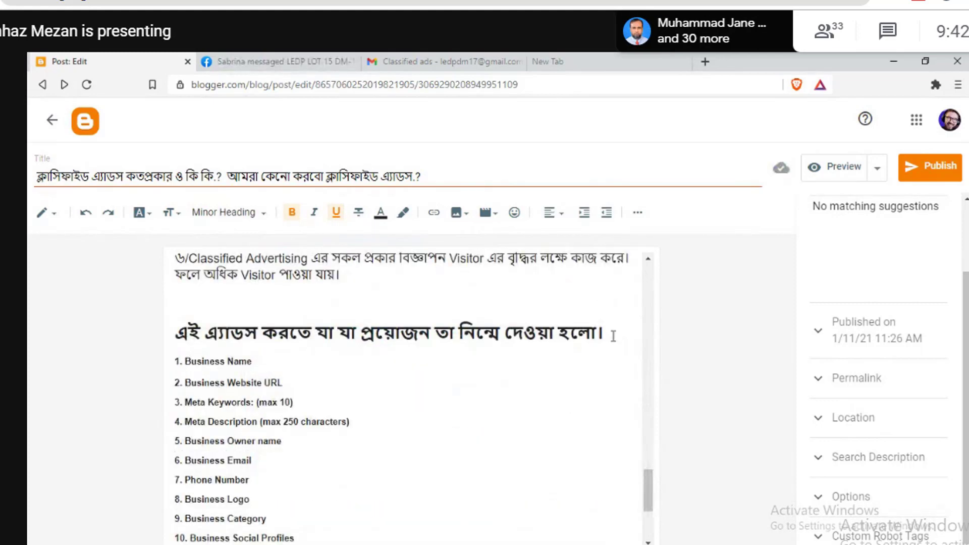
pyautogui.moveTo(612, 336); pyautogui.dragTo(169, 337)
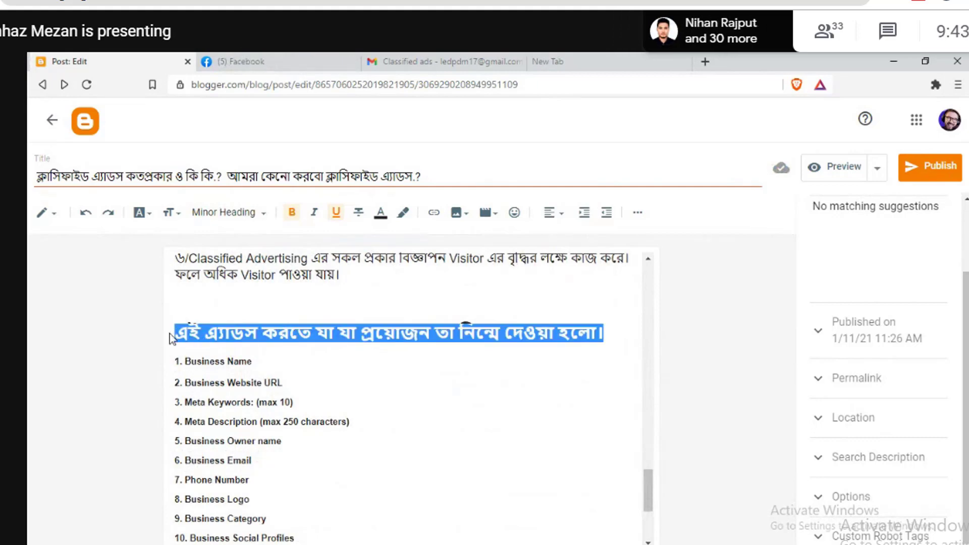
pyautogui.click(333, 214)
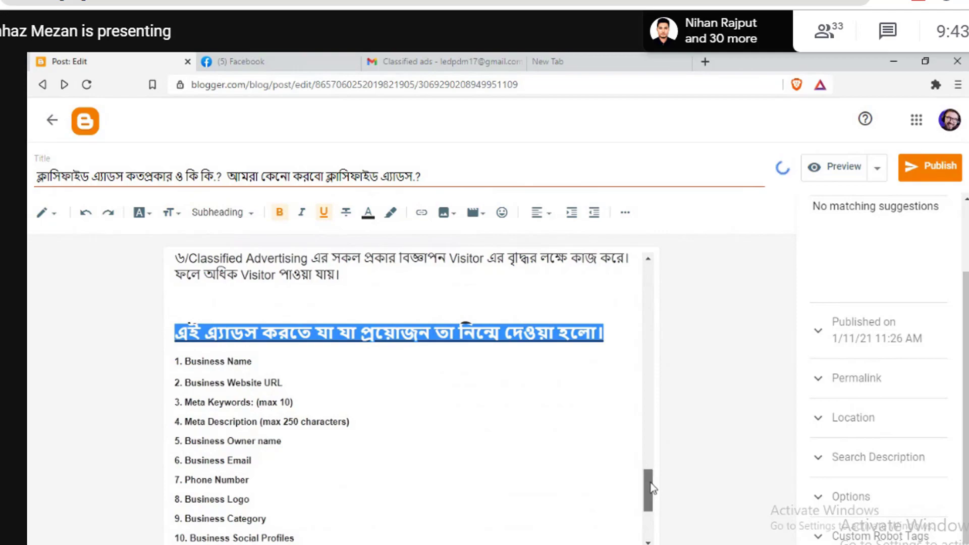
# Step: Select "Read more" near the end of the post and copy the address of the Fiverr Skill Test Answer page on colosikhibd.blogspot.com
pyautogui.moveTo(650, 482); pyautogui.dragTo(647, 510)
pyautogui.scroll(20, 627, 363)
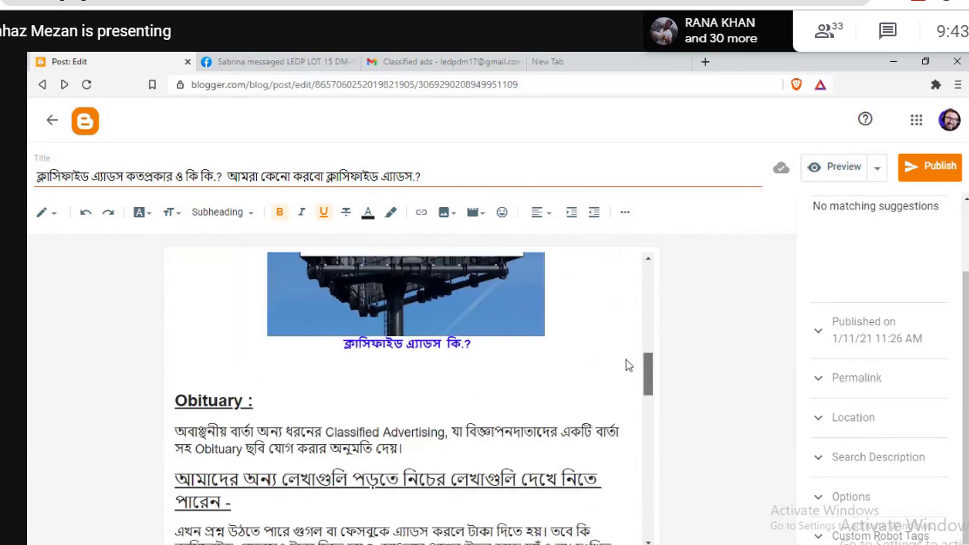
pyautogui.scroll(-20, 626, 437)
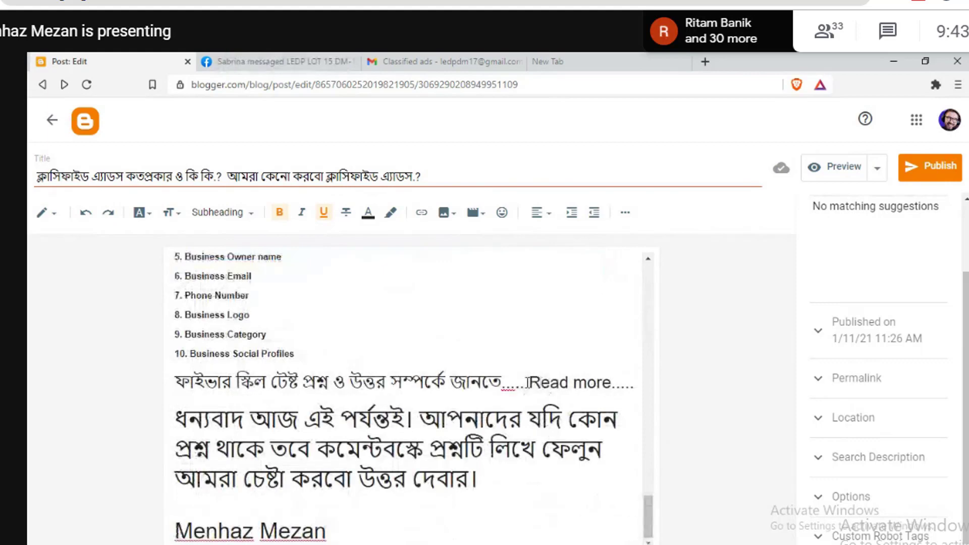
pyautogui.moveTo(528, 382); pyautogui.dragTo(612, 383)
pyautogui.click(569, 59)
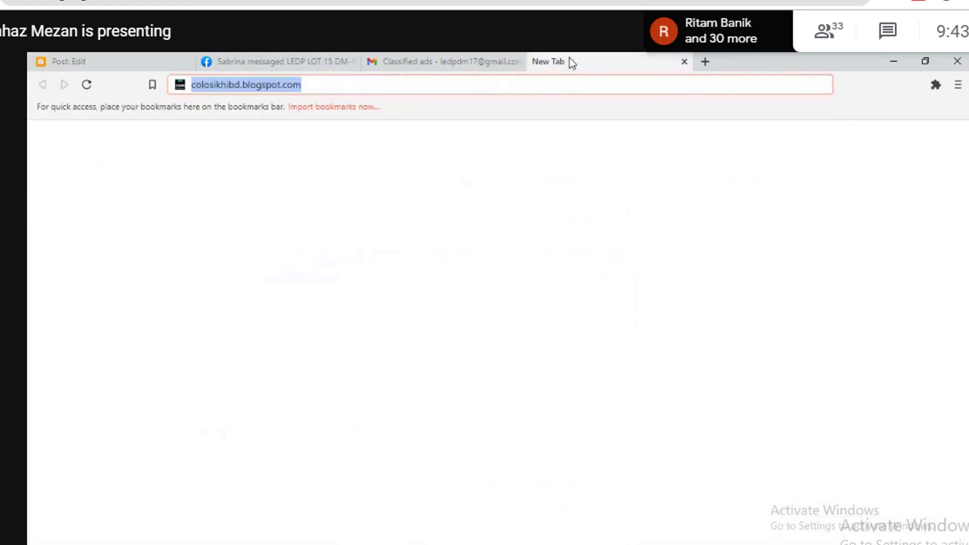
pyautogui.press('Return')
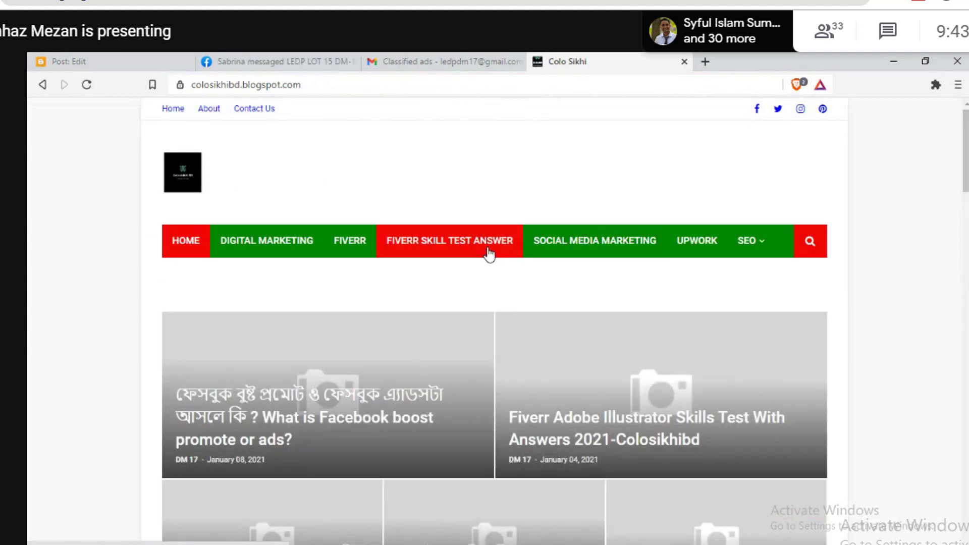
pyautogui.click(488, 254)
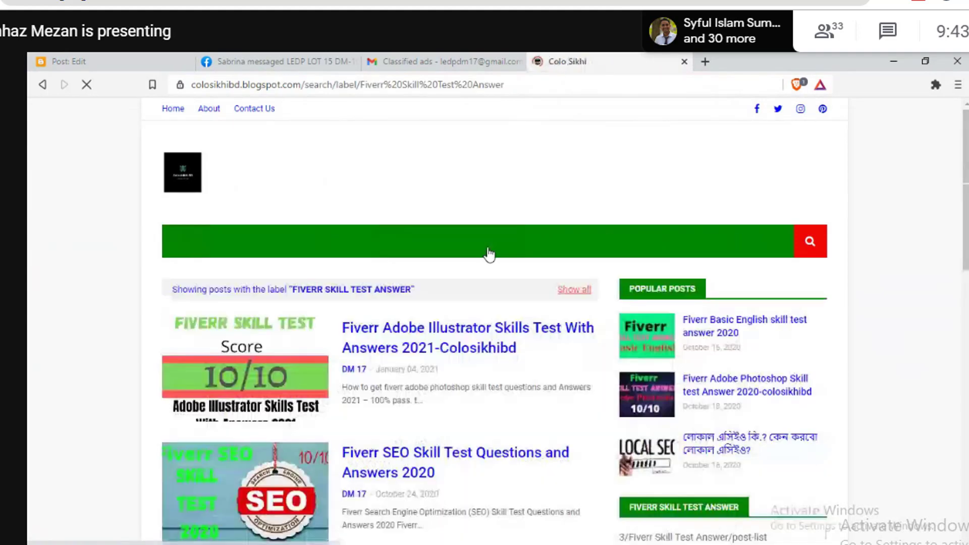
pyautogui.click(436, 85)
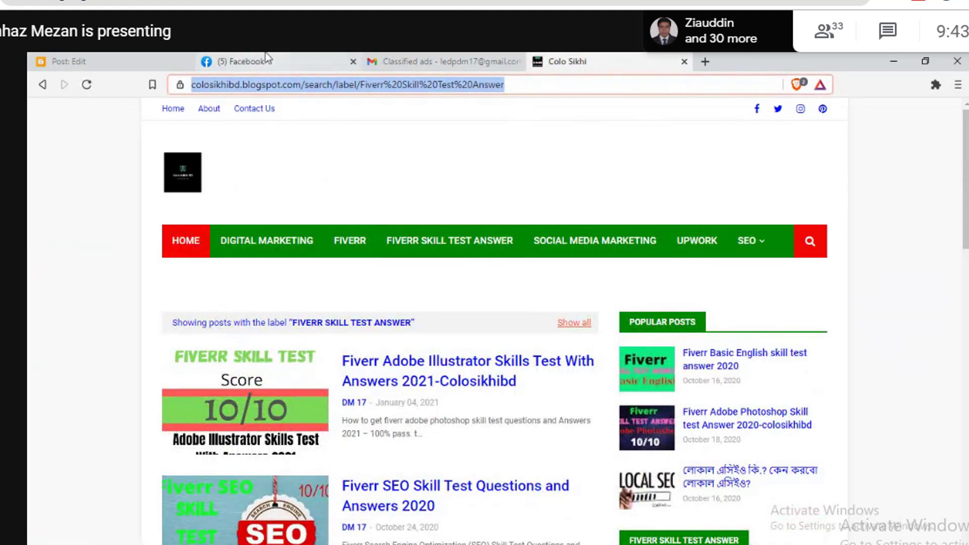
# Step: Link "Read more" in the post to the copied Fiverr Skill Test Answer address, set to open in a new window
pyautogui.click(129, 55)
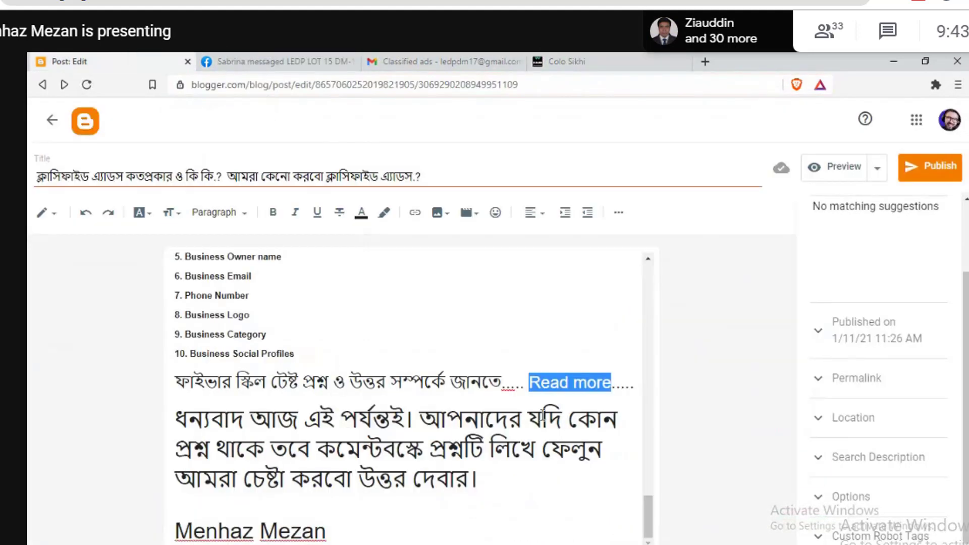
pyautogui.click(412, 214)
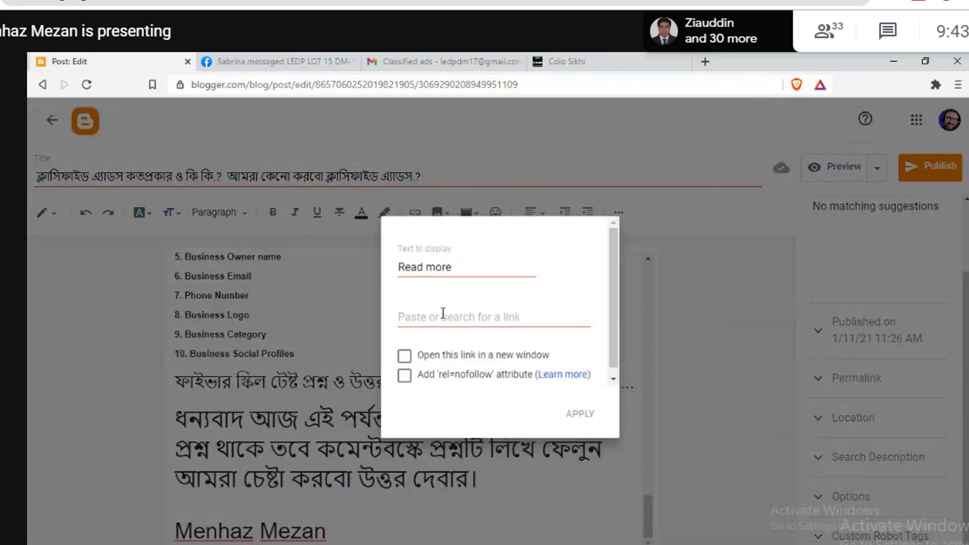
pyautogui.click(442, 314)
pyautogui.hotkey('ctrl', 'v')
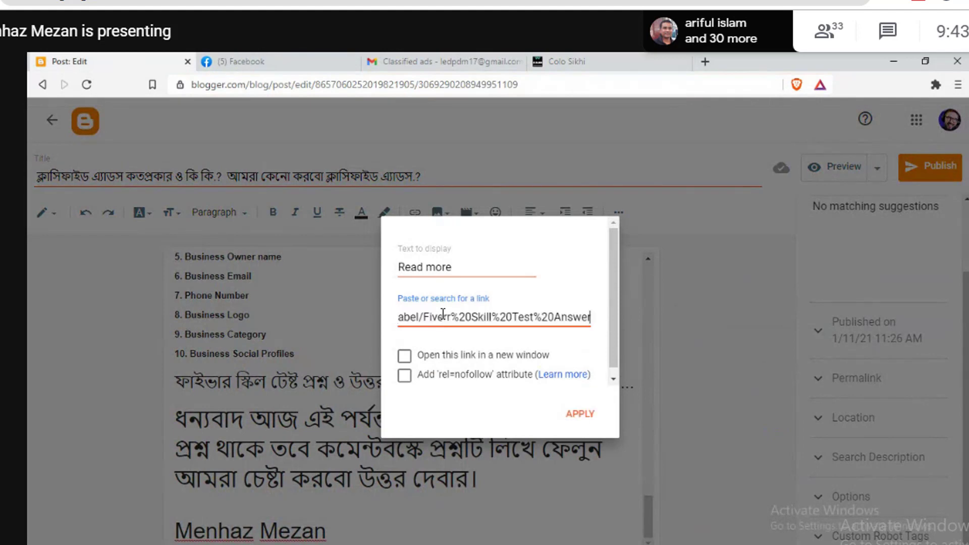
pyautogui.click(404, 358)
pyautogui.click(583, 419)
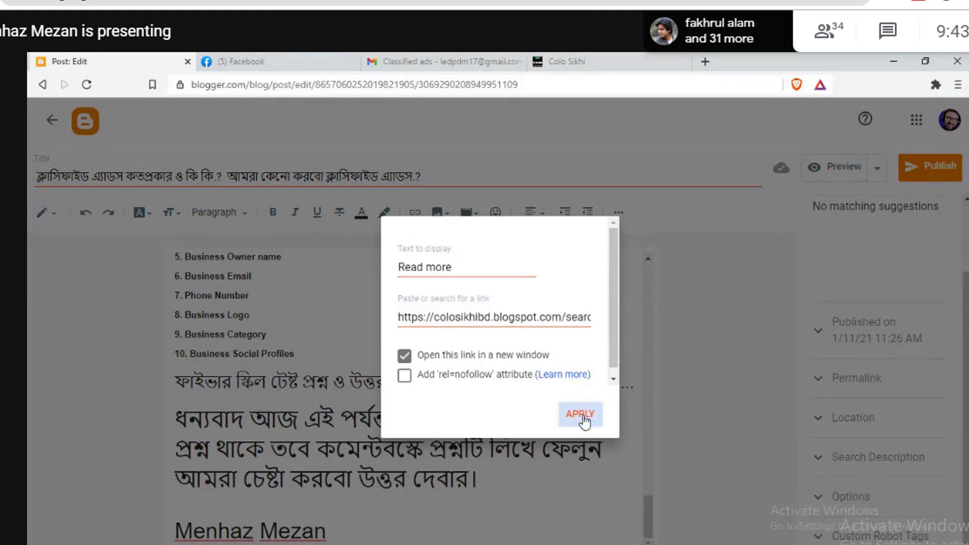
pyautogui.click(505, 326)
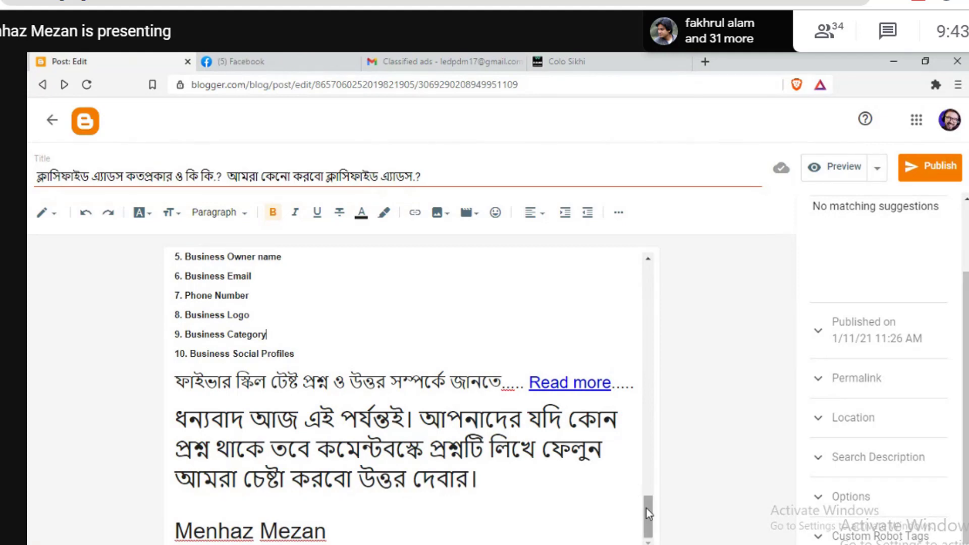
# Step: Insert an empty line below the underlined "আমাদের অন্য লেখাগুলি পড়তে…" sentence in the post
pyautogui.moveTo(649, 513)
pyautogui.mouseDown()
pyautogui.moveTo(643, 388)
pyautogui.moveTo(654, 499)
pyautogui.mouseUp()
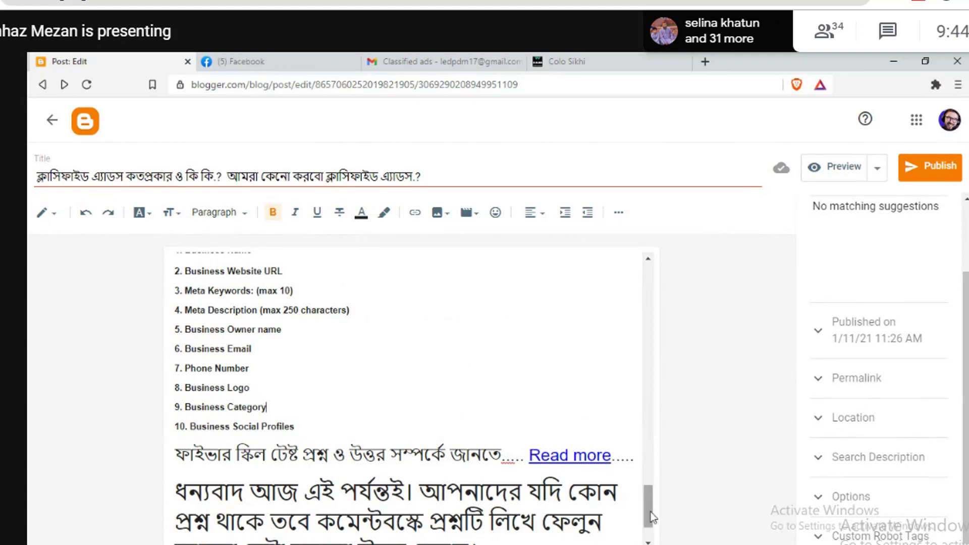
pyautogui.scroll(1, 646, 480)
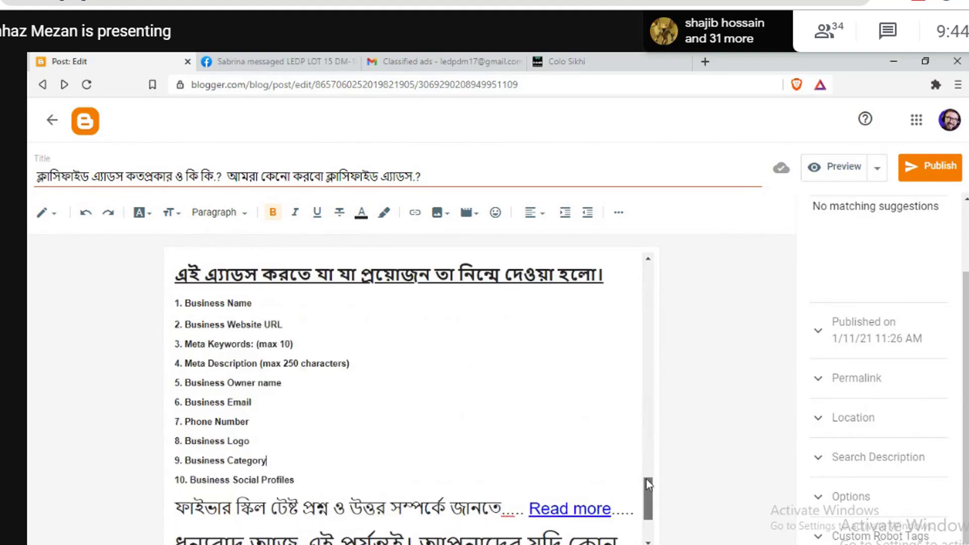
pyautogui.moveTo(648, 483); pyautogui.dragTo(673, 404)
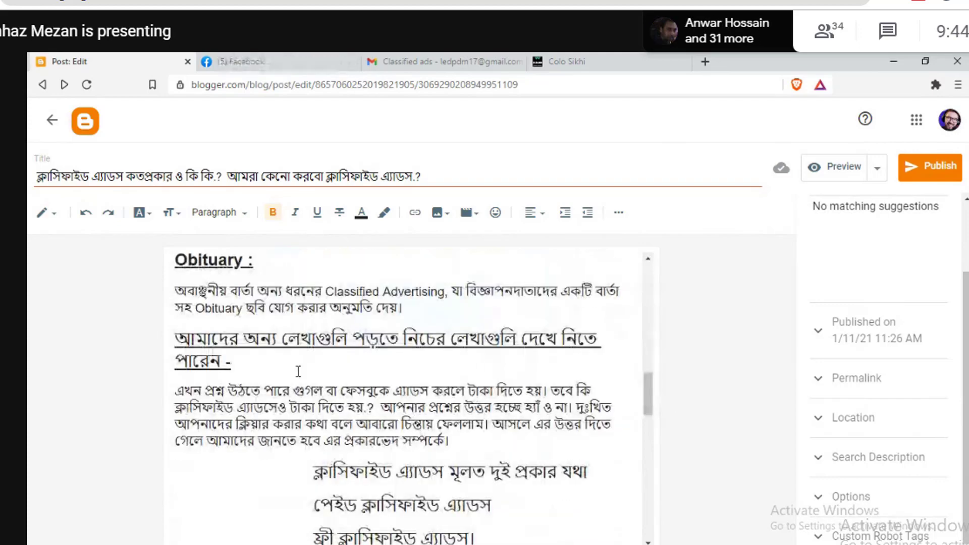
pyautogui.click(260, 362)
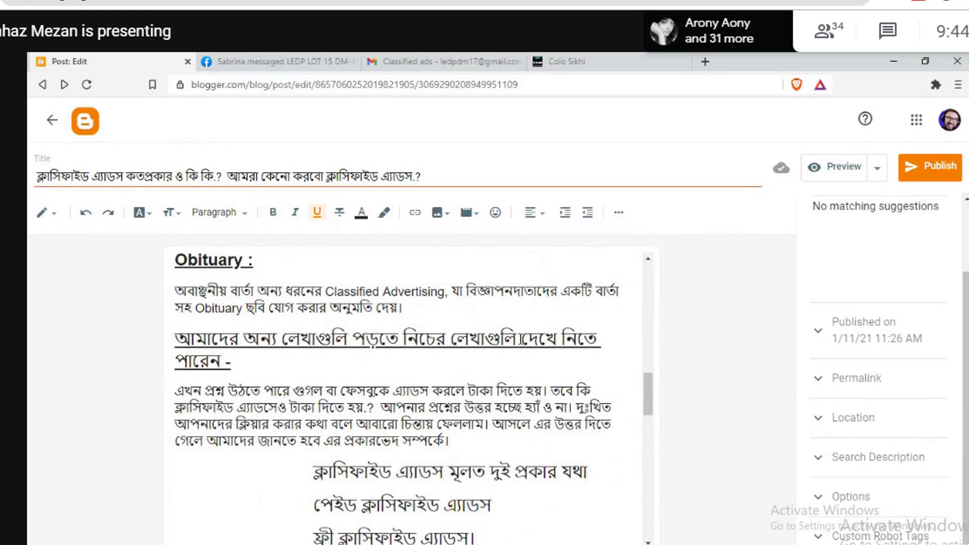
pyautogui.press('Return')
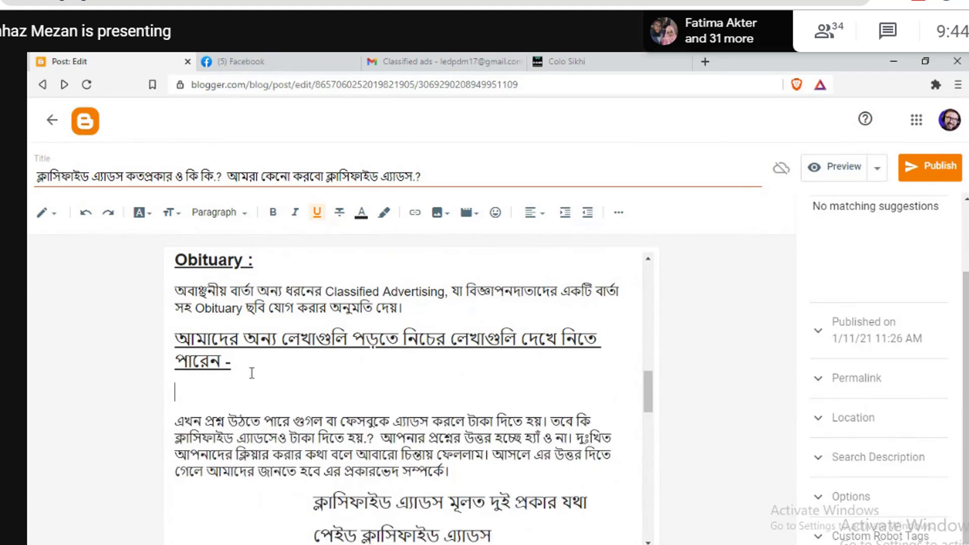
# Step: Open the blog's popular post "লোকাল এসিইও কি.? কেন করবো লোকাল এসিইও?" in a new tab
pyautogui.click(593, 56)
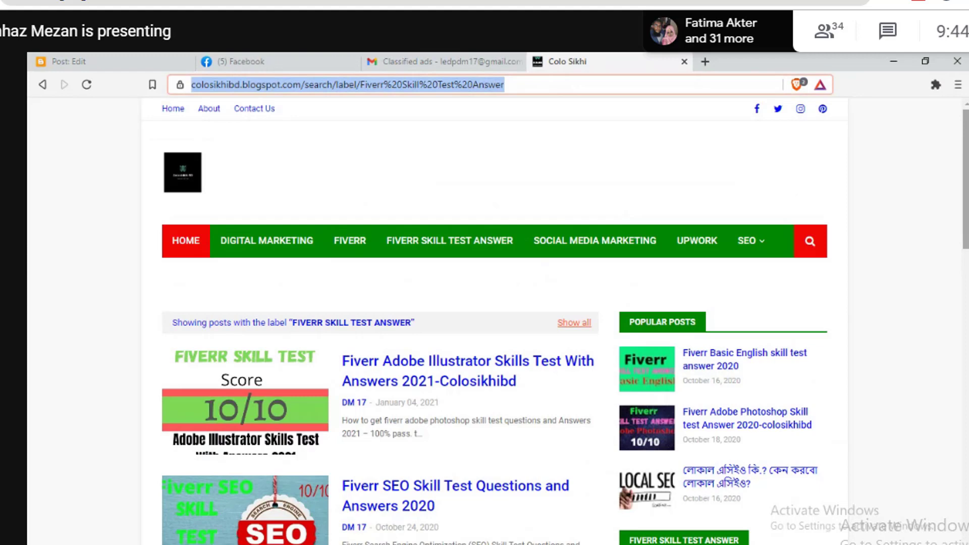
pyautogui.rightClick(714, 483)
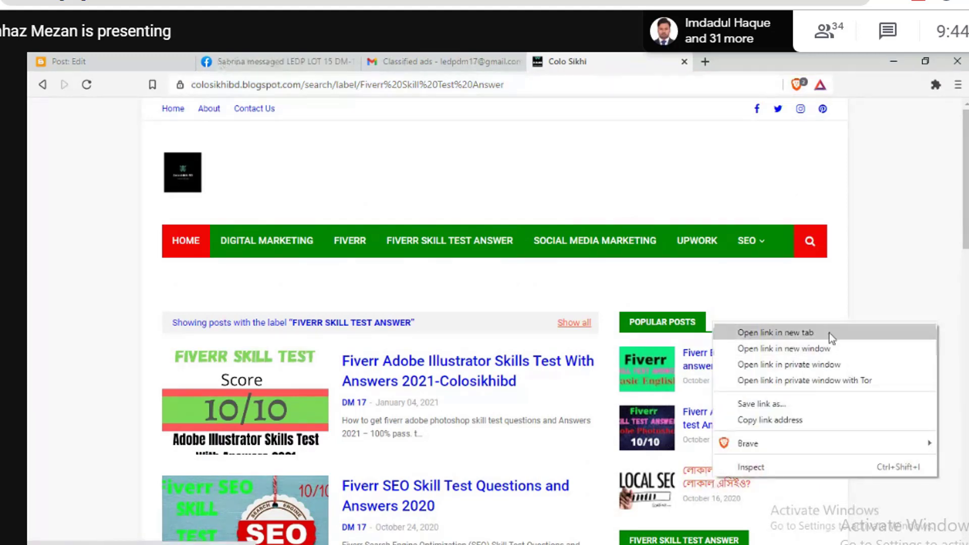
pyautogui.click(829, 333)
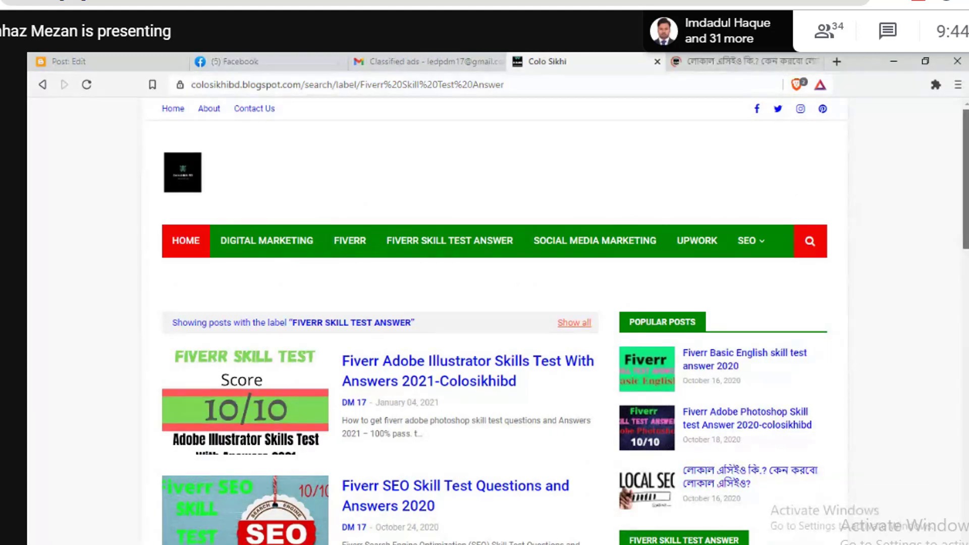
# Step: Show the blog's Digital Marketing posts and open the "What is Facebook boost promote or ads?" article in a new tab
pyautogui.scroll(-4, 485, 323)
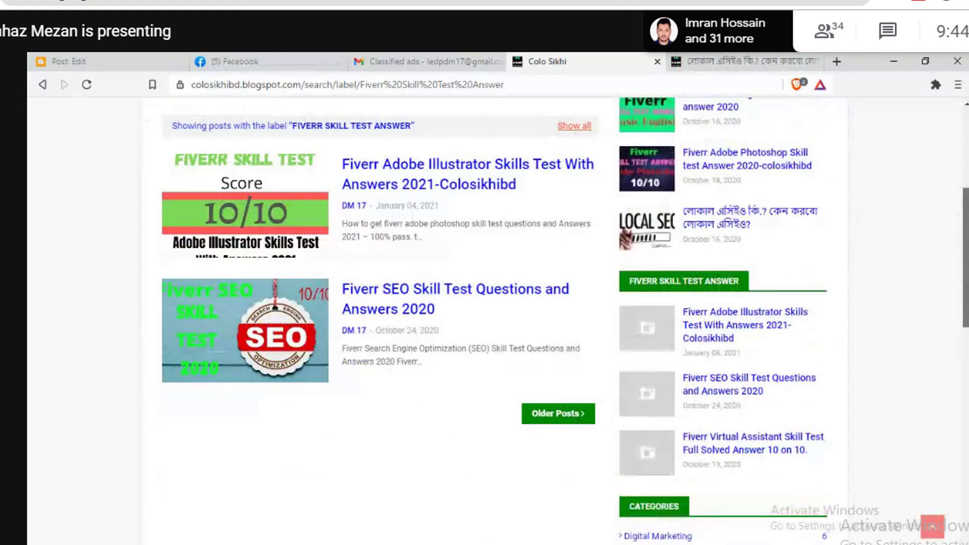
pyautogui.scroll(4, 957, 192)
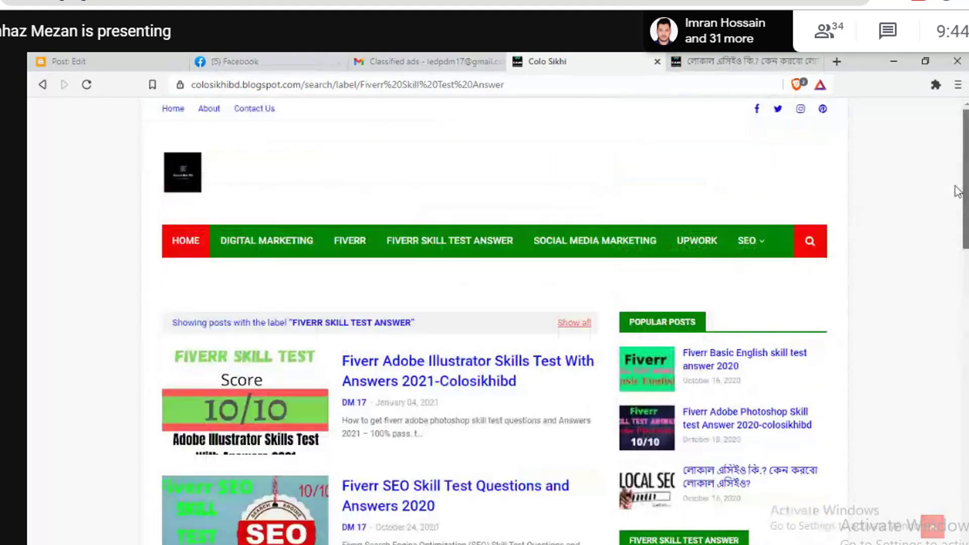
pyautogui.click(293, 247)
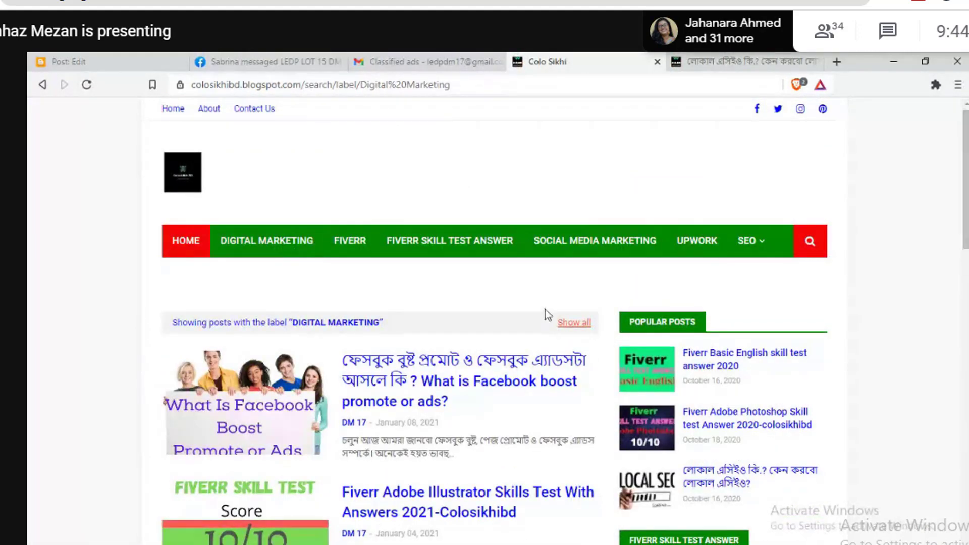
pyautogui.rightClick(453, 369)
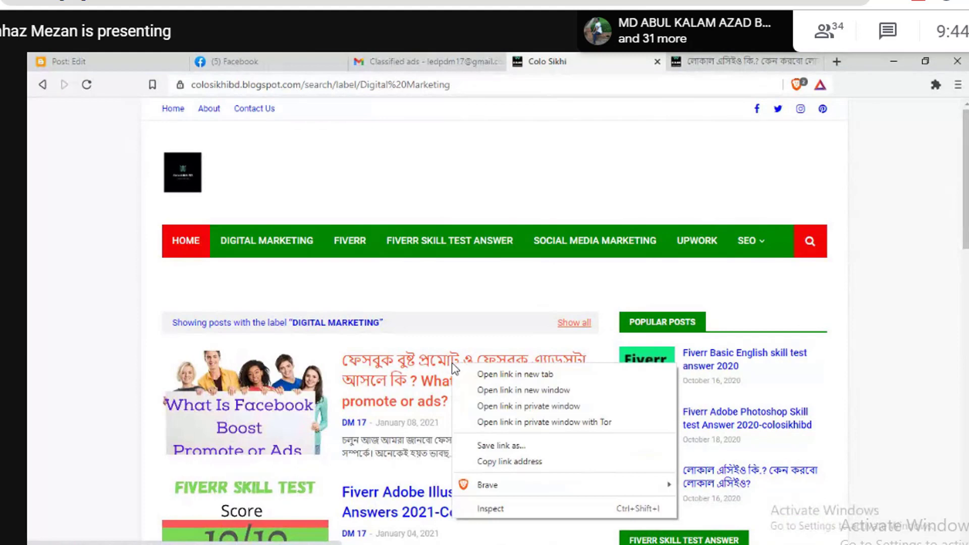
pyautogui.click(507, 374)
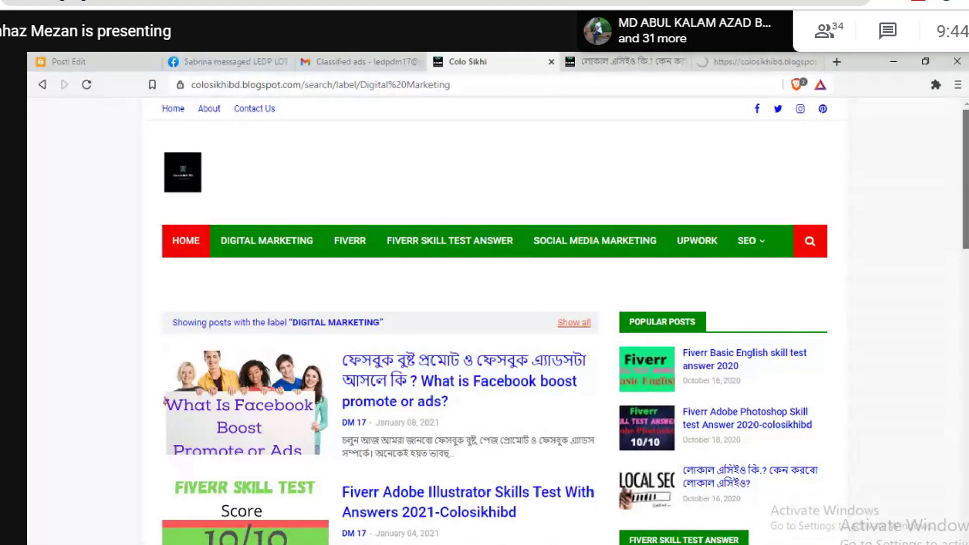
# Step: Open the Reddit marketing article "রেডিট মার্কেটিং কি? আমরা কেন রেডিট মার্কেটিং করবো?" in a new tab
pyautogui.scroll(-3, 485, 323)
pyautogui.scroll(-1, 454, 388)
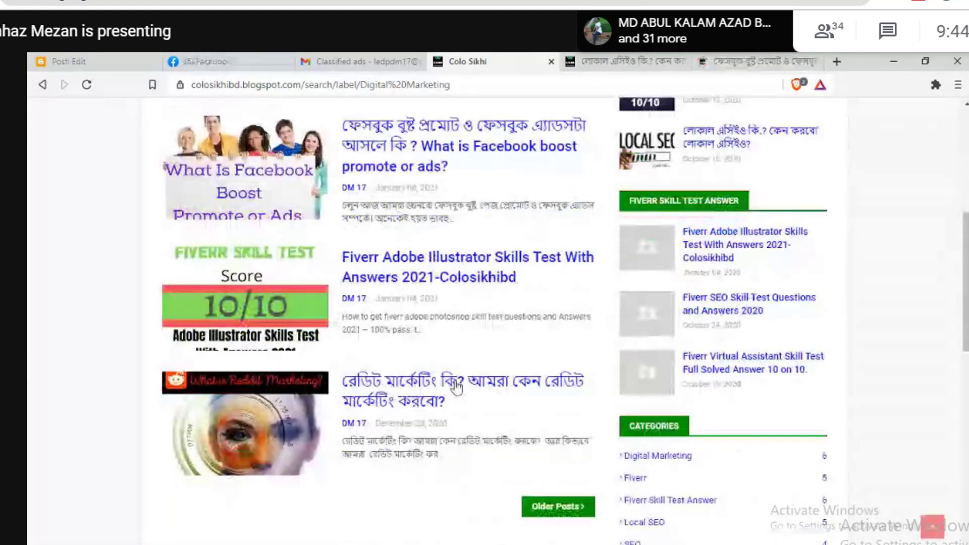
pyautogui.rightClick(453, 384)
pyautogui.click(530, 390)
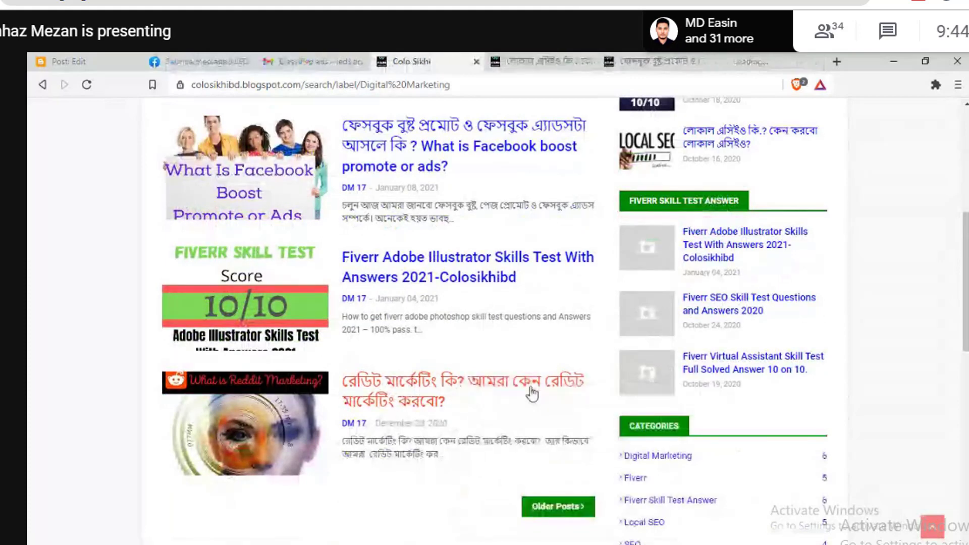
# Step: Go to the older Digital Marketing posts and open the profile backlink, link wheel and digital marketing articles in new tabs
pyautogui.click(587, 509)
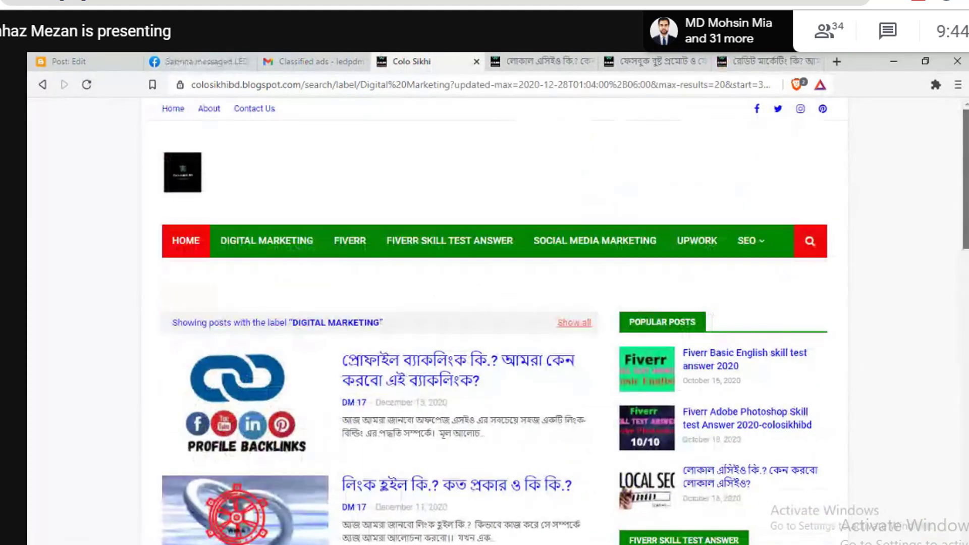
pyautogui.scroll(-3, 656, 286)
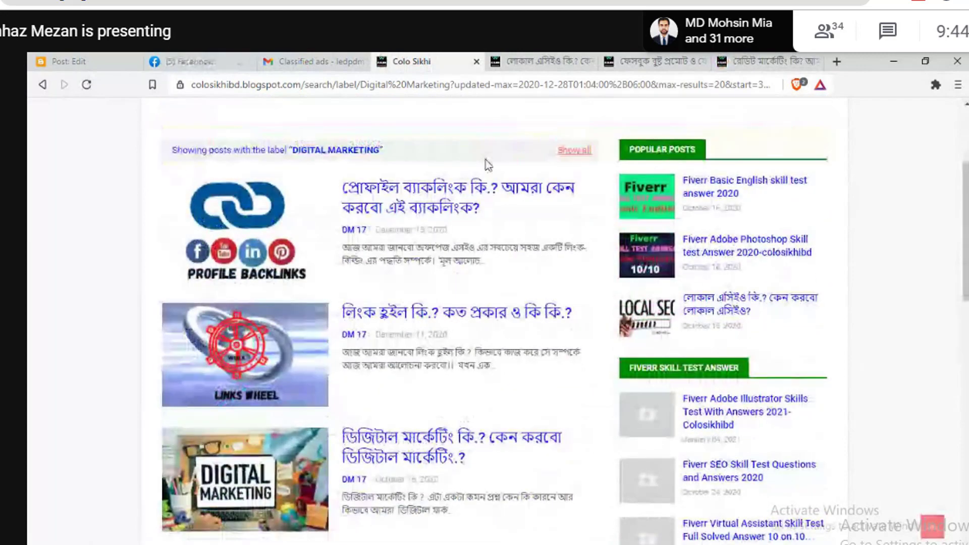
pyautogui.rightClick(469, 205)
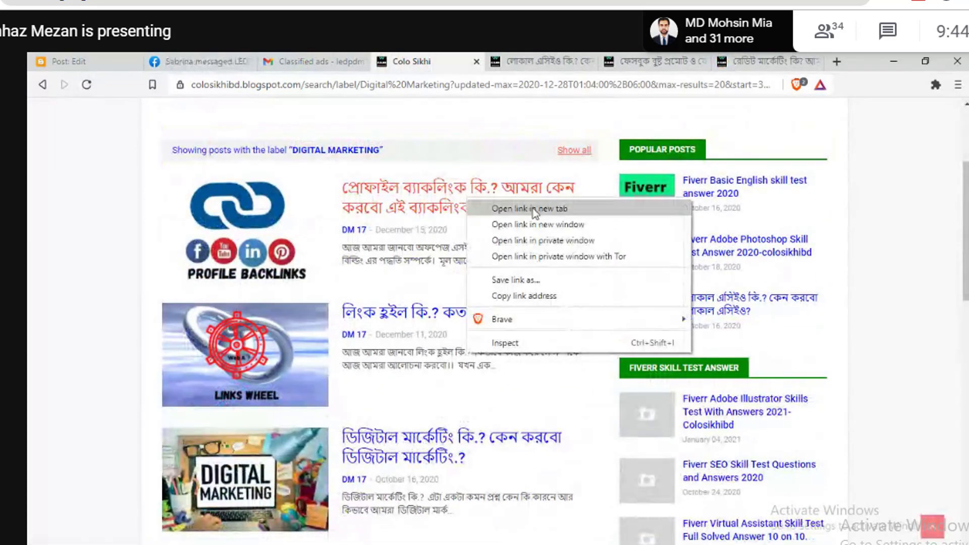
pyautogui.click(504, 209)
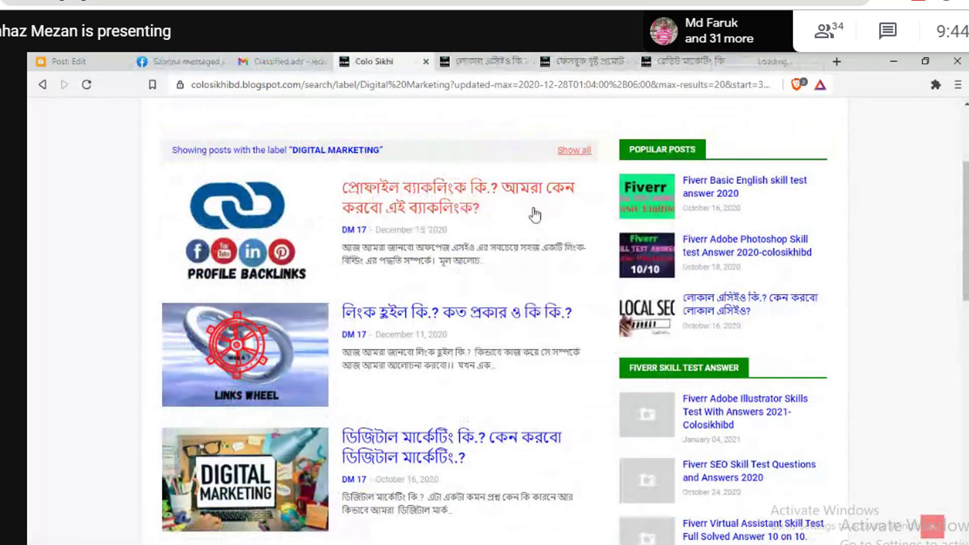
pyautogui.rightClick(430, 317)
pyautogui.click(484, 326)
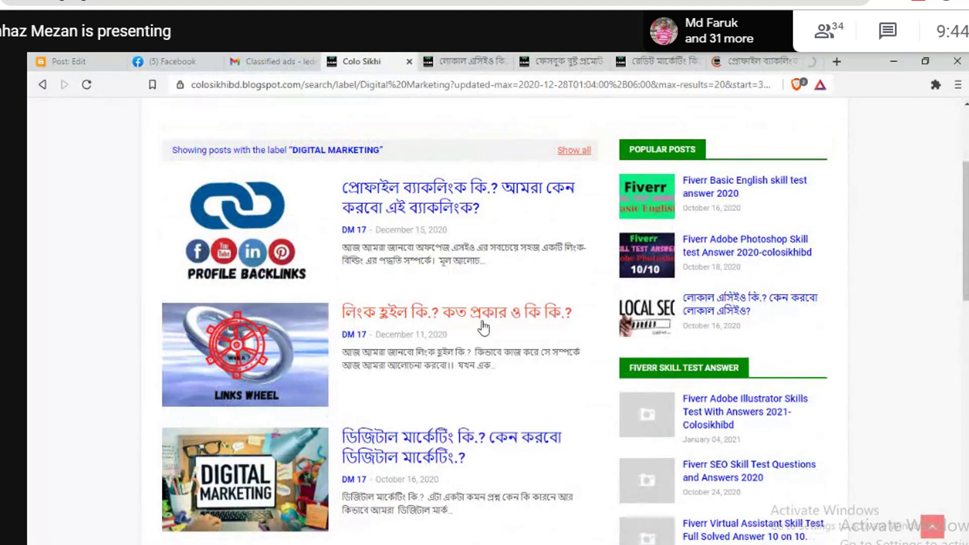
pyautogui.rightClick(402, 443)
pyautogui.click(522, 296)
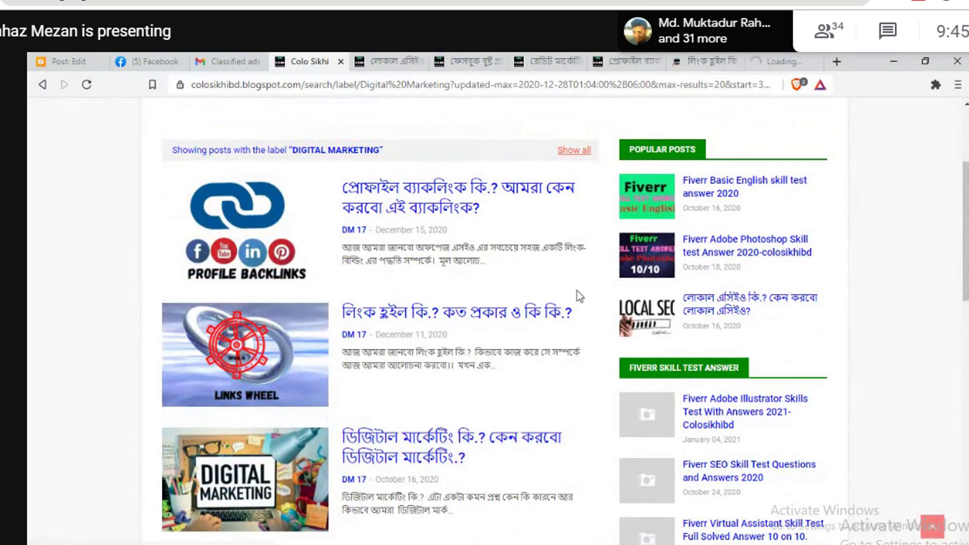
# Step: View page 2 of the older Digital Marketing posts
pyautogui.scroll(-1, 923, 240)
pyautogui.scroll(-2, 722, 322)
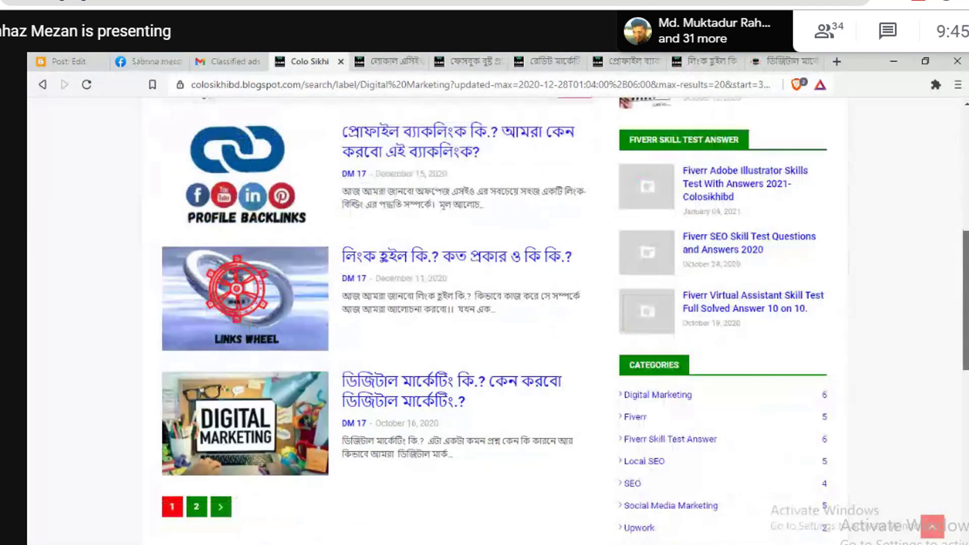
pyautogui.click(198, 508)
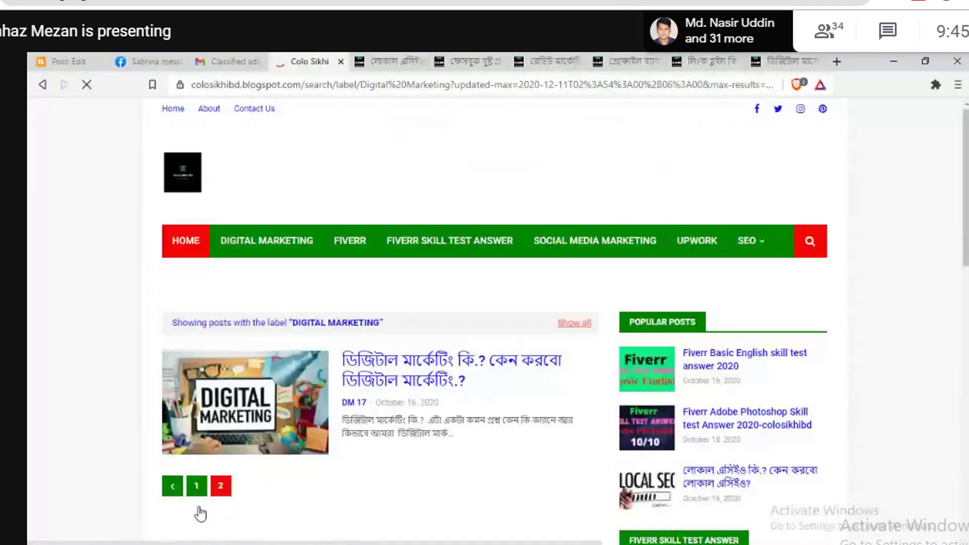
# Step: Copy the heading "লোকাল এসিইও. কি?কেন করবো লোকাল এসিইও?" from the local SEO article into the empty line of the Blogger post
pyautogui.click(396, 61)
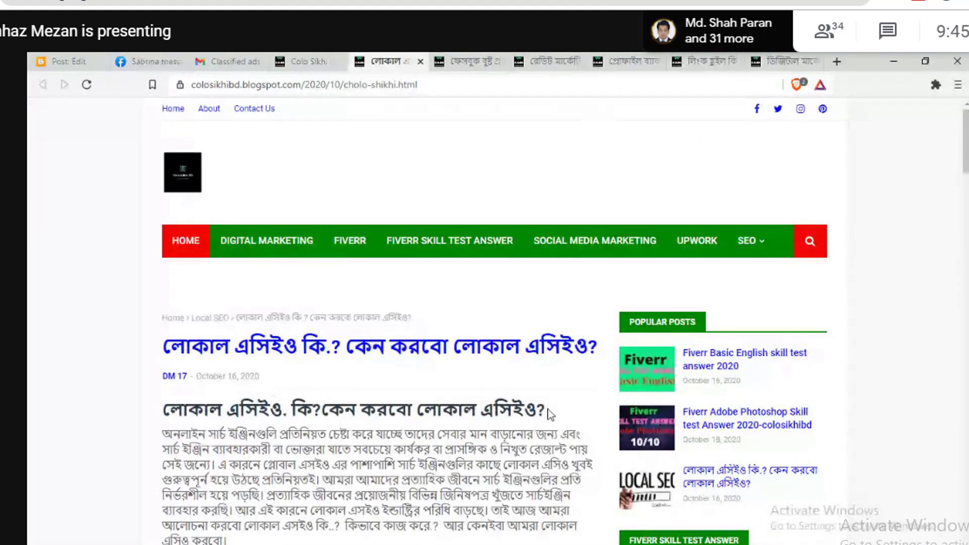
pyautogui.moveTo(547, 411); pyautogui.dragTo(166, 404)
pyautogui.hotkey('ctrl', 'c')
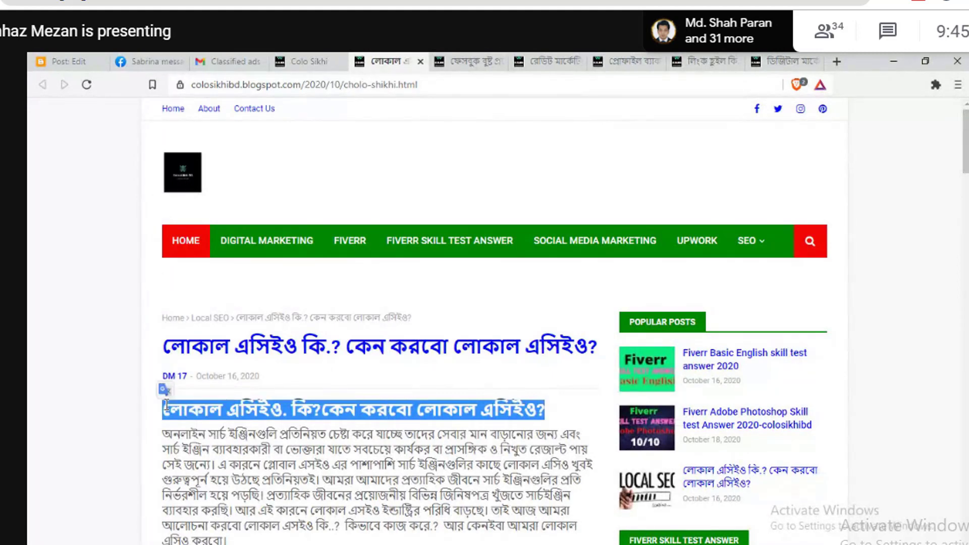
pyautogui.click(75, 52)
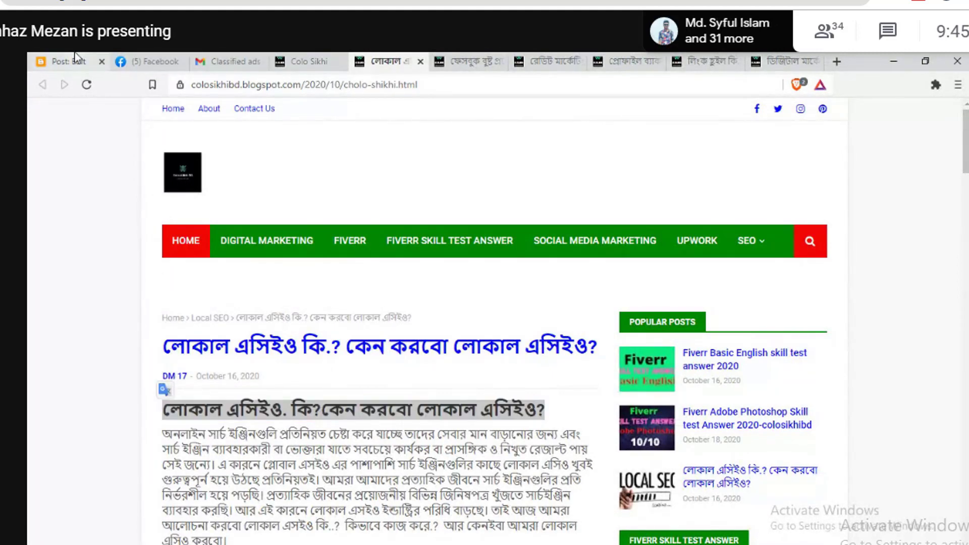
pyautogui.hotkey('ctrl', 'v')
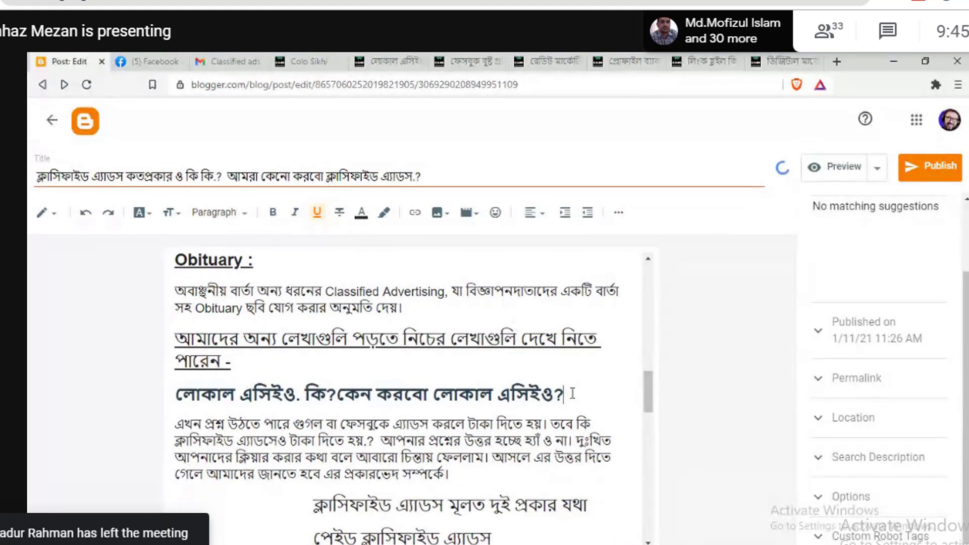
# Step: Link the pasted local SEO heading to colosikhibd.blogspot.com/2020/10/cholo-shikhi.html, opening in a new window, and add a new line below it
pyautogui.moveTo(568, 395); pyautogui.dragTo(174, 395)
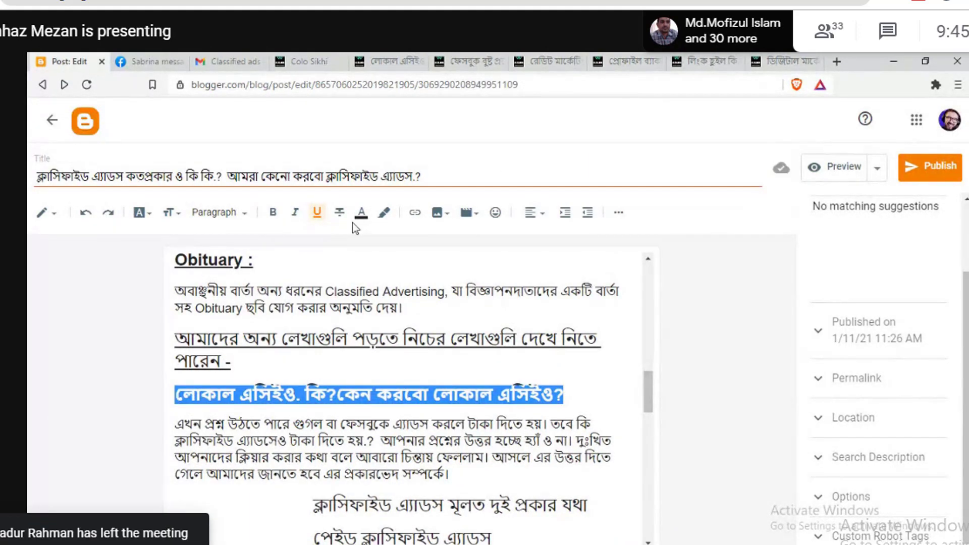
pyautogui.click(415, 213)
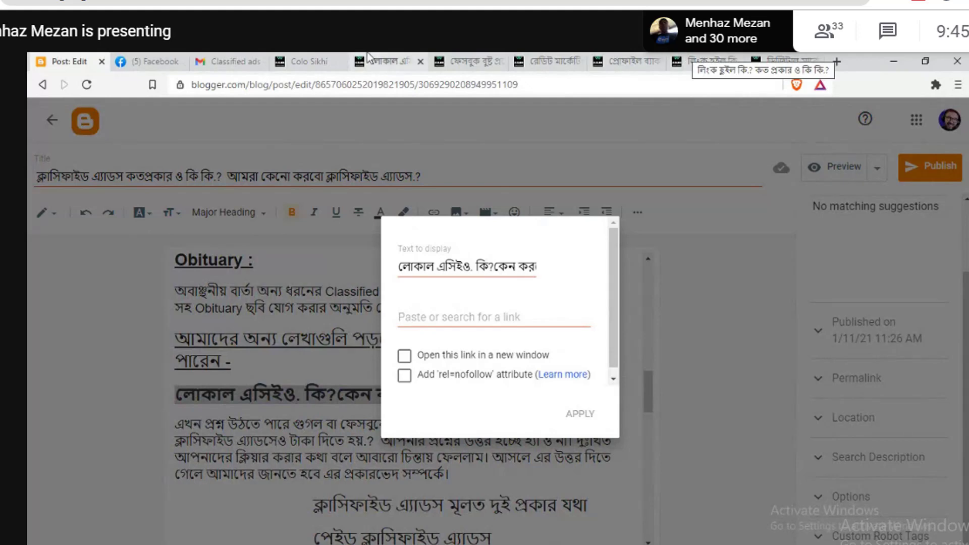
pyautogui.click(399, 60)
pyautogui.click(449, 81)
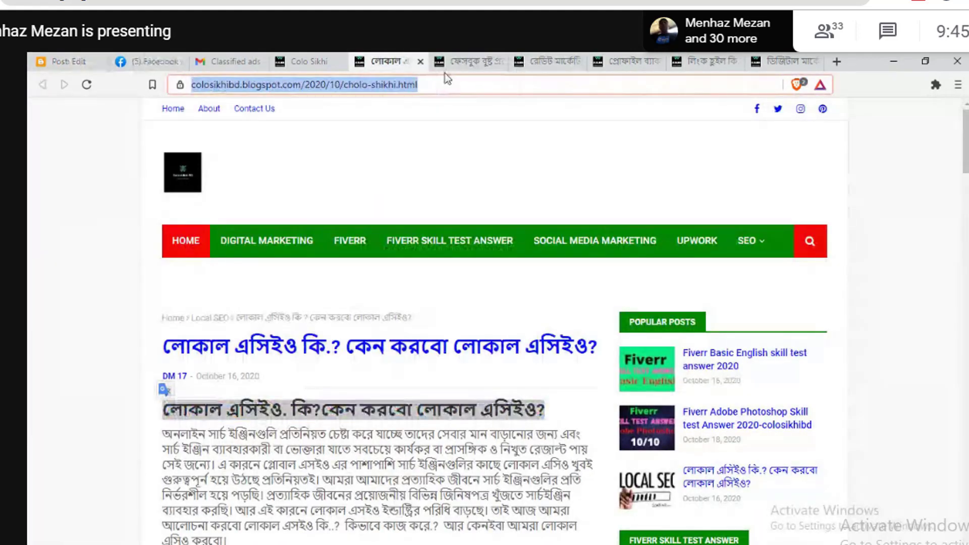
pyautogui.click(57, 59)
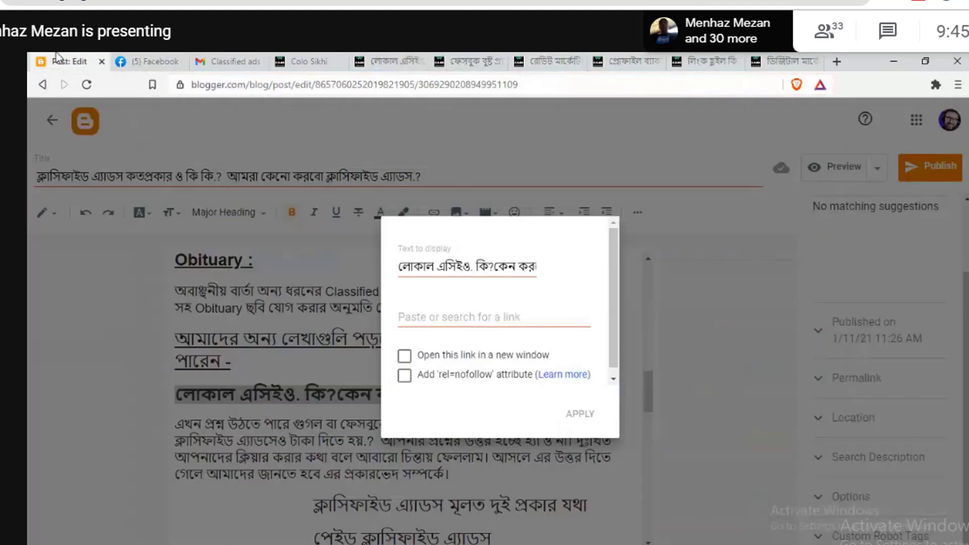
pyautogui.click(418, 312)
pyautogui.hotkey('ctrl', 'v')
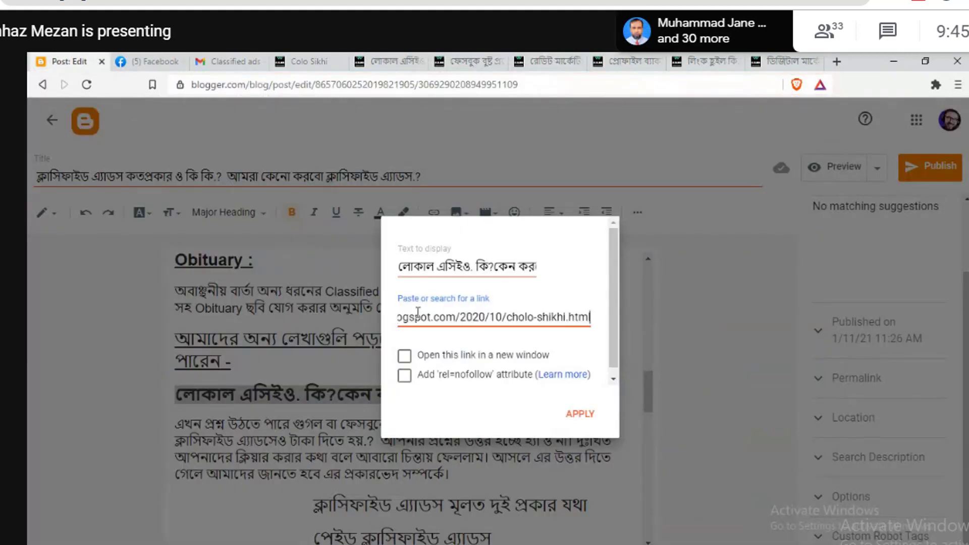
pyautogui.click(404, 356)
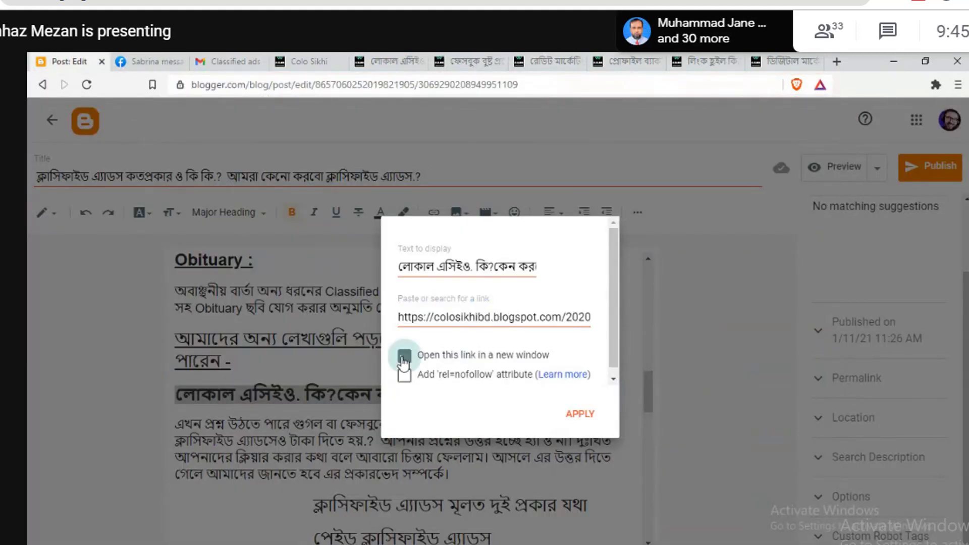
pyautogui.click(578, 416)
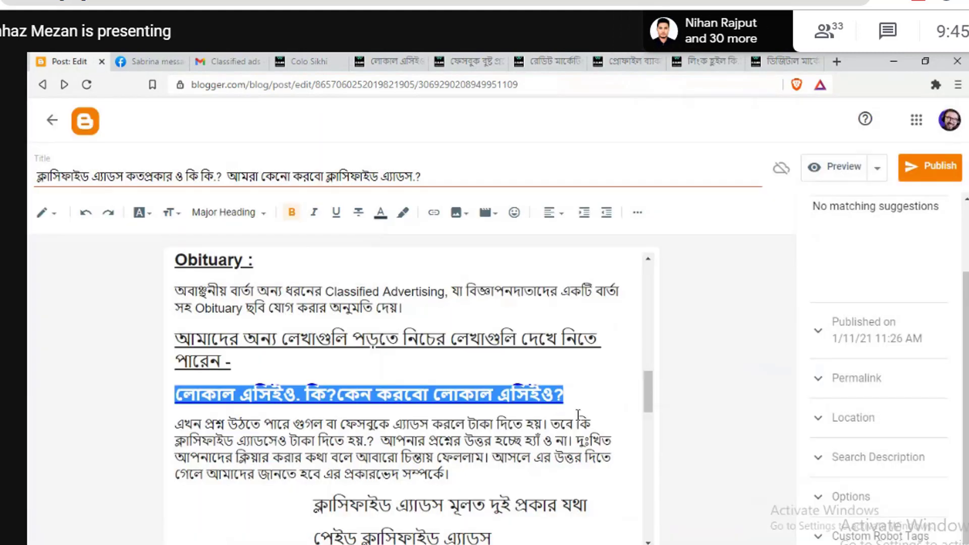
pyautogui.click(570, 391)
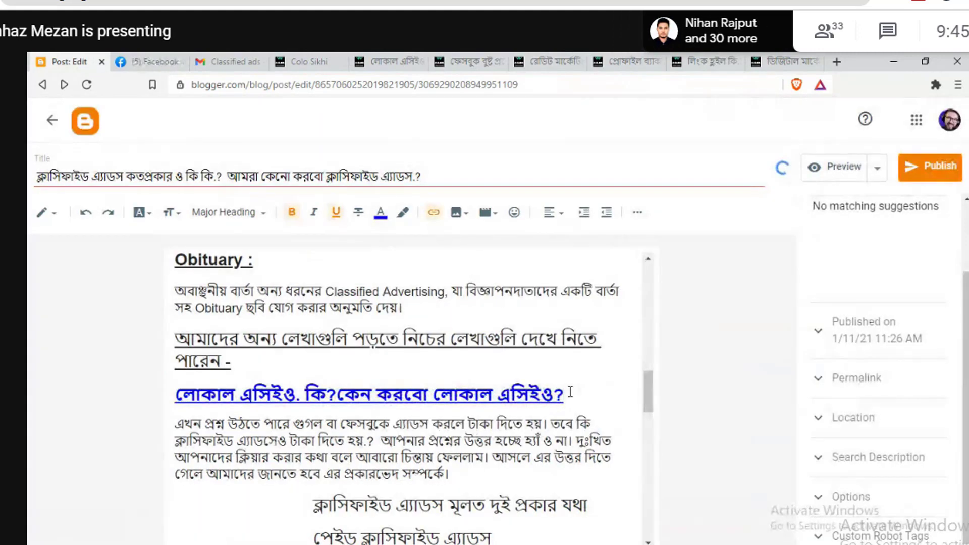
pyautogui.press('Return')
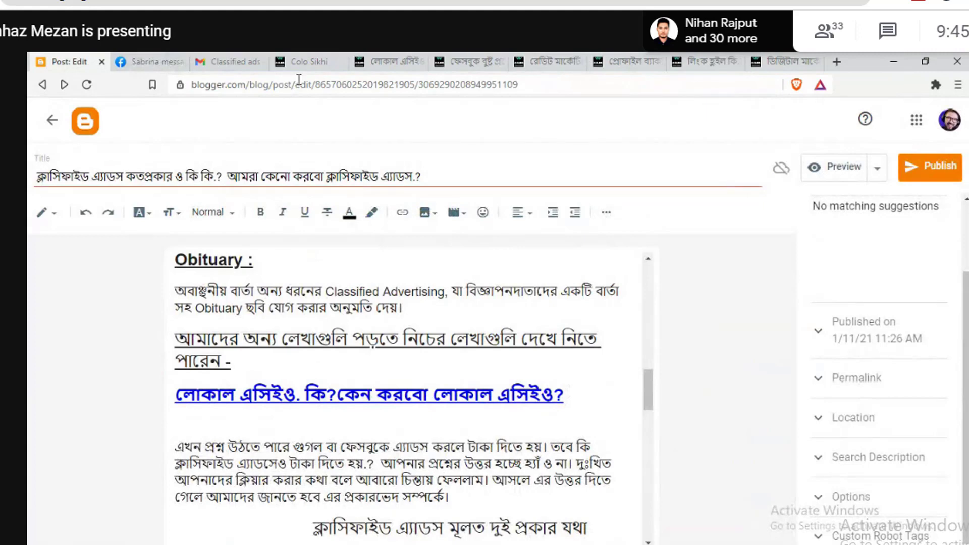
# Step: Close the local SEO article and copy the title part "ফেসবুক বুষ্ট প্রমোট ও ফেসবুক এ্যাডসটা আসলে কি ?" into the post's new line
pyautogui.click(388, 61)
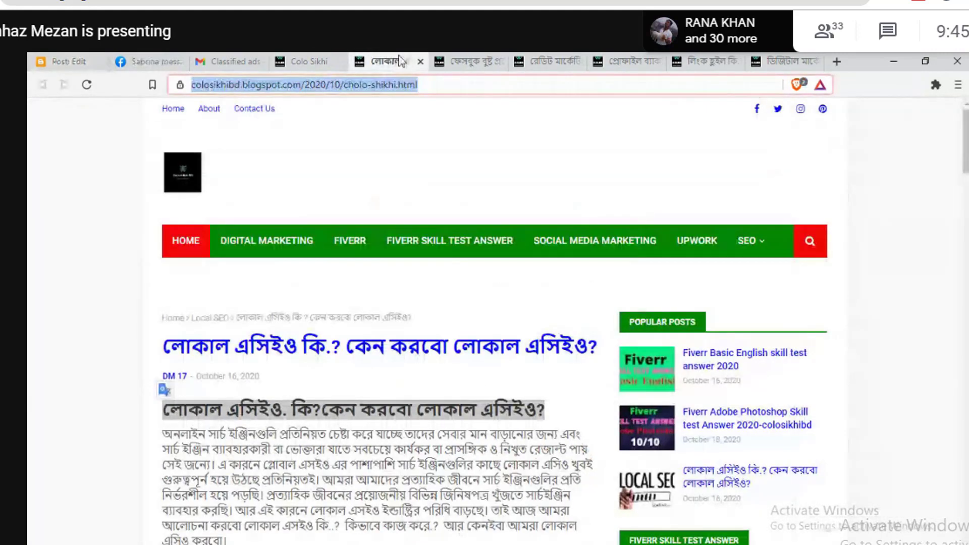
pyautogui.click(420, 61)
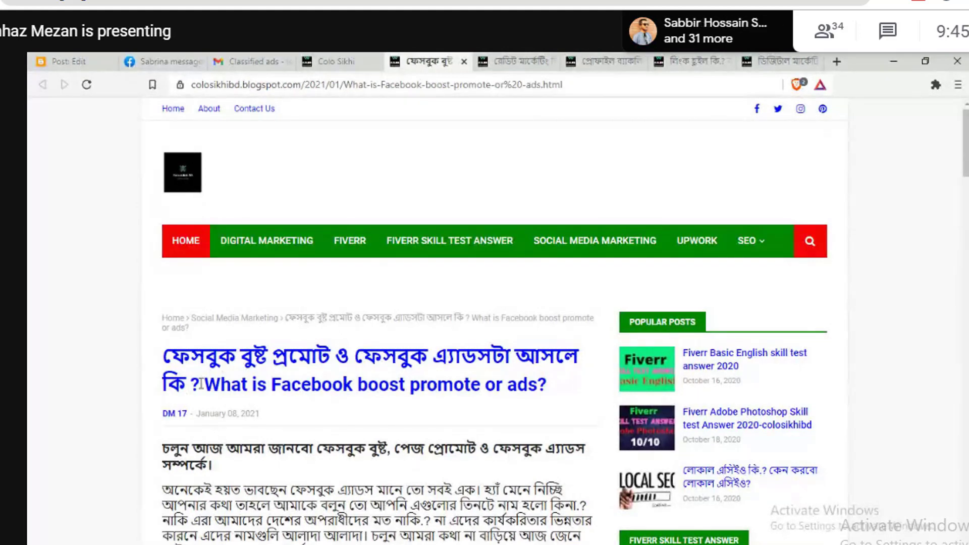
pyautogui.moveTo(200, 383); pyautogui.dragTo(170, 361)
pyautogui.hotkey('ctrl', 'c')
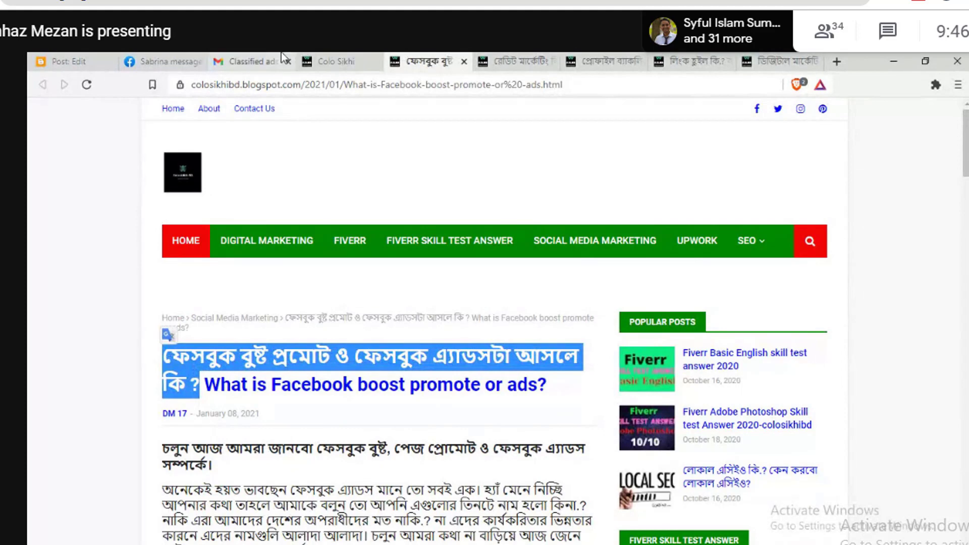
pyautogui.click(51, 57)
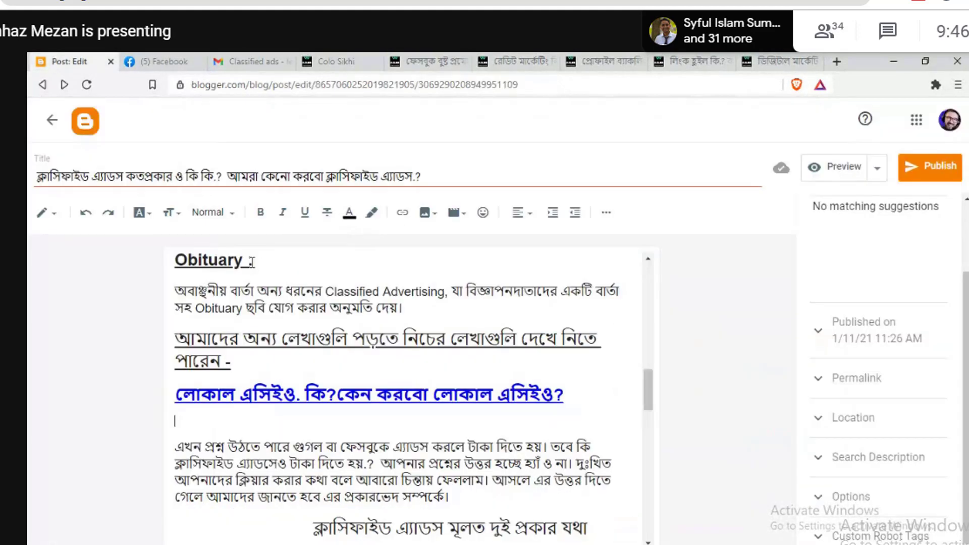
pyautogui.hotkey('ctrl', 'v')
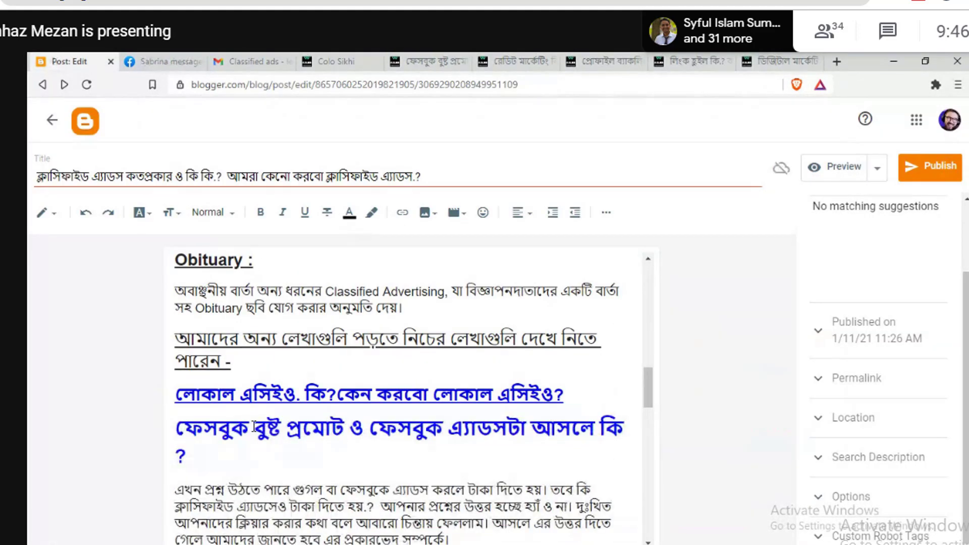
# Step: Link the pasted Facebook boost heading to colosikhibd.blogspot.com/2021/01/What-is-Facebook-boost-promote-or%20-ads.html, opening in a new window, and add a new line below it
pyautogui.moveTo(187, 457); pyautogui.dragTo(174, 433)
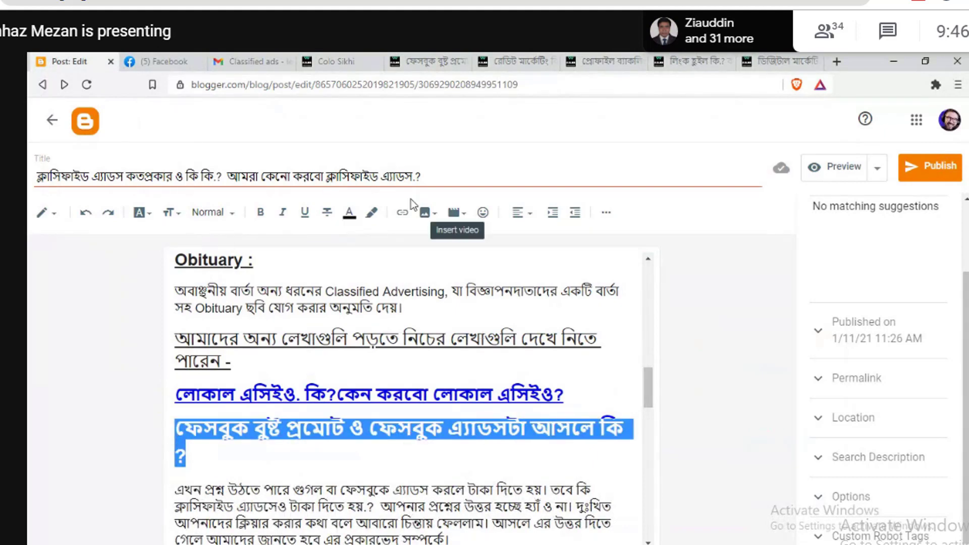
pyautogui.click(402, 212)
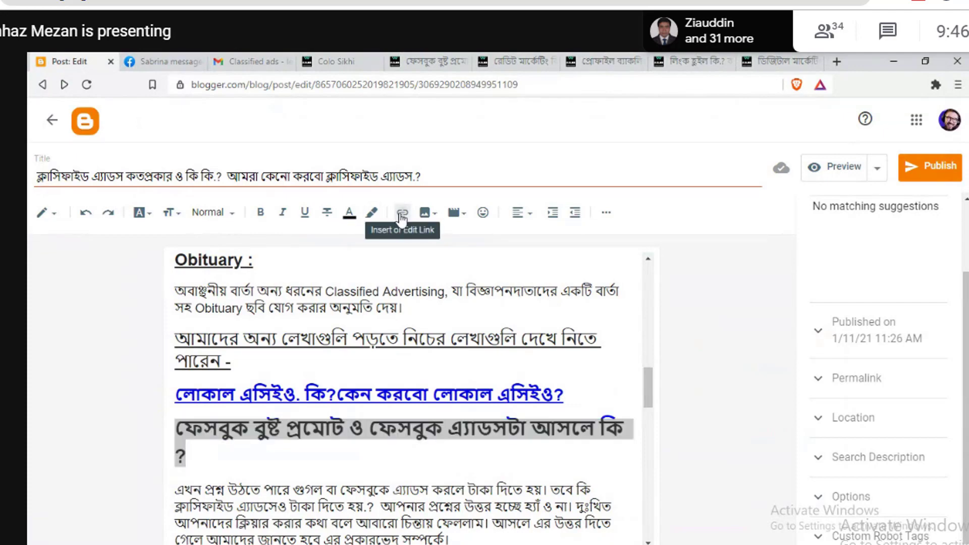
pyautogui.click(434, 61)
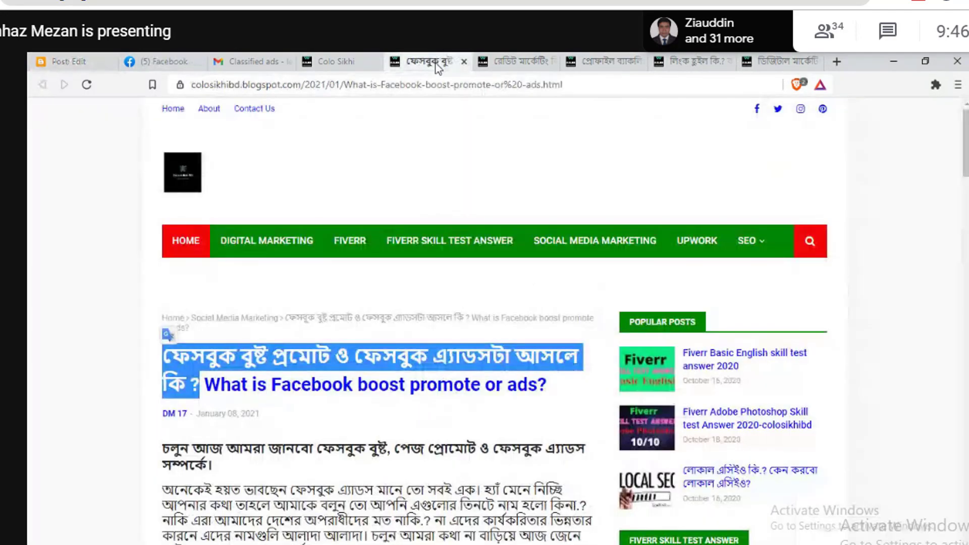
pyautogui.click(452, 84)
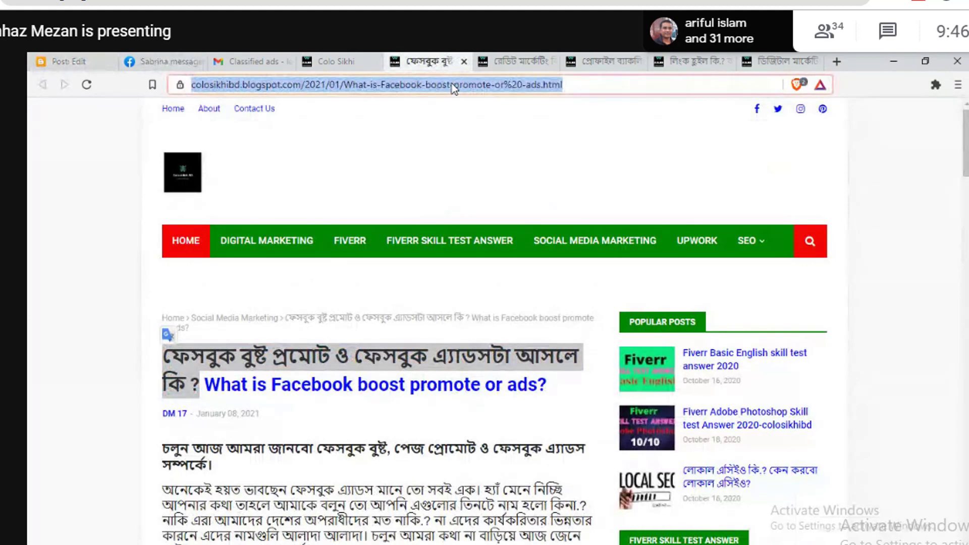
pyautogui.click(65, 59)
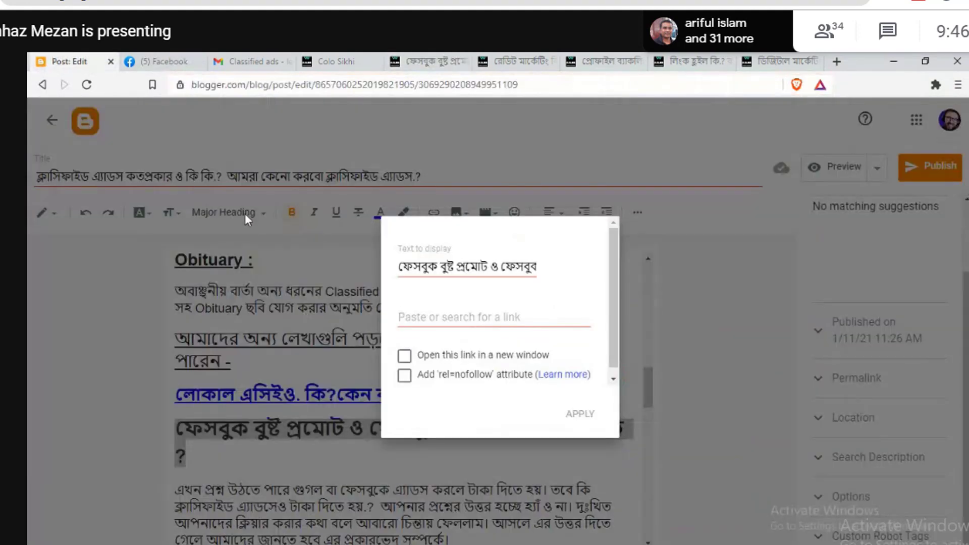
pyautogui.click(432, 315)
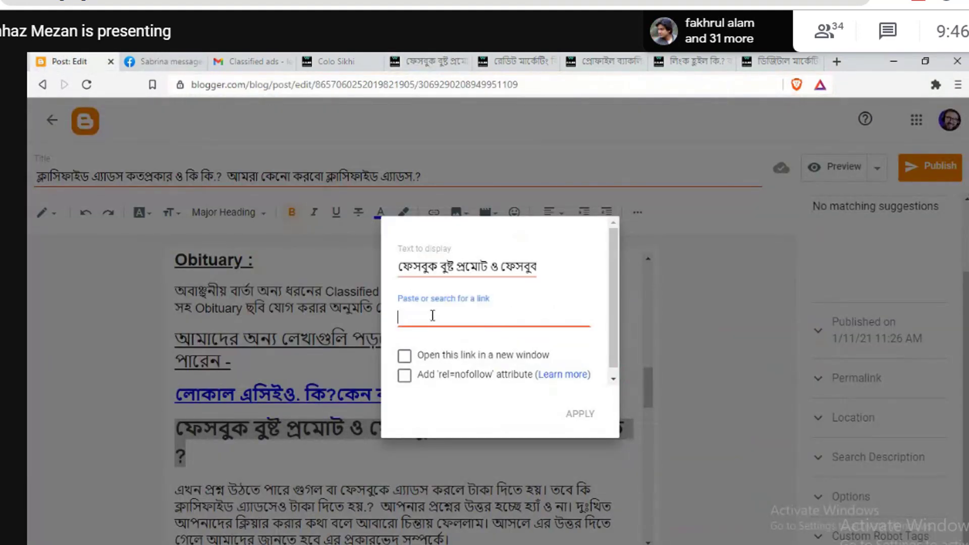
pyautogui.hotkey('ctrl', 'v')
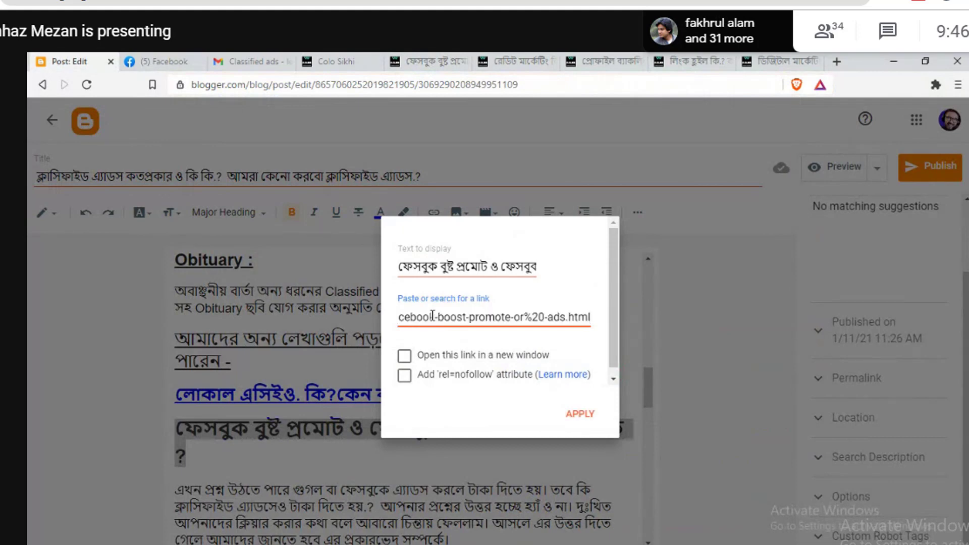
pyautogui.click(404, 356)
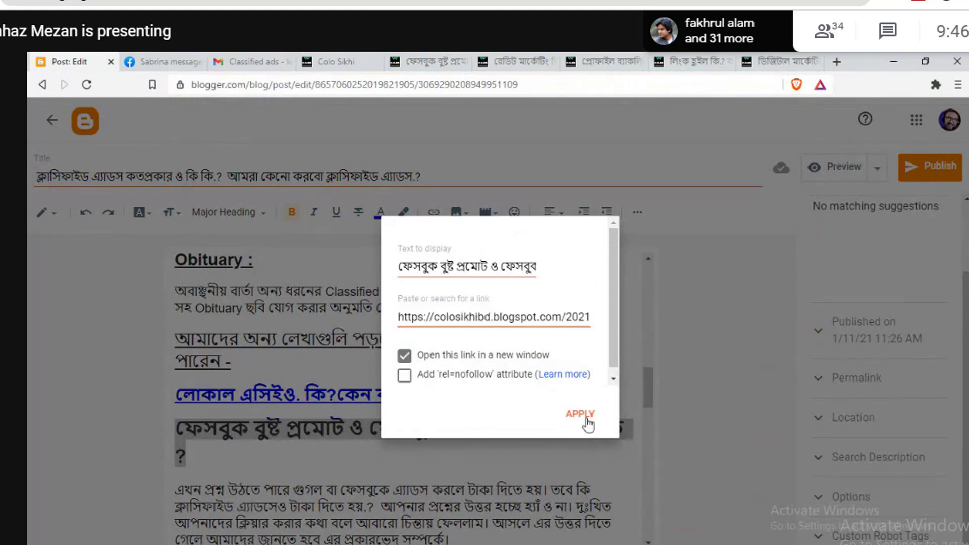
pyautogui.click(585, 418)
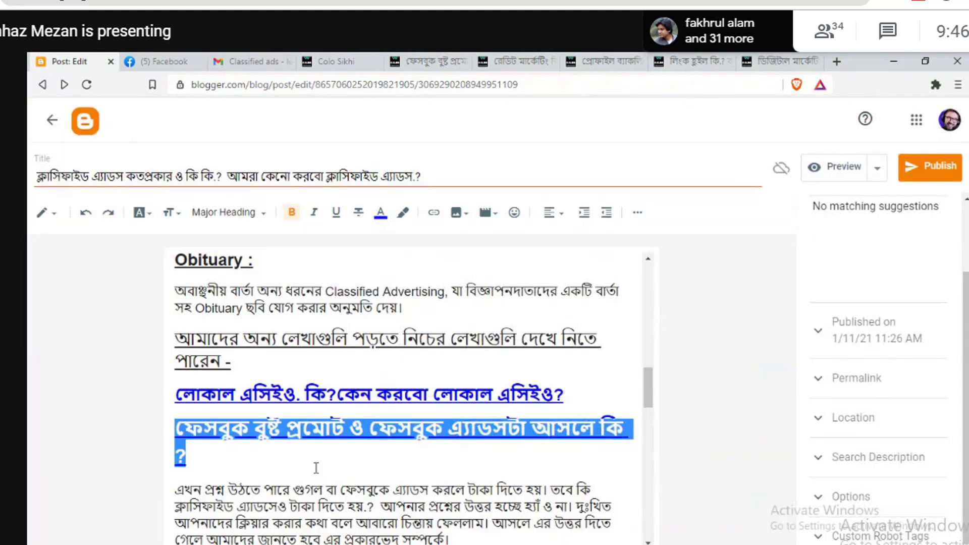
pyautogui.click(316, 468)
pyautogui.press('Return')
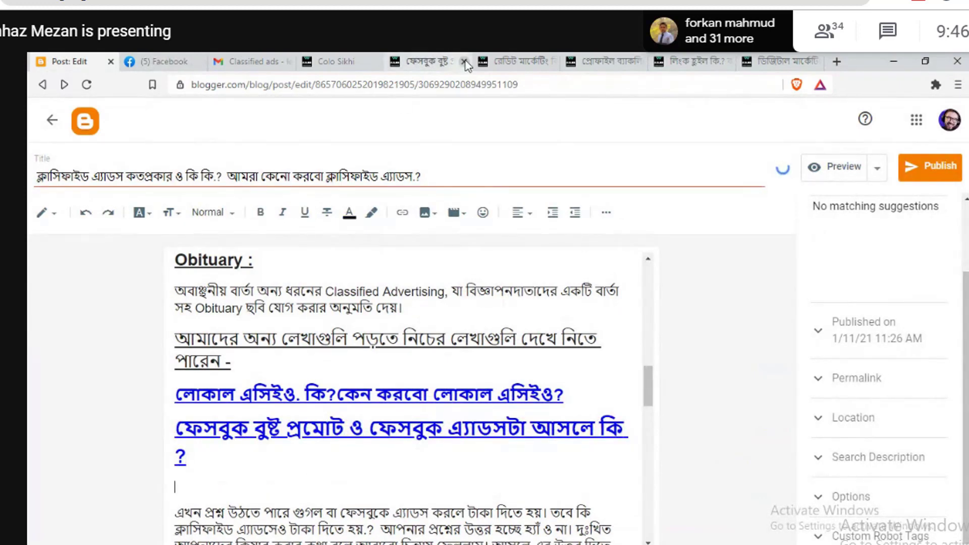
# Step: Close the Facebook boost article and copy the heading "রেডিট মার্কেটিং কি? আমরা কেন রেডিট মার্কেটিং করবো?" from the Reddit article into the post's new line
pyautogui.click(464, 62)
pyautogui.click(442, 58)
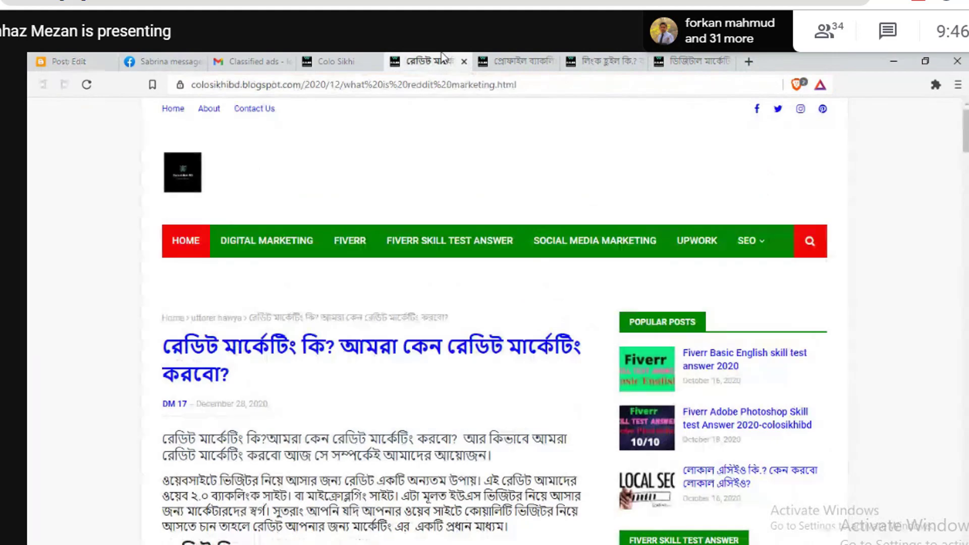
pyautogui.moveTo(249, 380); pyautogui.dragTo(168, 348)
pyautogui.hotkey('ctrl', 'c')
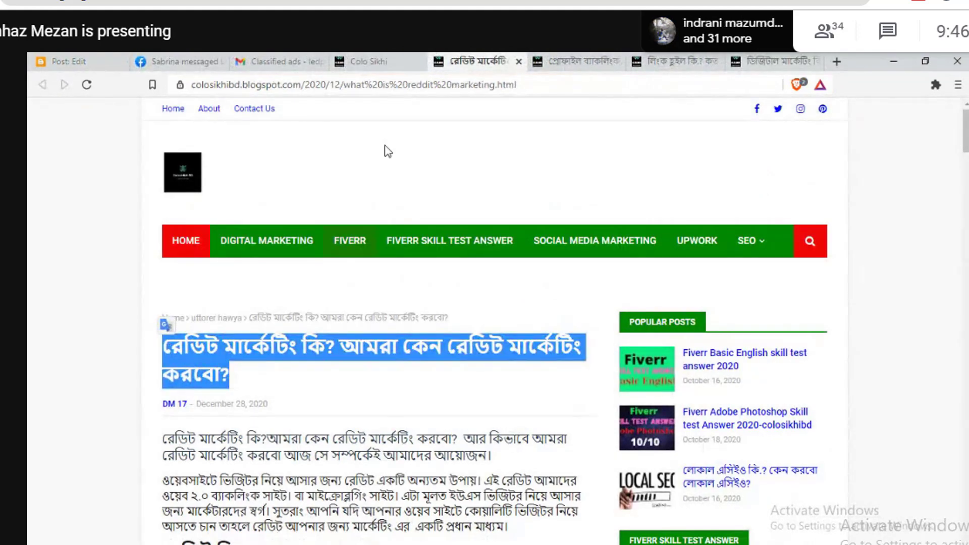
pyautogui.click(103, 59)
pyautogui.hotkey('ctrl', 'v')
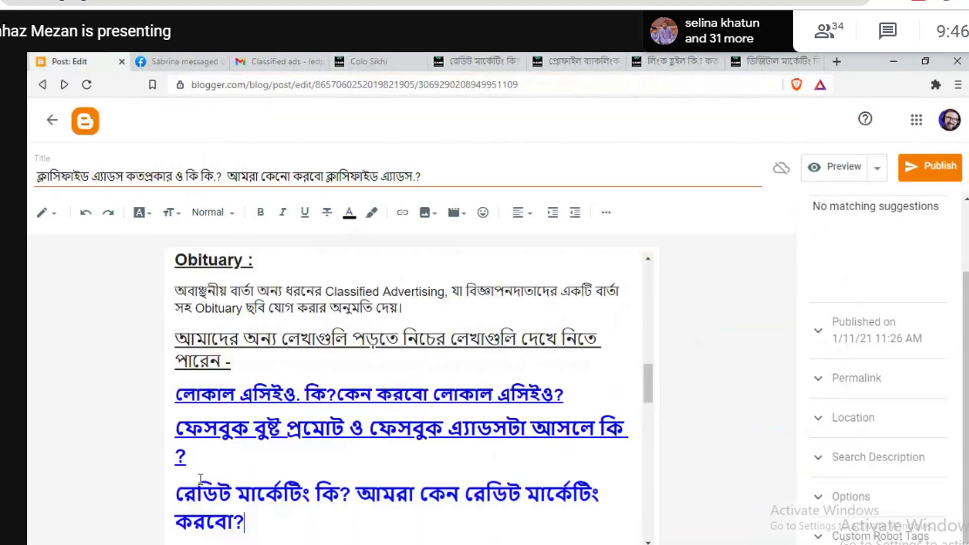
# Step: Link the pasted Reddit marketing heading to colosikhibd.blogspot.com/2020/12/what%20is%20reddit%20marketing.html, opening in a new window, and add a new line below it
pyautogui.moveTo(263, 518); pyautogui.dragTo(175, 494)
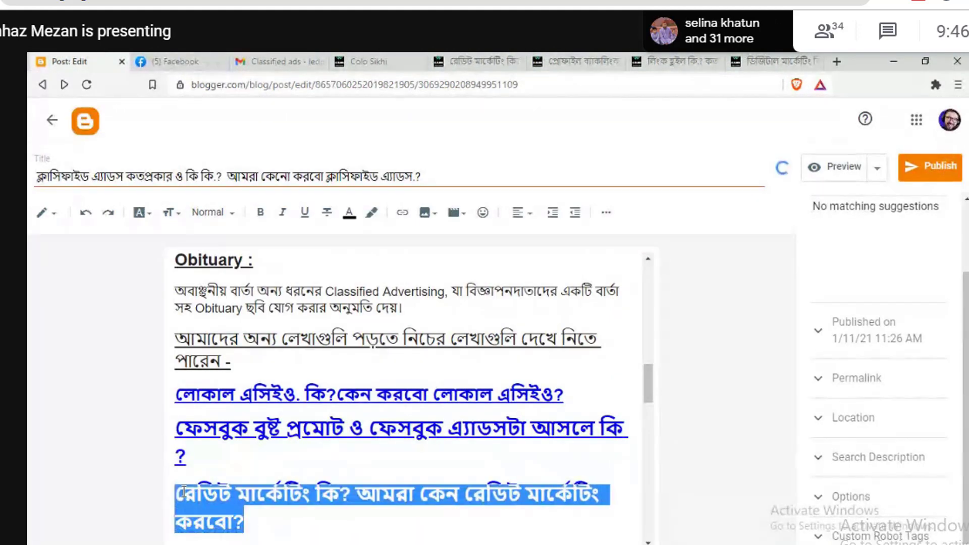
pyautogui.click(435, 213)
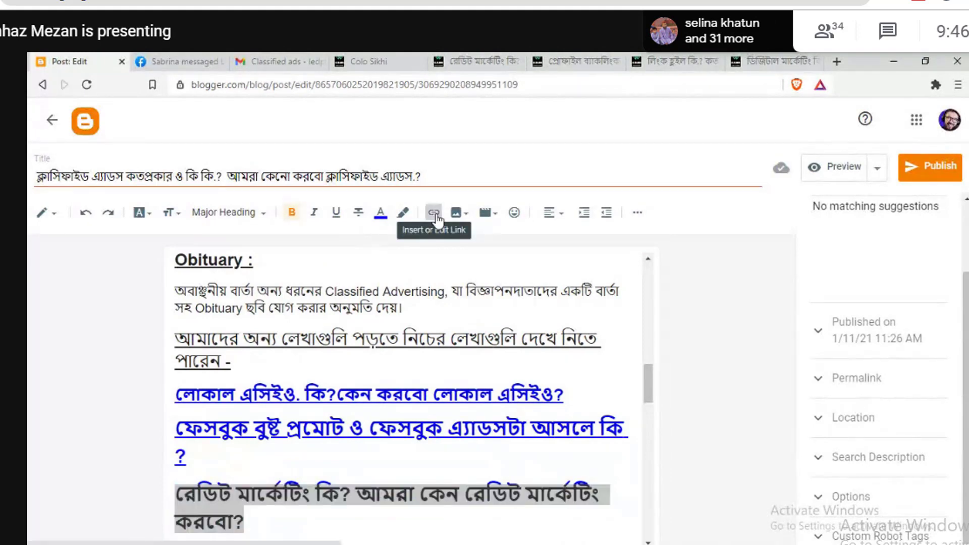
pyautogui.click(469, 61)
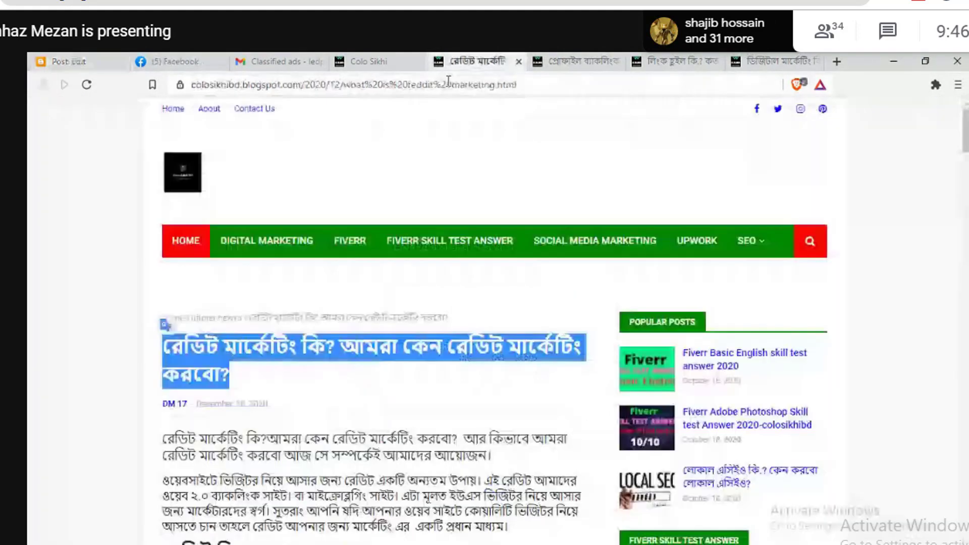
pyautogui.click(447, 84)
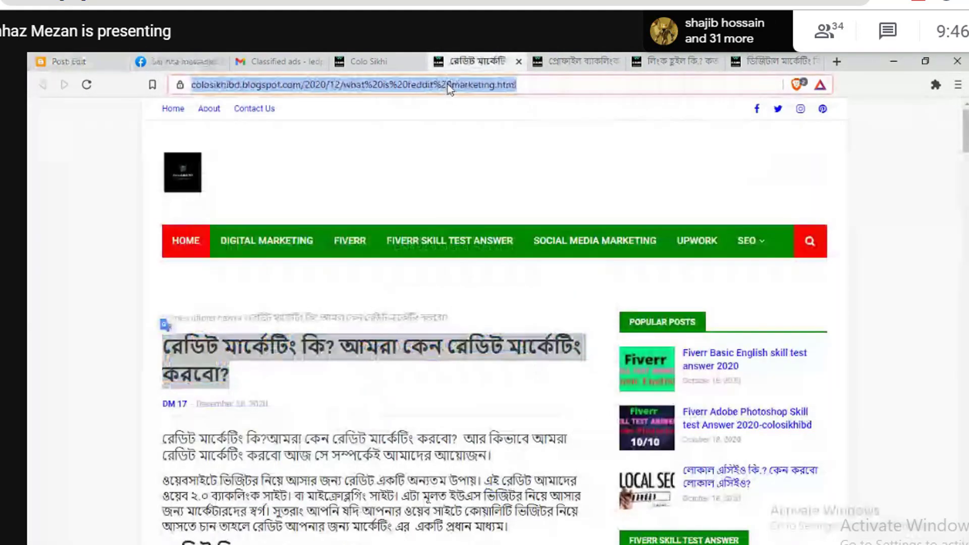
pyautogui.click(74, 55)
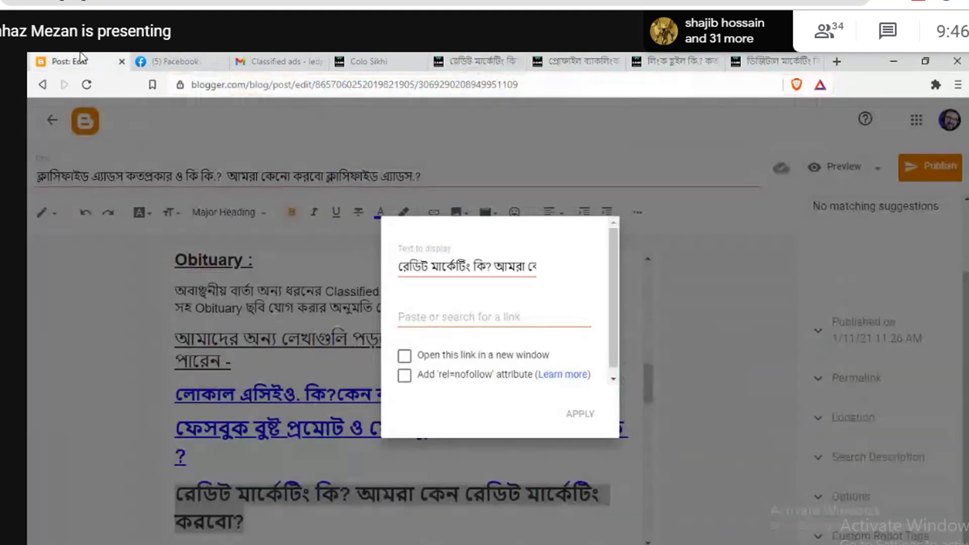
pyautogui.click(429, 316)
pyautogui.hotkey('ctrl', 'v')
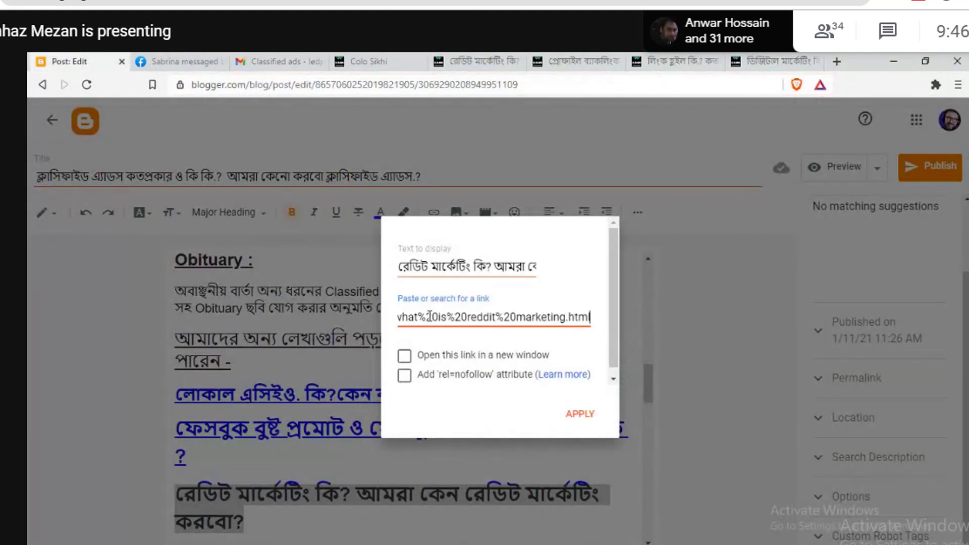
pyautogui.click(404, 356)
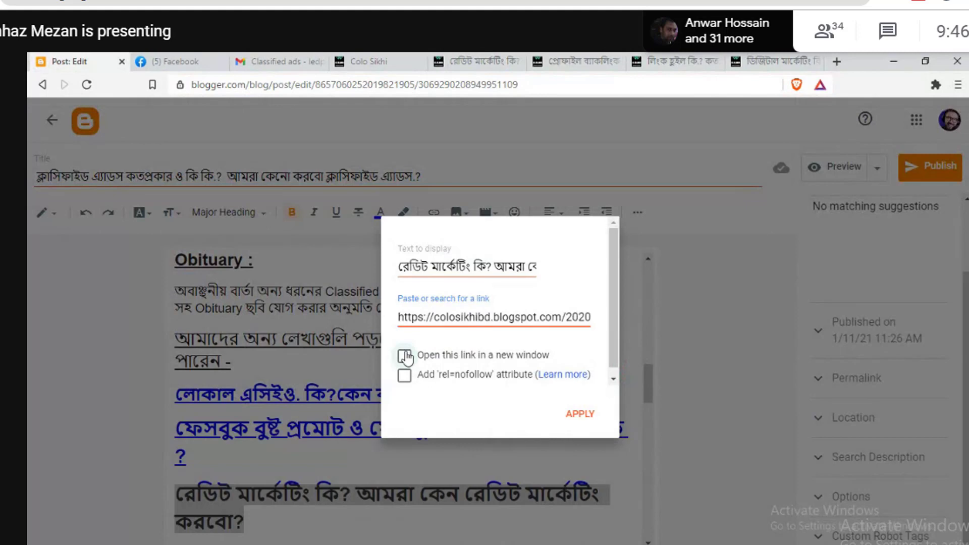
pyautogui.click(580, 415)
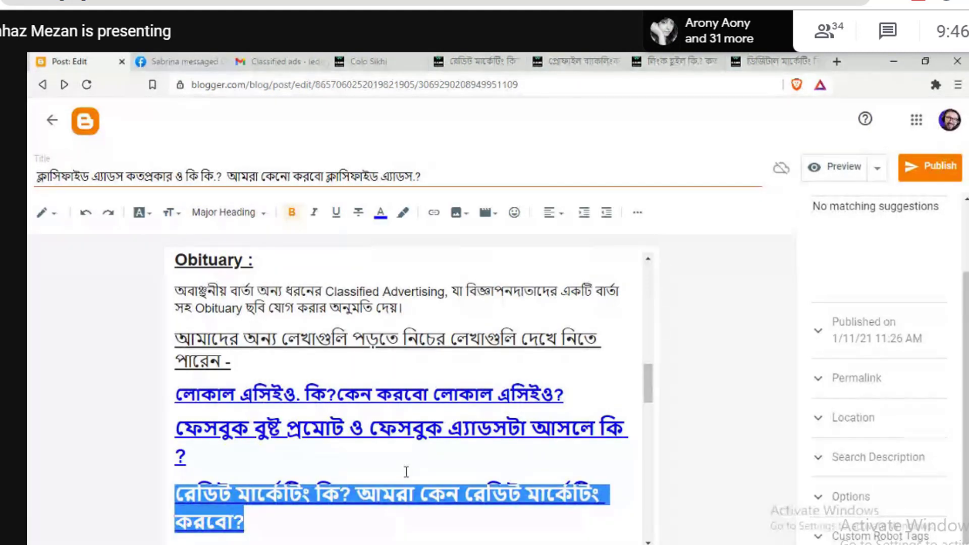
pyautogui.click(297, 520)
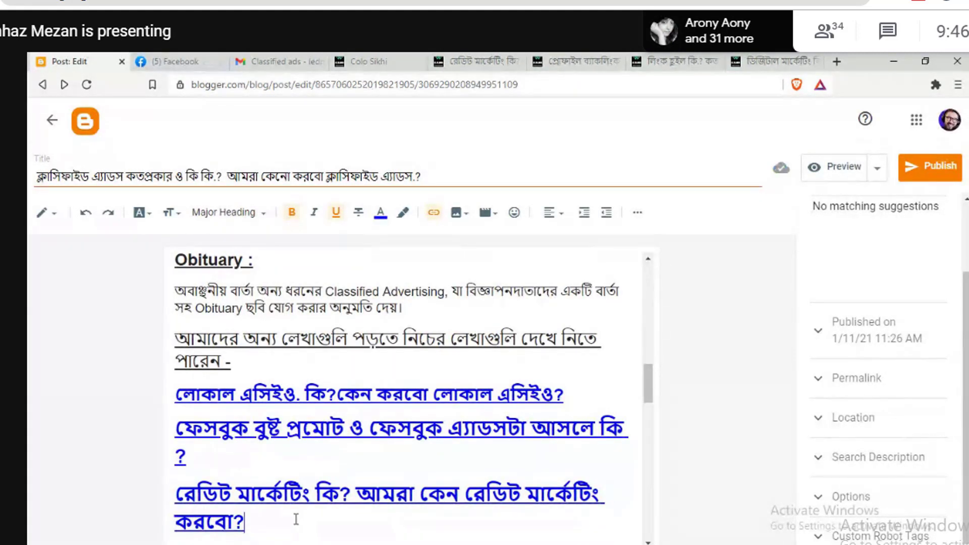
pyautogui.press('Return')
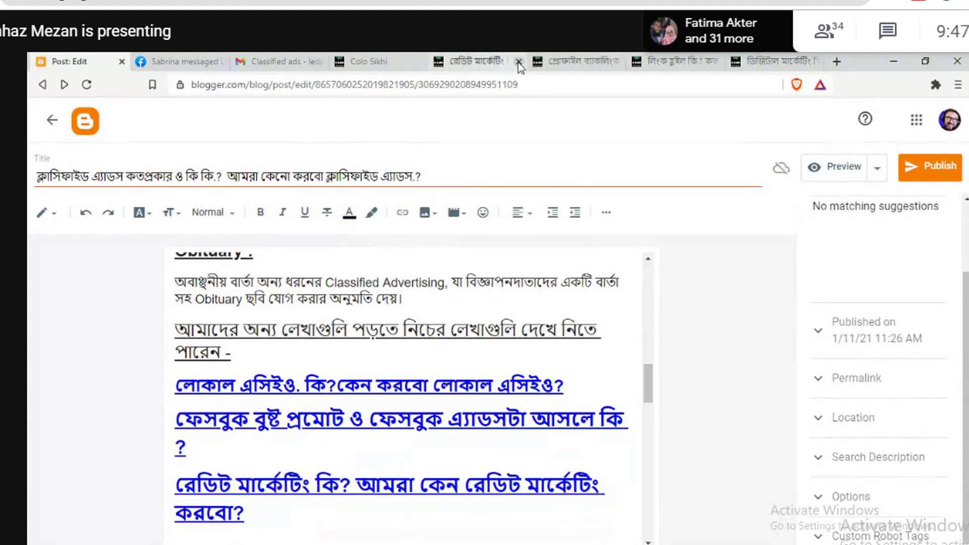
# Step: Close the Reddit article and copy the heading "প্রোফাইল ব্যাকলিংক কি.? আমরা কেন করবো এই ব্যাকলিংক?" from the profile backlink article into the post's new line
pyautogui.click(519, 61)
pyautogui.click(488, 59)
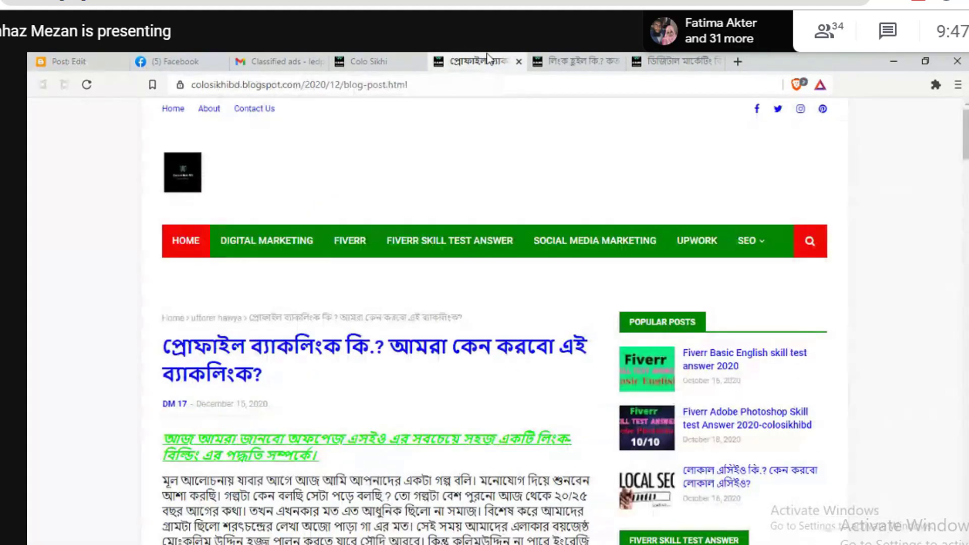
pyautogui.click(388, 85)
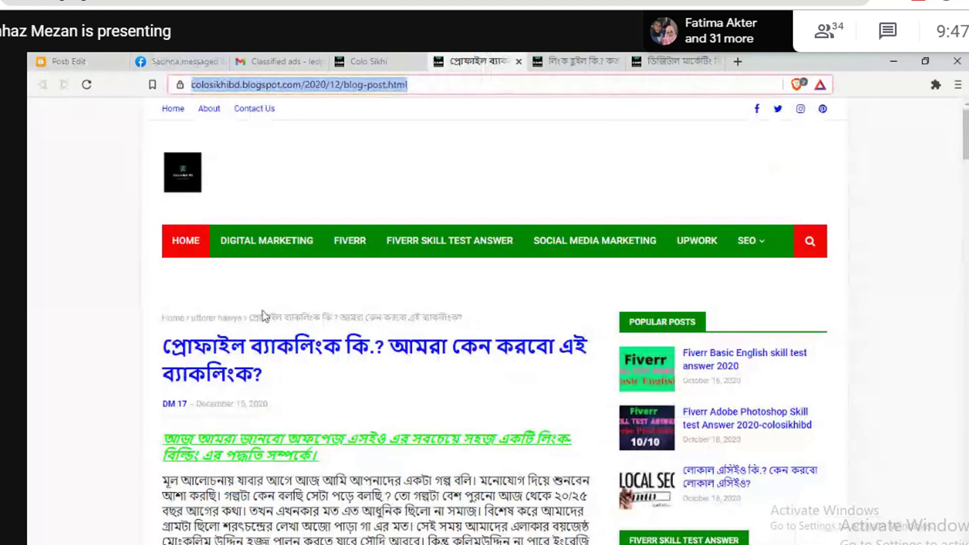
pyautogui.moveTo(274, 378); pyautogui.dragTo(167, 352)
pyautogui.hotkey('ctrl', 'c')
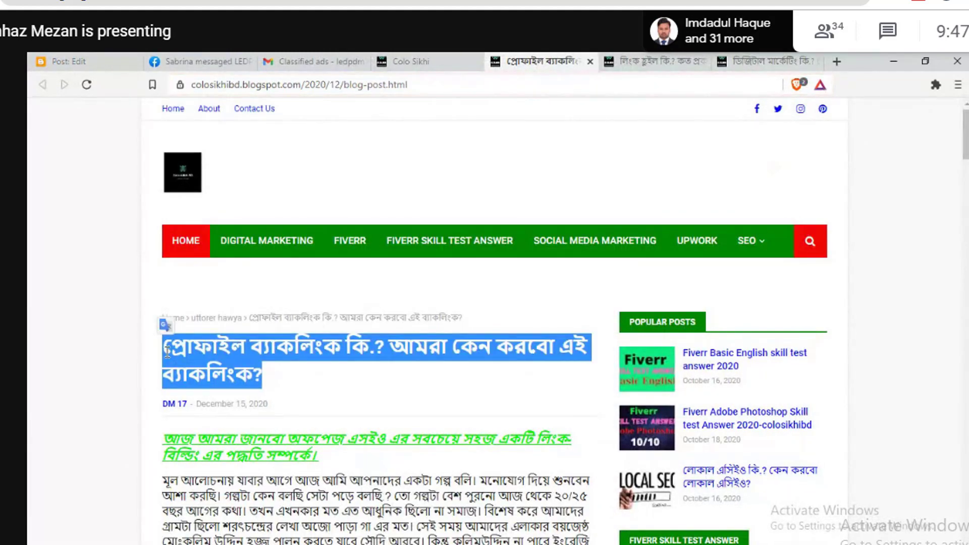
pyautogui.click(68, 60)
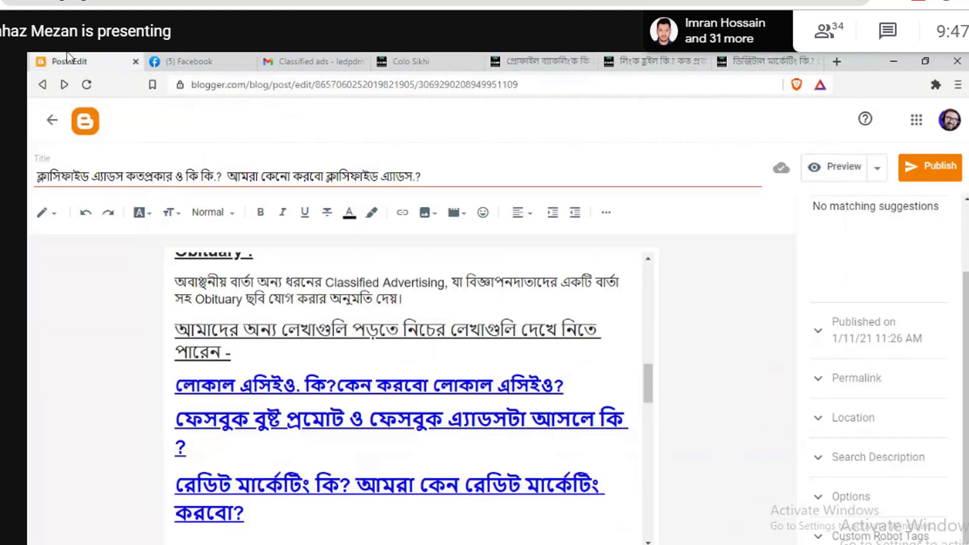
pyautogui.hotkey('ctrl', 'v')
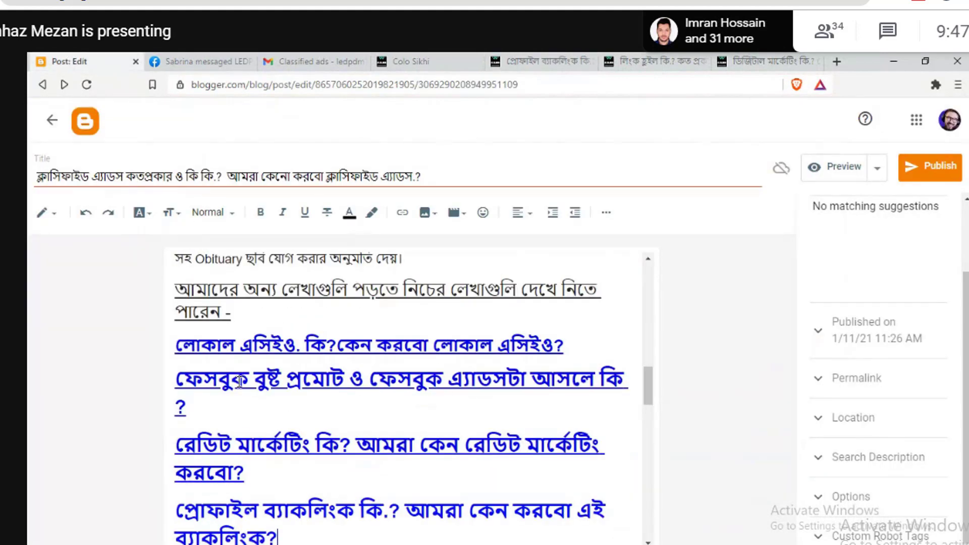
# Step: Link the pasted profile backlink heading to colosikhibd.blogspot.com/2020/12/blog-post.html, opening in a new window
pyautogui.moveTo(278, 537); pyautogui.dragTo(180, 507)
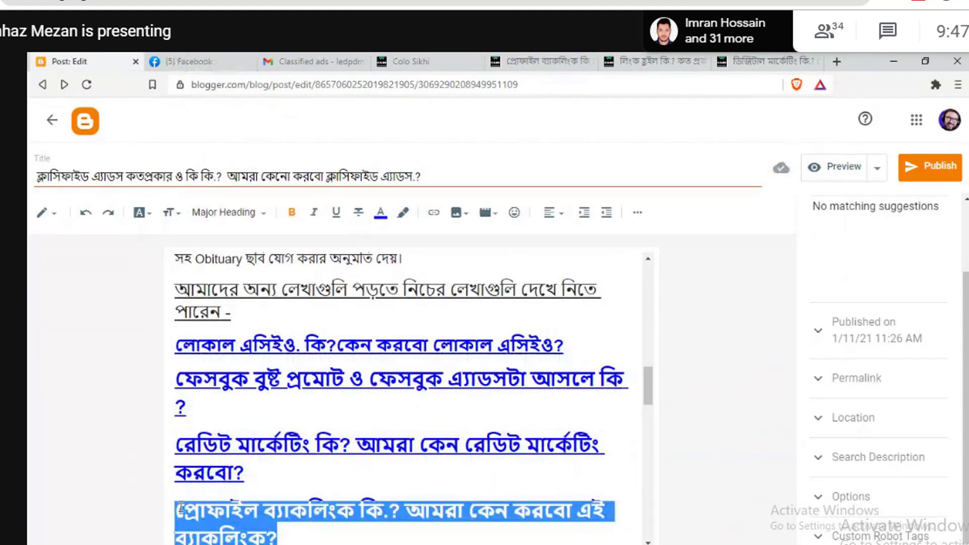
pyautogui.click(550, 59)
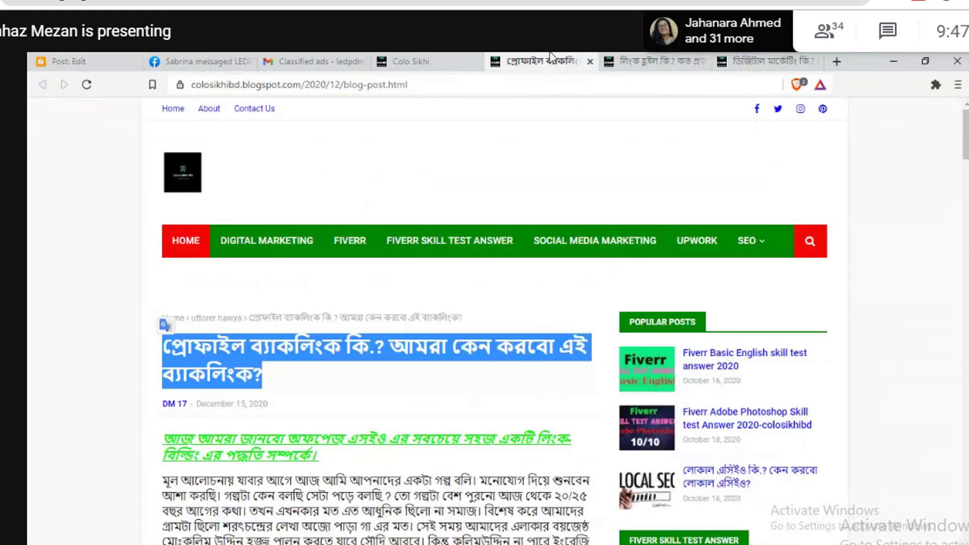
pyautogui.click(465, 87)
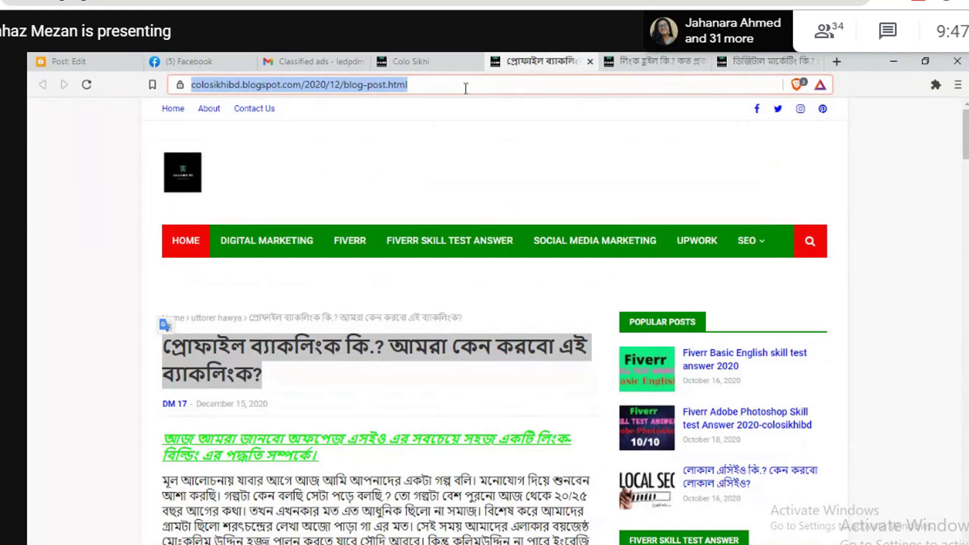
pyautogui.click(78, 53)
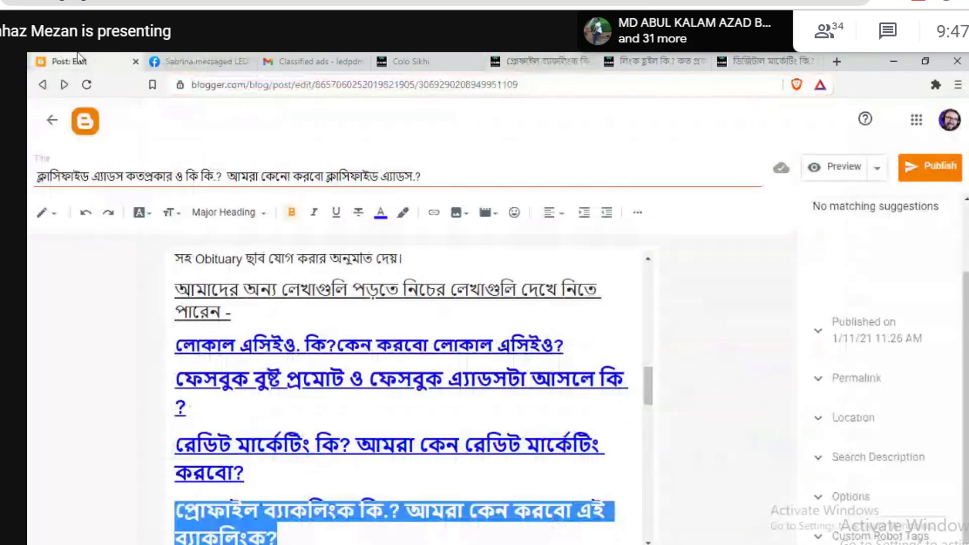
pyautogui.click(433, 212)
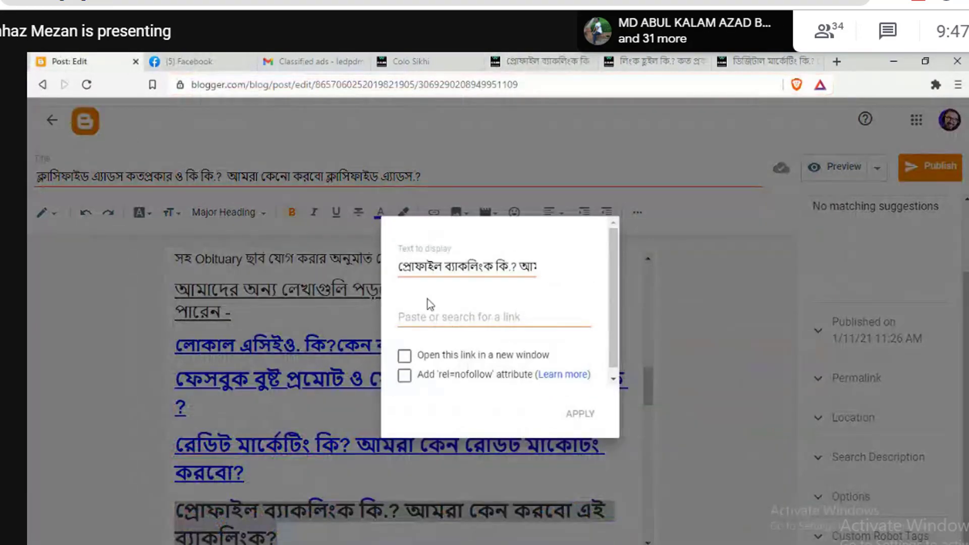
pyautogui.click(463, 317)
pyautogui.hotkey('ctrl', 'v')
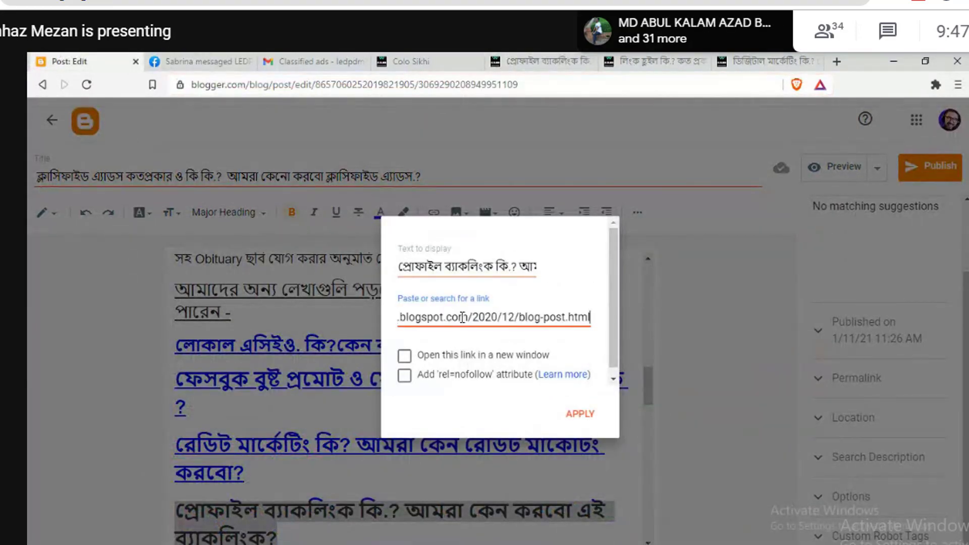
pyautogui.click(405, 355)
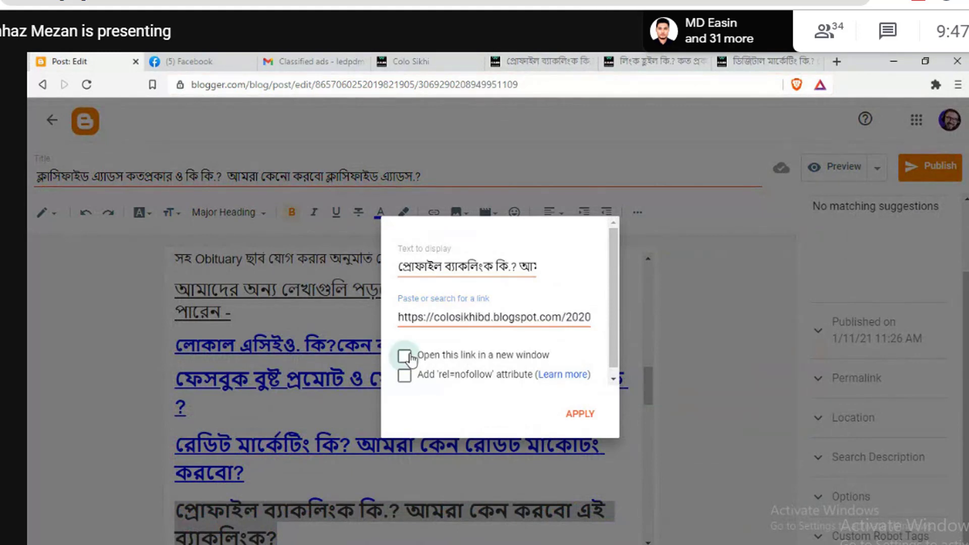
pyautogui.click(595, 419)
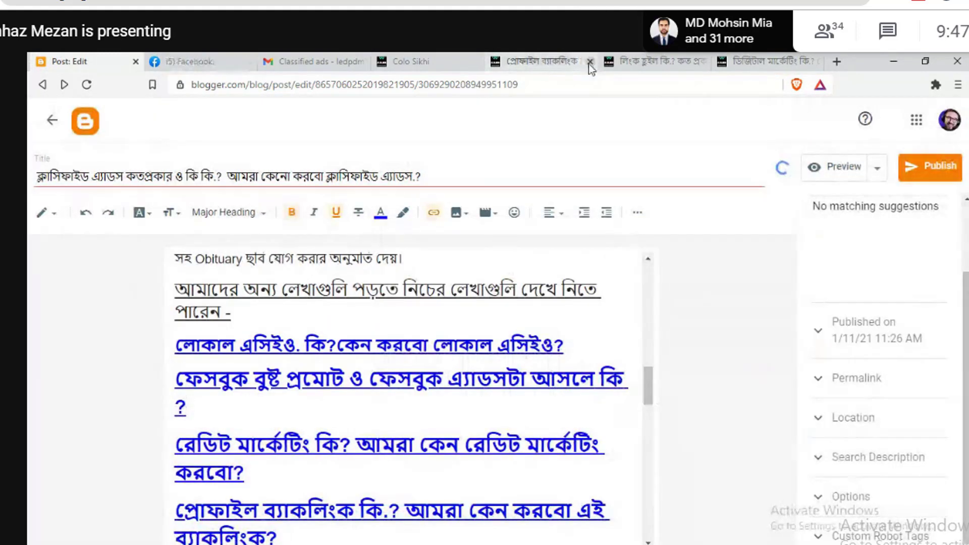
# Step: Close the profile backlink article and copy the heading "লিংক হুইল কি.? কত প্রকার ও কি কি.?" from the link wheel article onto a new line in the post
pyautogui.click(589, 62)
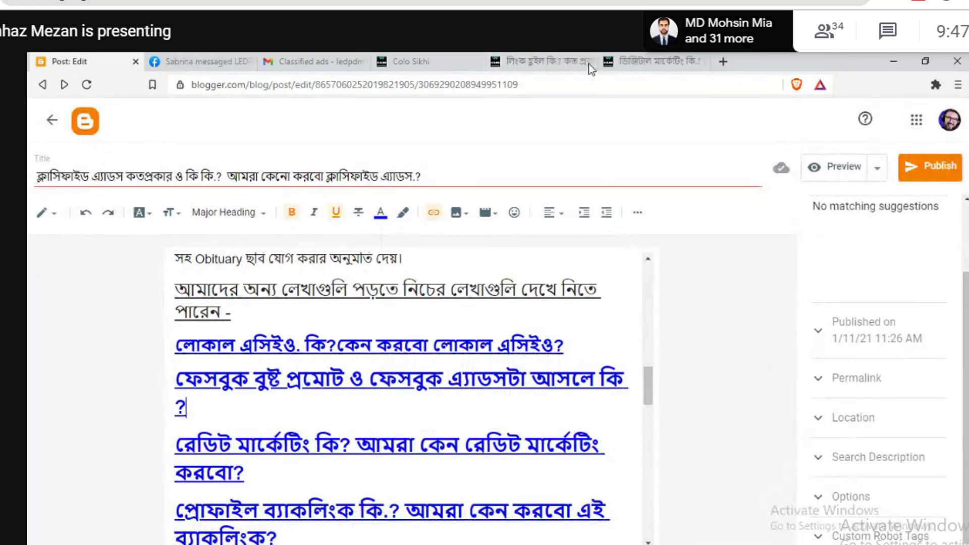
pyautogui.click(528, 60)
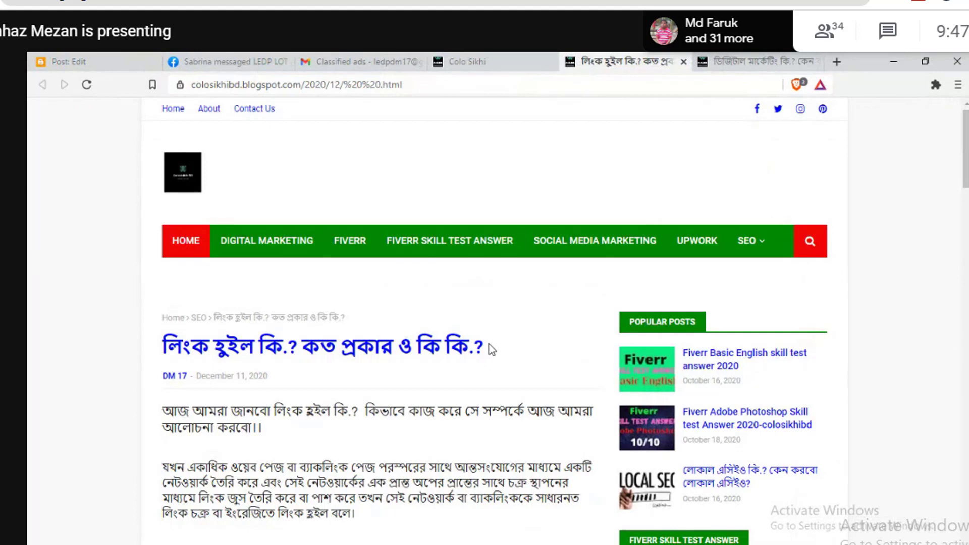
pyautogui.moveTo(490, 348); pyautogui.dragTo(166, 350)
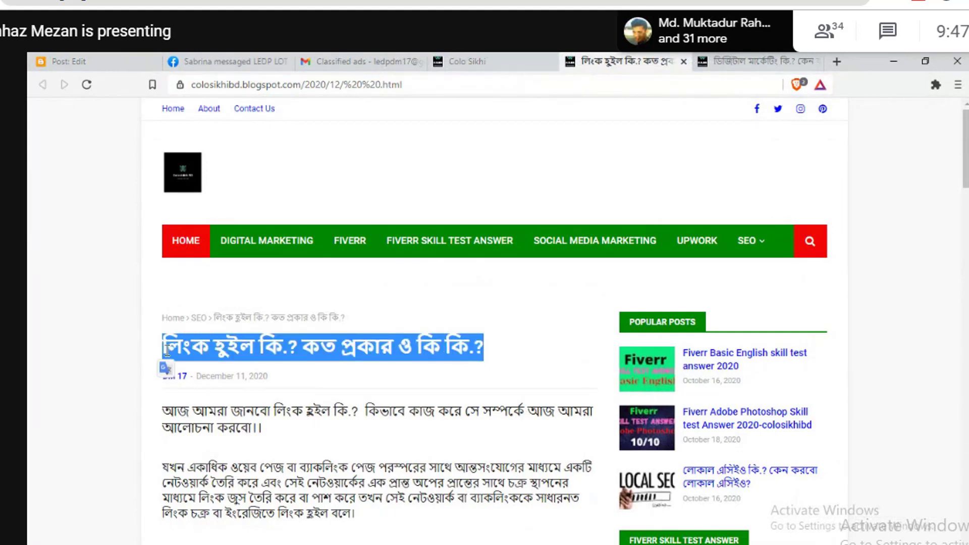
pyautogui.click(84, 59)
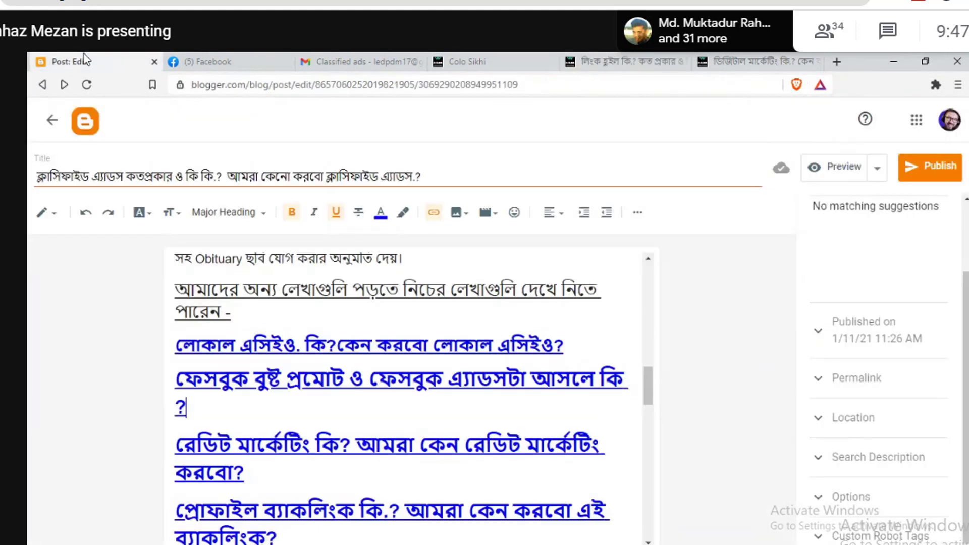
pyautogui.press('Return')
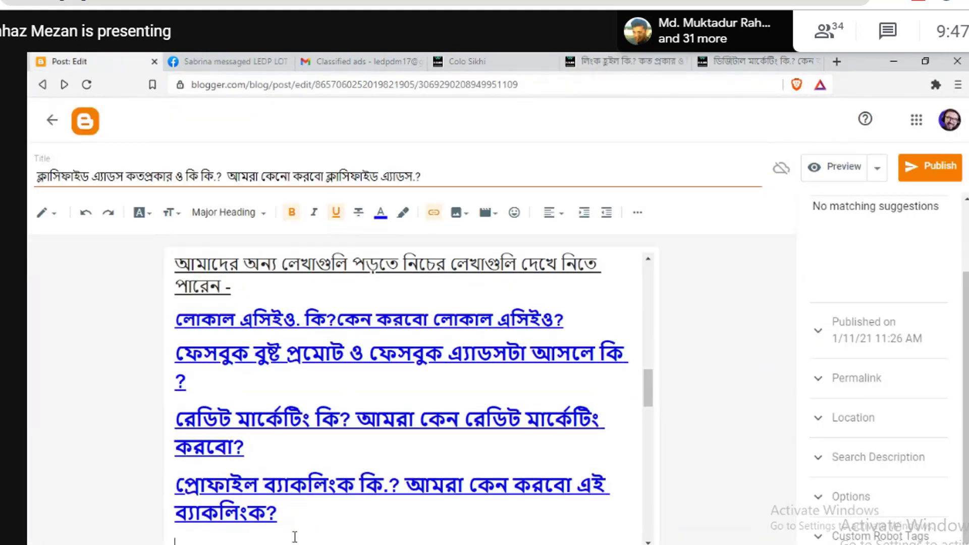
pyautogui.write('লিংক হইল কি.? কত প্রকার ও কি কি.?')
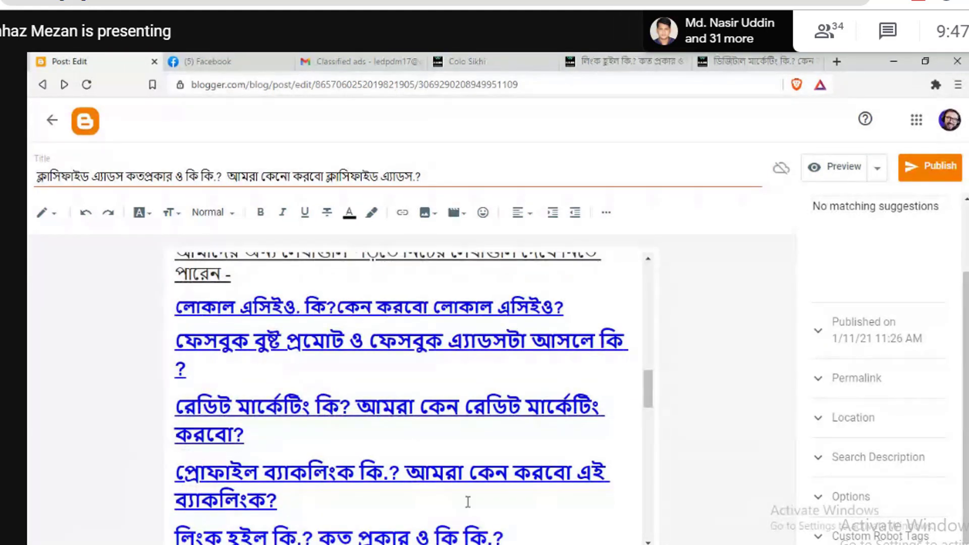
# Step: Link the pasted link wheel heading to colosikhibd.blogspot.com/2020/12/%20%20.html, opening in a new window
pyautogui.moveTo(508, 535); pyautogui.dragTo(173, 533)
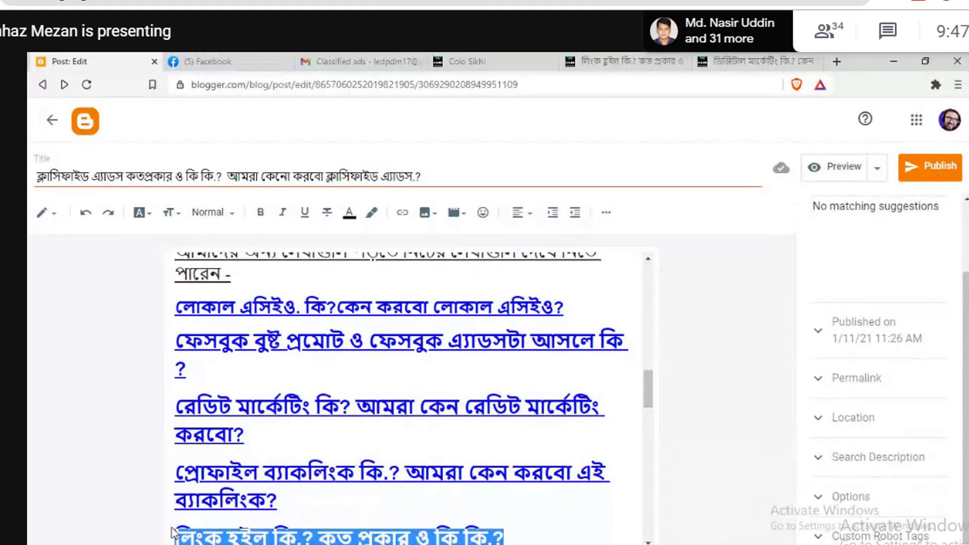
pyautogui.click(404, 217)
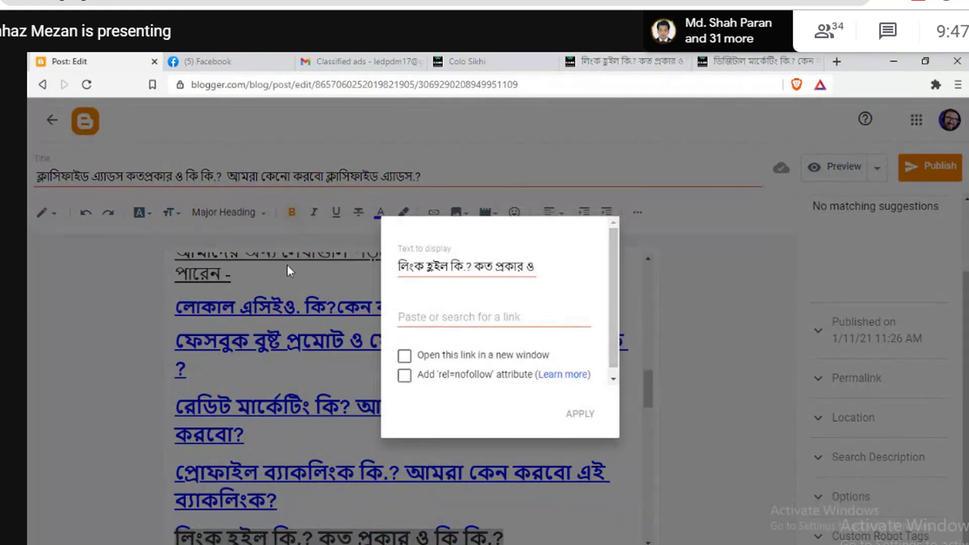
pyautogui.click(621, 55)
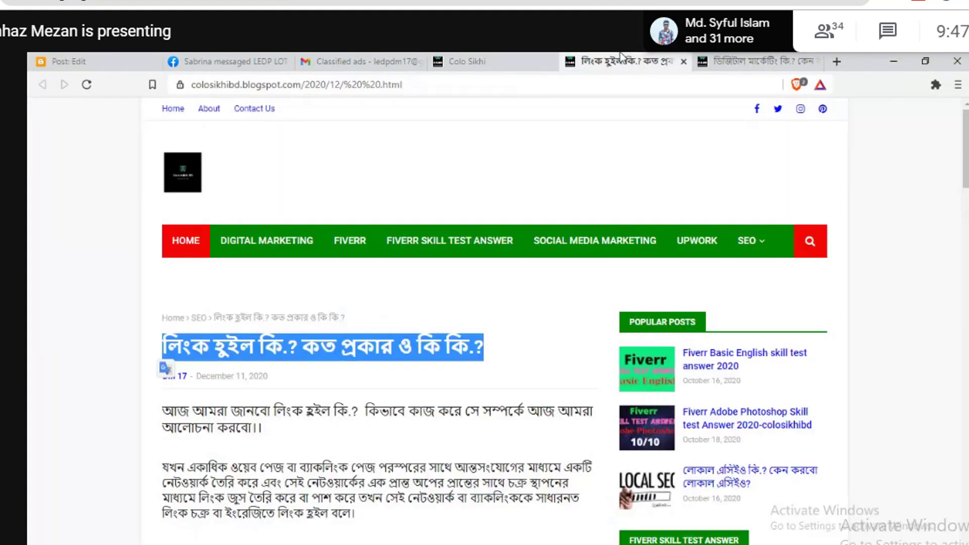
pyautogui.click(423, 85)
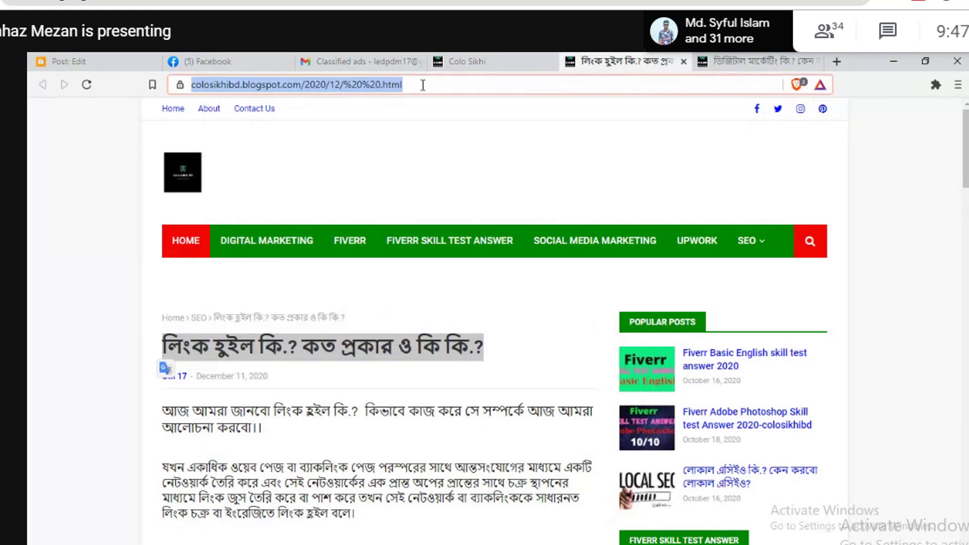
pyautogui.click(103, 60)
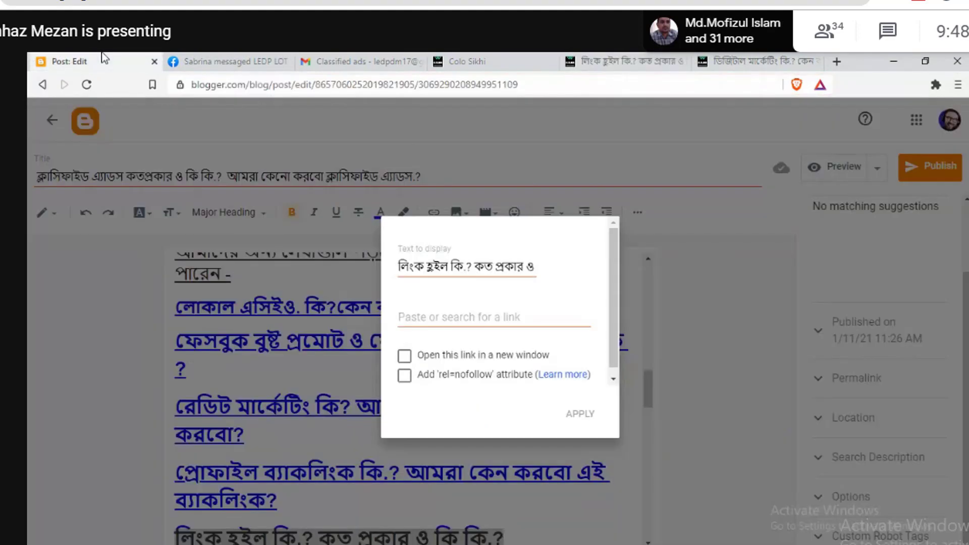
pyautogui.click(429, 323)
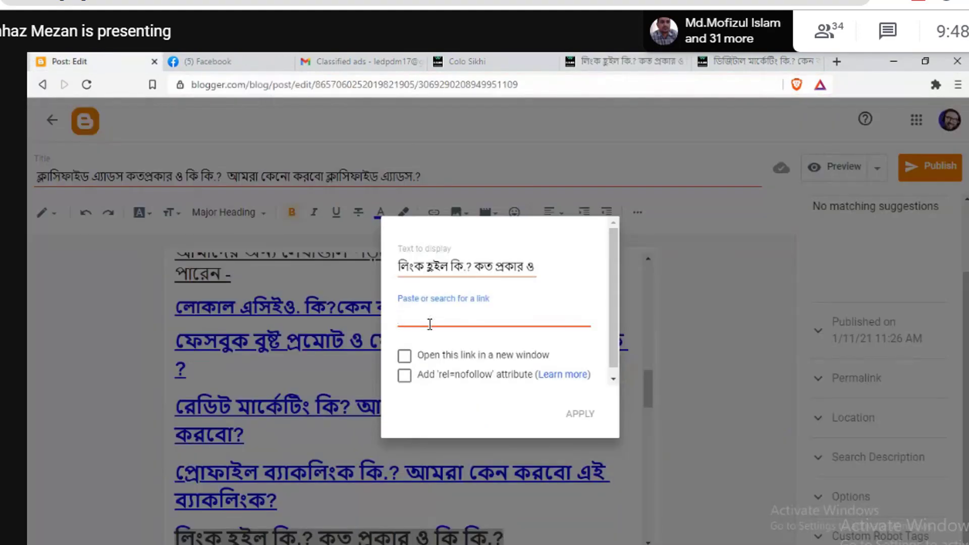
pyautogui.hotkey('ctrl', 'v')
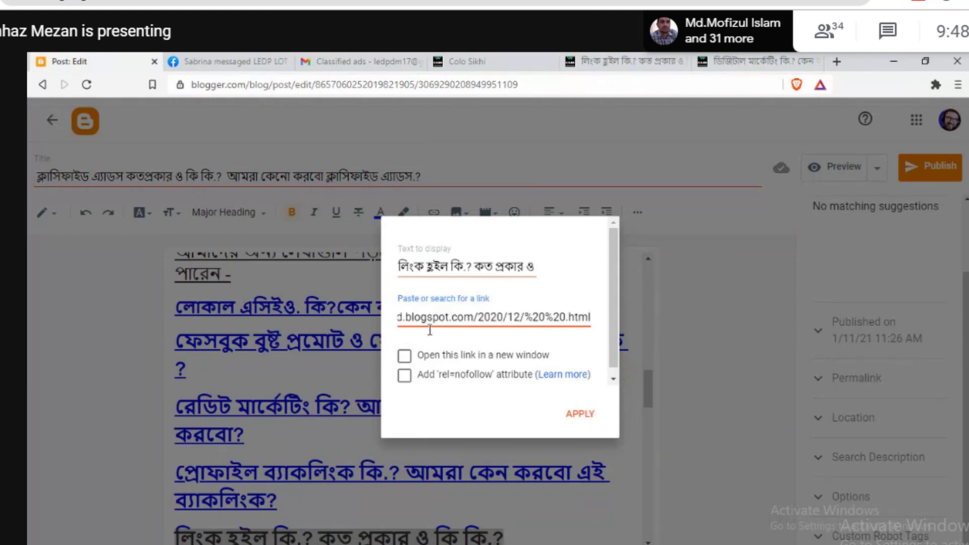
pyautogui.click(405, 358)
pyautogui.click(578, 414)
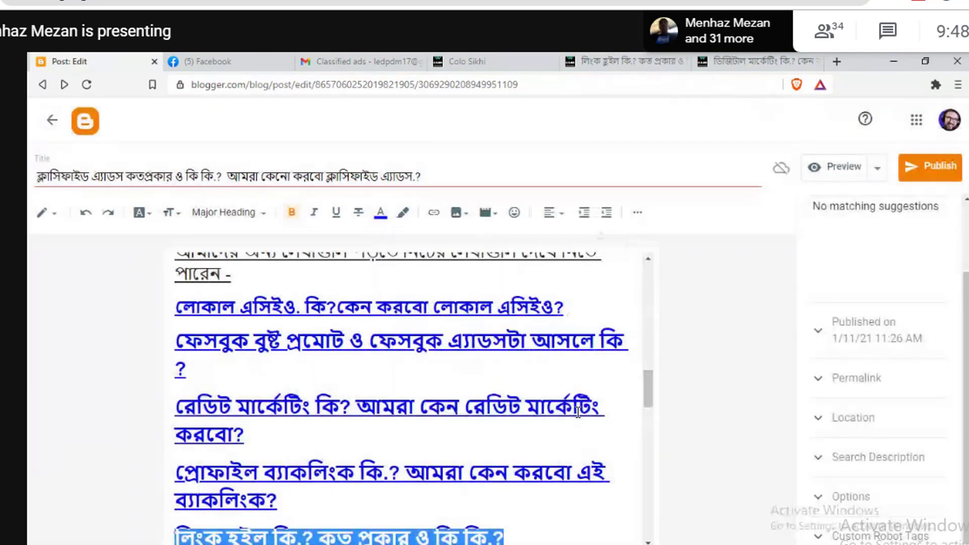
# Step: Close the link wheel article and copy the heading "ডিজিটাল মার্কেটিং কি.? কেন করবো ডিজিটাল মার্কেটিং.?" from the digital marketing article onto a new line in the post
pyautogui.click(684, 61)
pyautogui.click(616, 55)
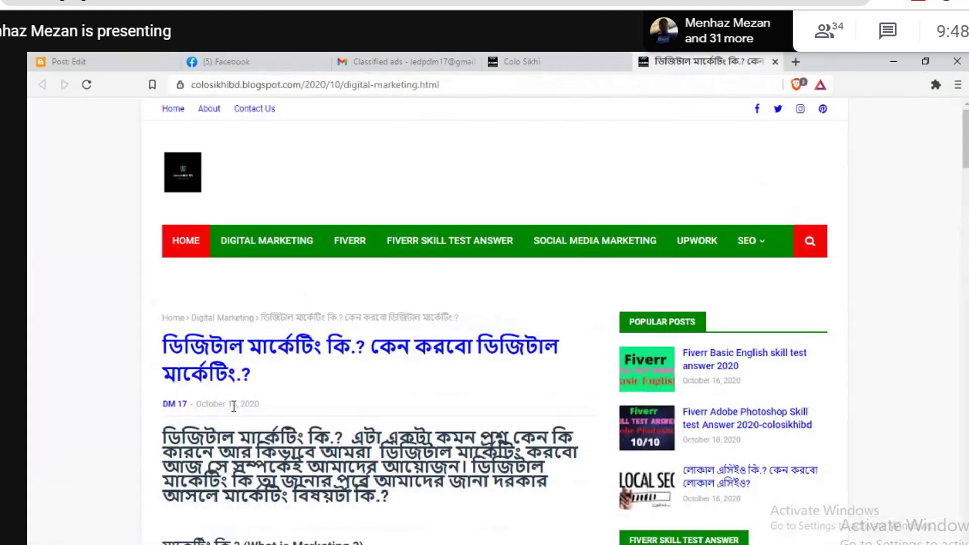
pyautogui.moveTo(262, 375); pyautogui.dragTo(166, 347)
pyautogui.hotkey('ctrl', 'c')
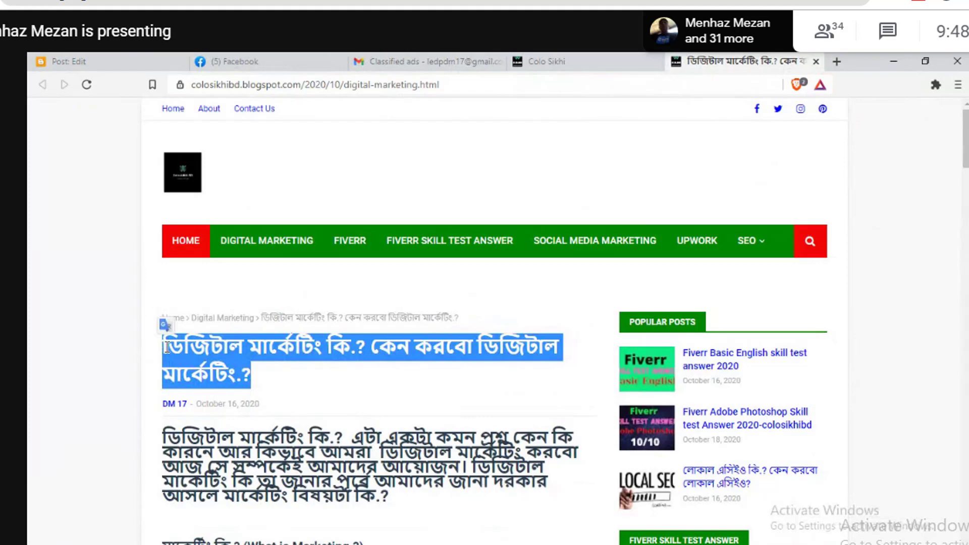
pyautogui.click(77, 53)
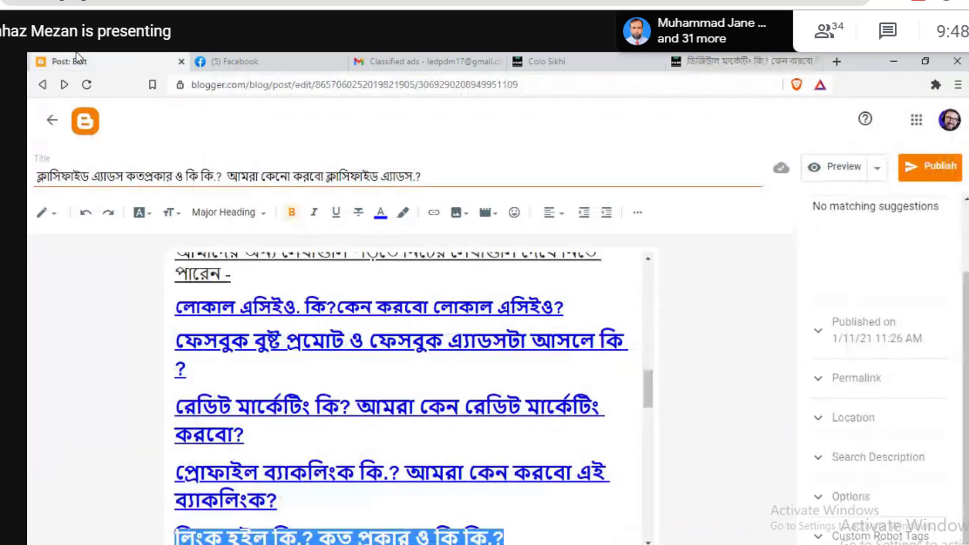
pyautogui.click(528, 537)
pyautogui.press('Return')
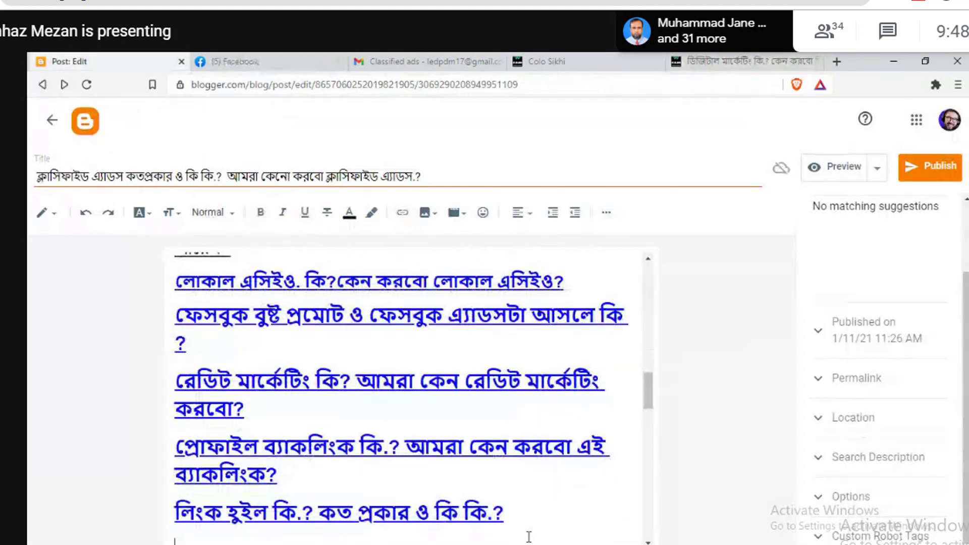
pyautogui.hotkey('ctrl', 'v')
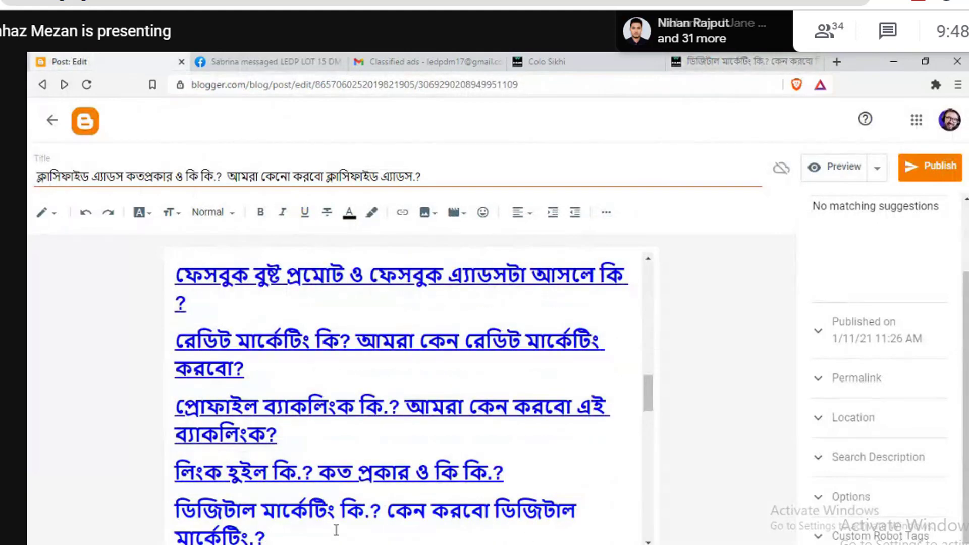
# Step: Link the pasted digital marketing heading to colosikhibd.blogspot.com/2020/10/digital-marketing.html, opening in a new window
pyautogui.moveTo(308, 534); pyautogui.dragTo(179, 507)
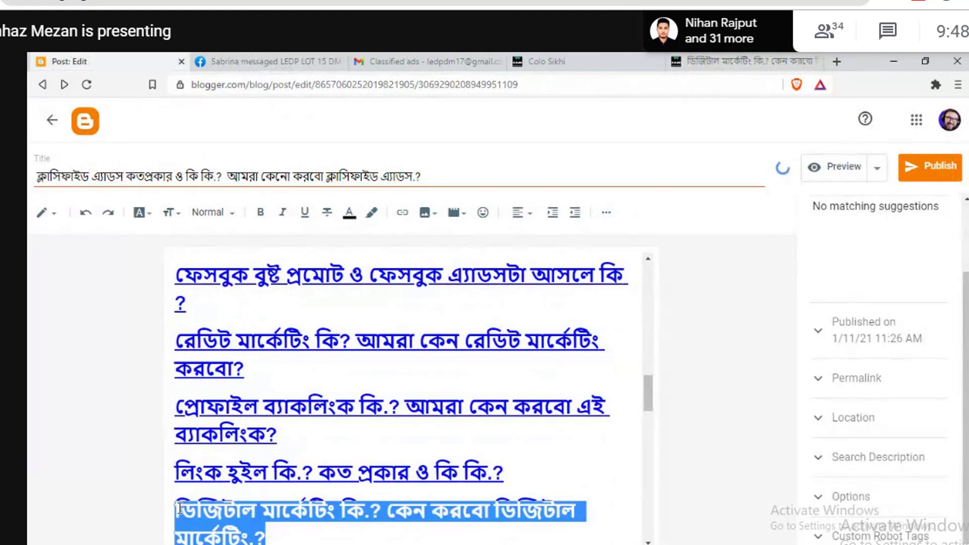
pyautogui.click(434, 213)
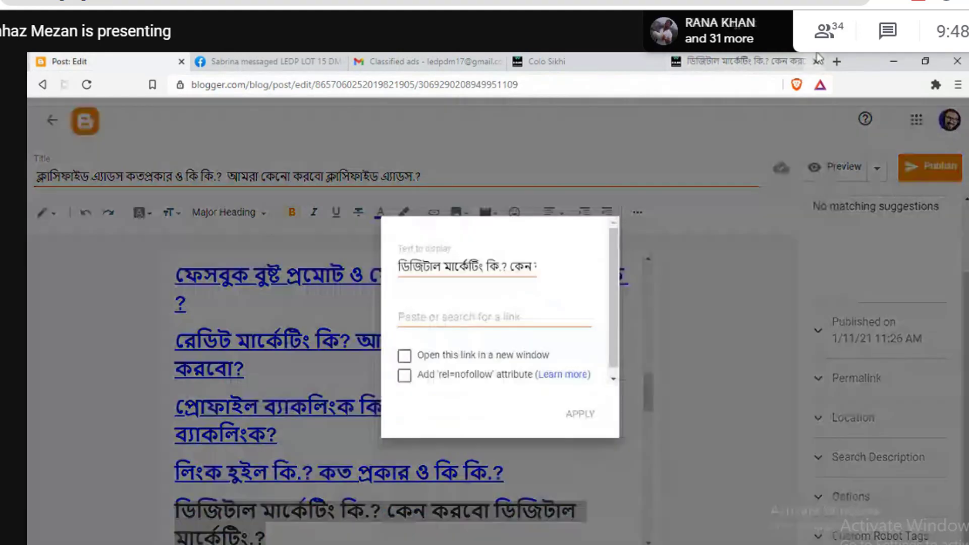
pyautogui.click(758, 56)
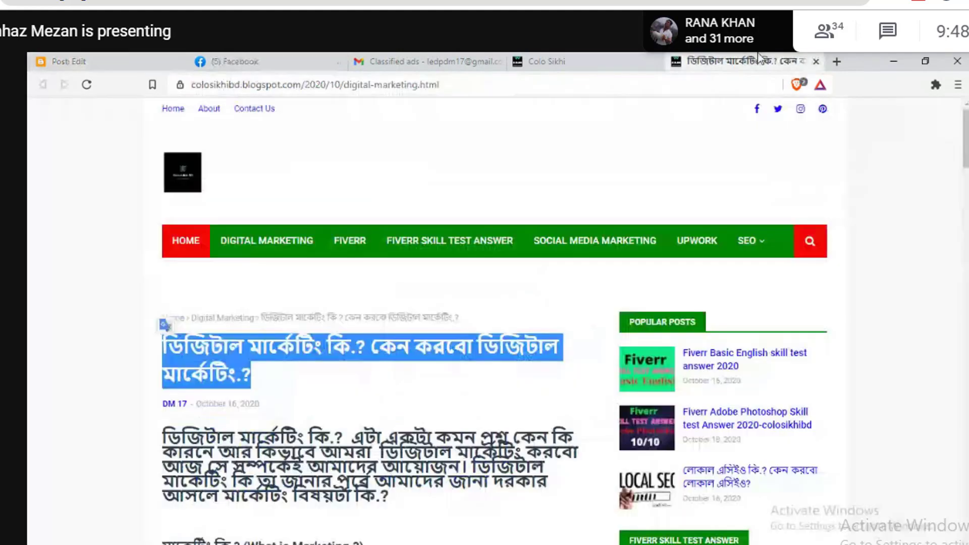
pyautogui.click(566, 80)
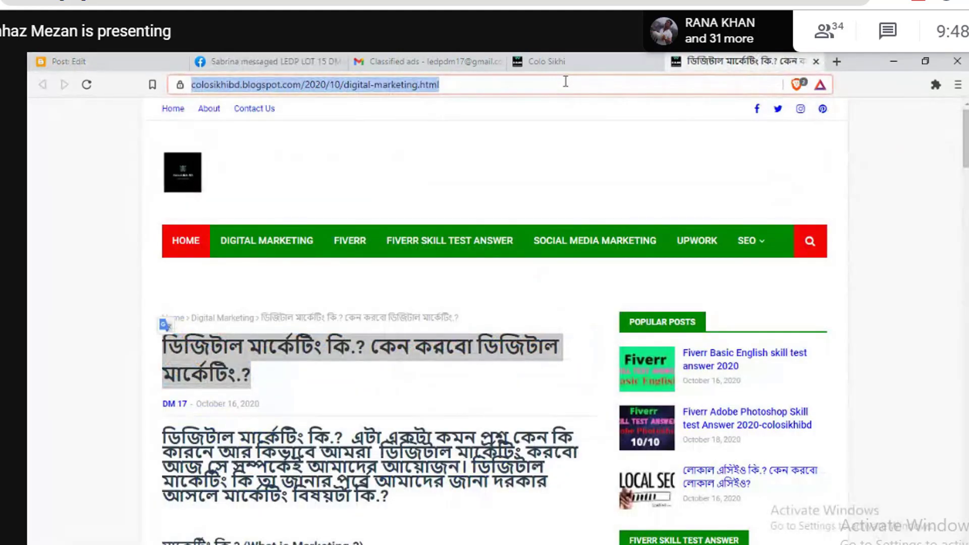
pyautogui.click(68, 61)
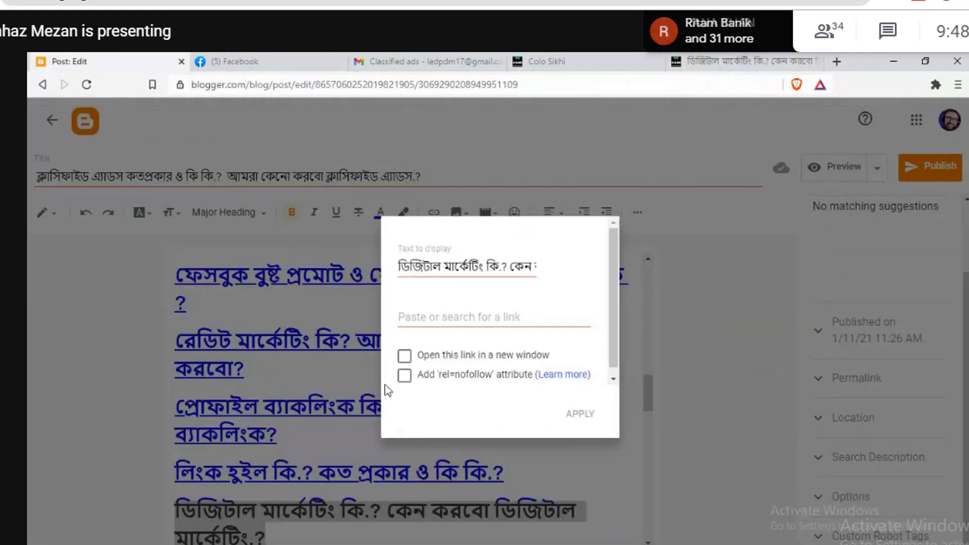
pyautogui.click(448, 317)
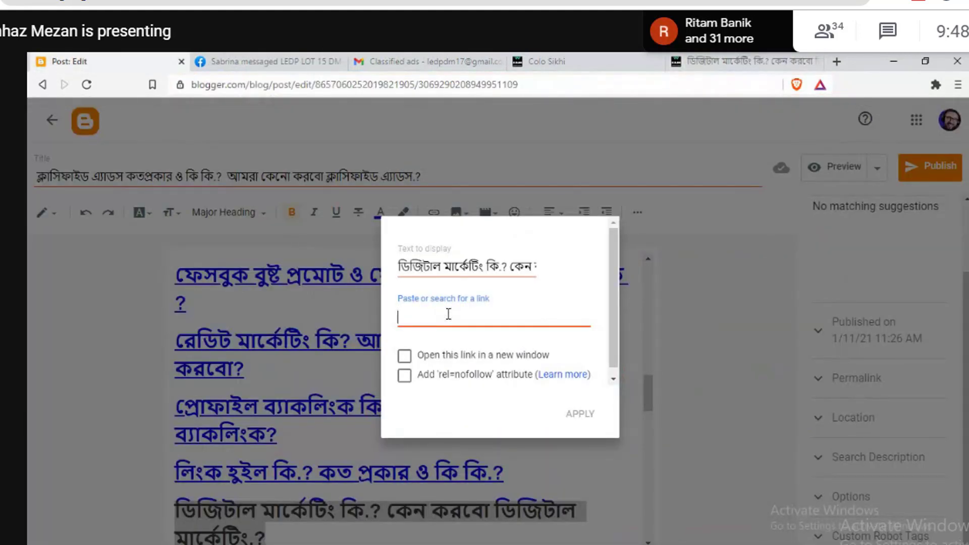
pyautogui.hotkey('ctrl', 'v')
pyautogui.click(404, 356)
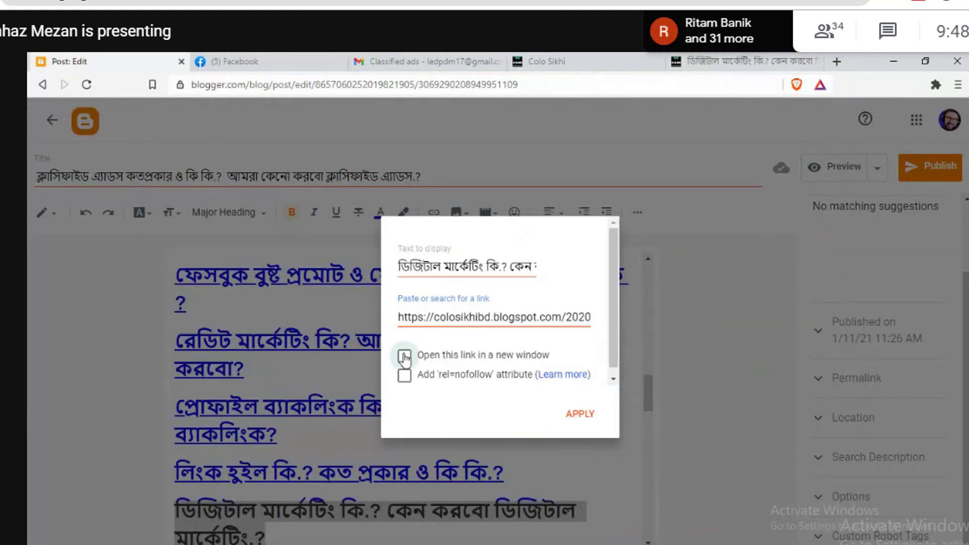
pyautogui.click(588, 414)
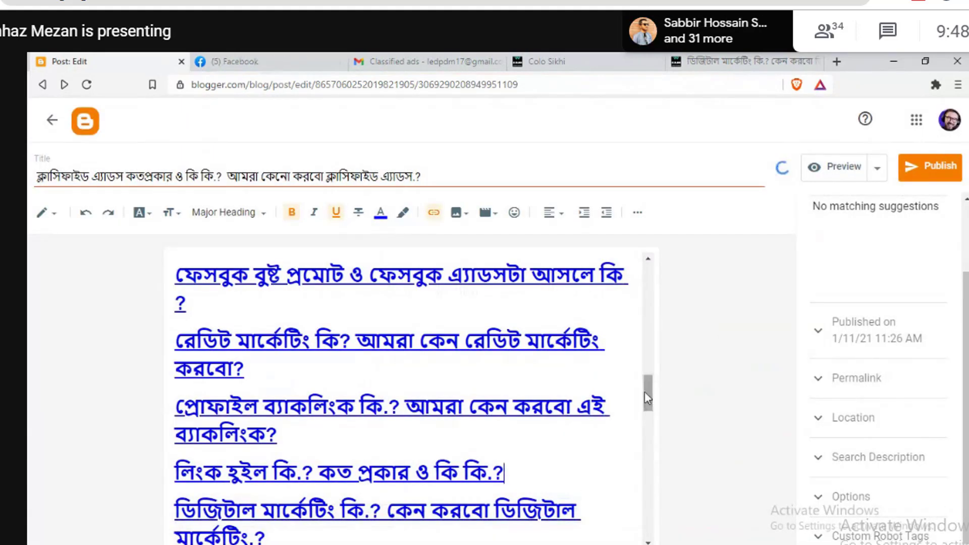
# Step: Change all the linked article headings, from the local SEO one to the digital marketing one, to Normal paragraph style and Medium text size
pyautogui.moveTo(648, 392); pyautogui.dragTo(652, 416)
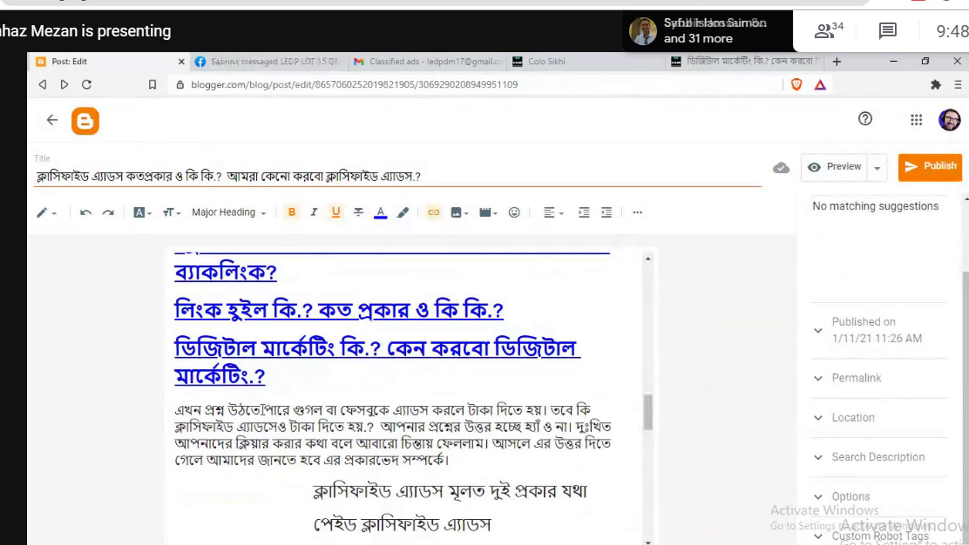
pyautogui.moveTo(266, 376); pyautogui.dragTo(175, 469)
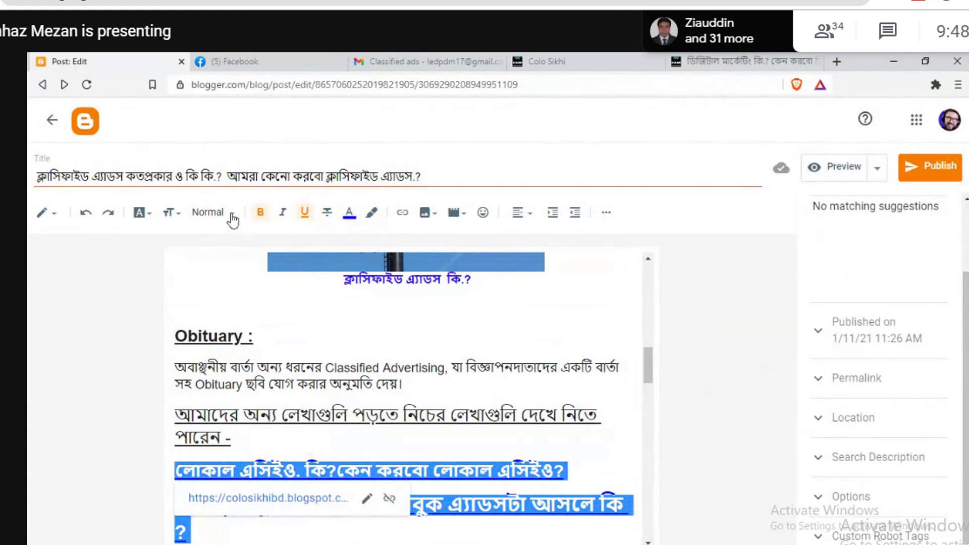
pyautogui.click(231, 214)
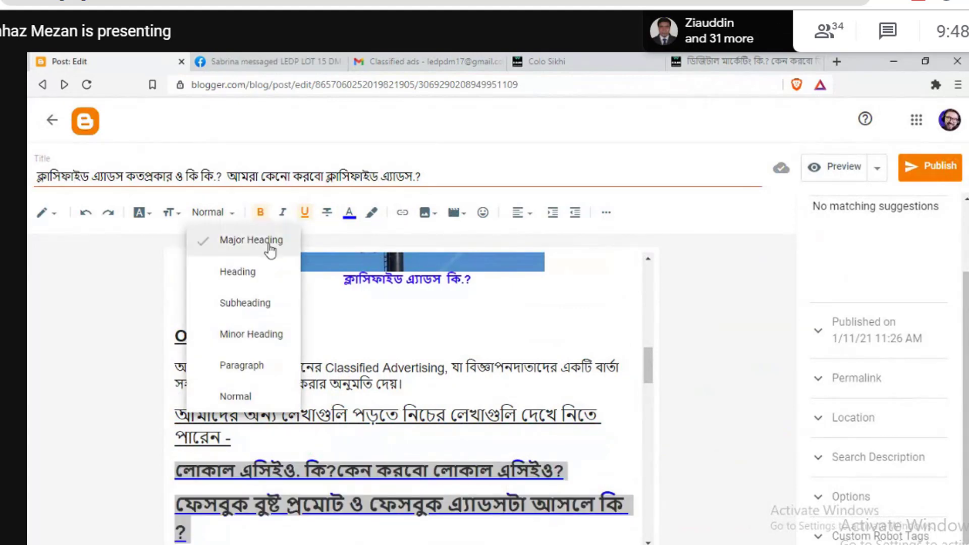
pyautogui.click(257, 397)
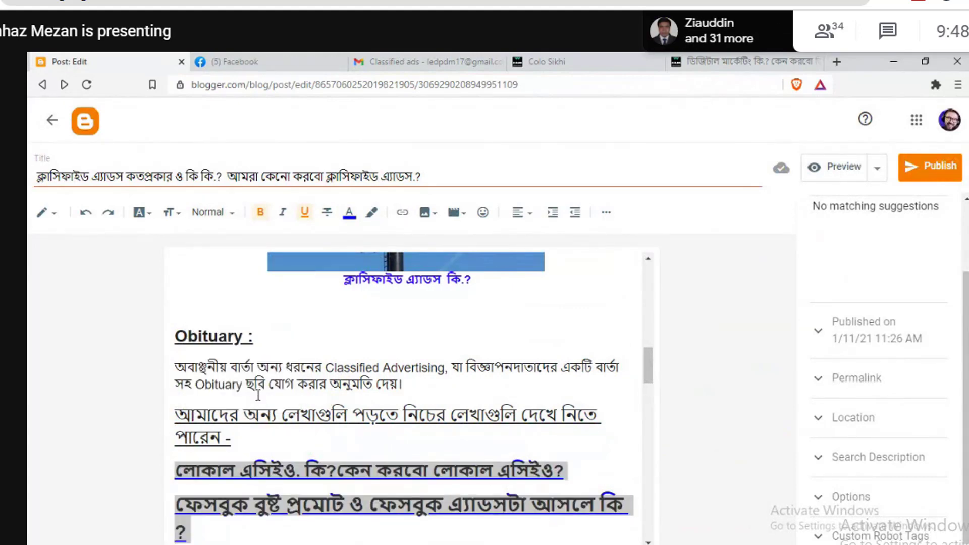
pyautogui.click(176, 214)
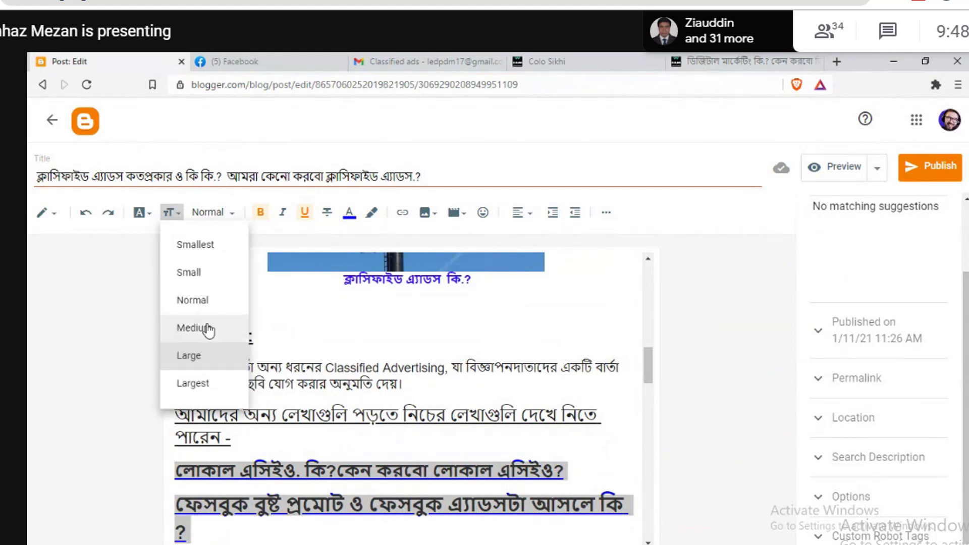
pyautogui.click(208, 328)
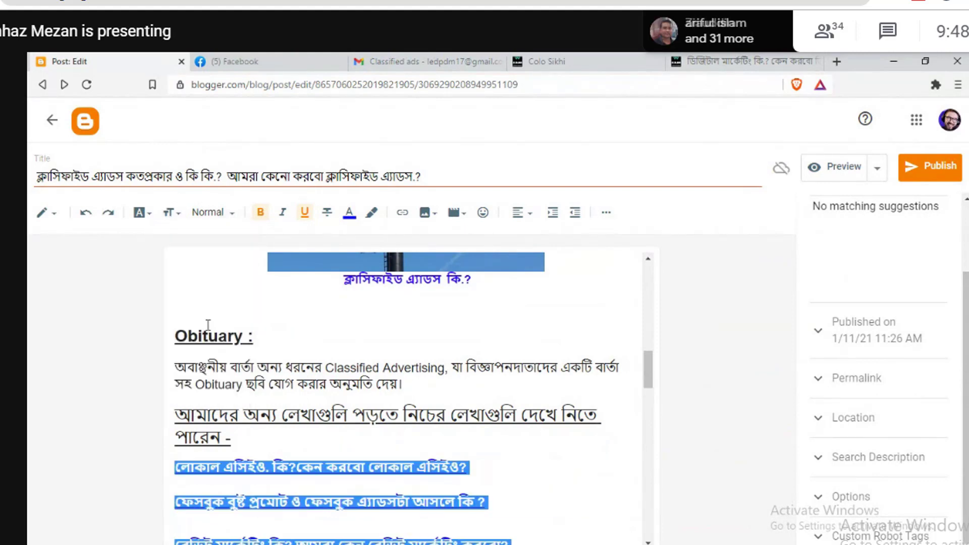
pyautogui.click(564, 467)
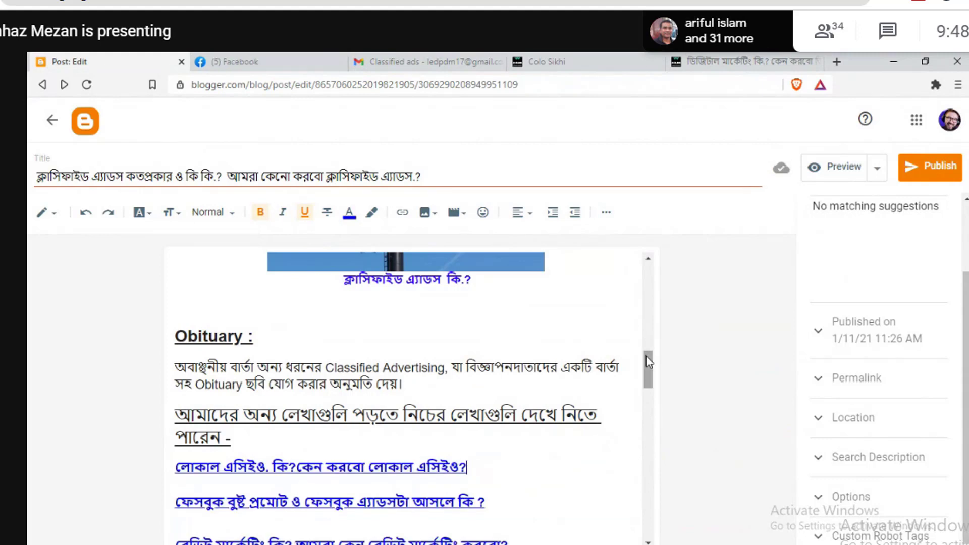
# Step: Make the three indented lines naming the two types of classified ads (paid and free) bold
pyautogui.moveTo(646, 356); pyautogui.dragTo(644, 404)
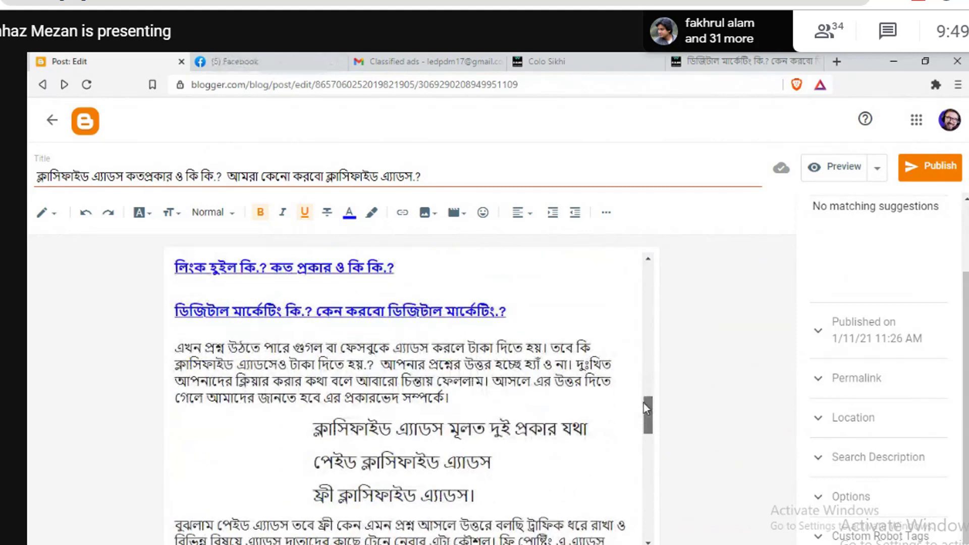
pyautogui.moveTo(474, 497); pyautogui.dragTo(322, 424)
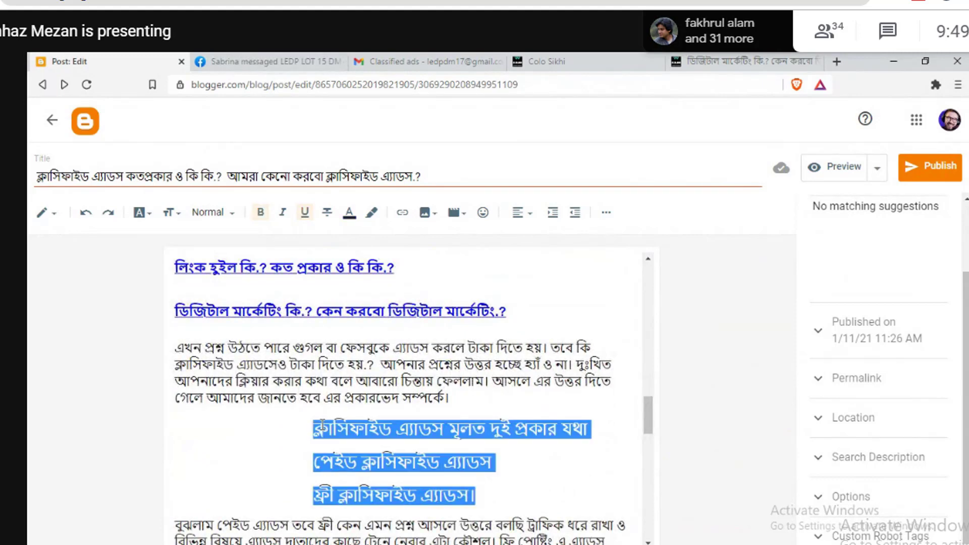
pyautogui.click(260, 212)
pyautogui.click(241, 442)
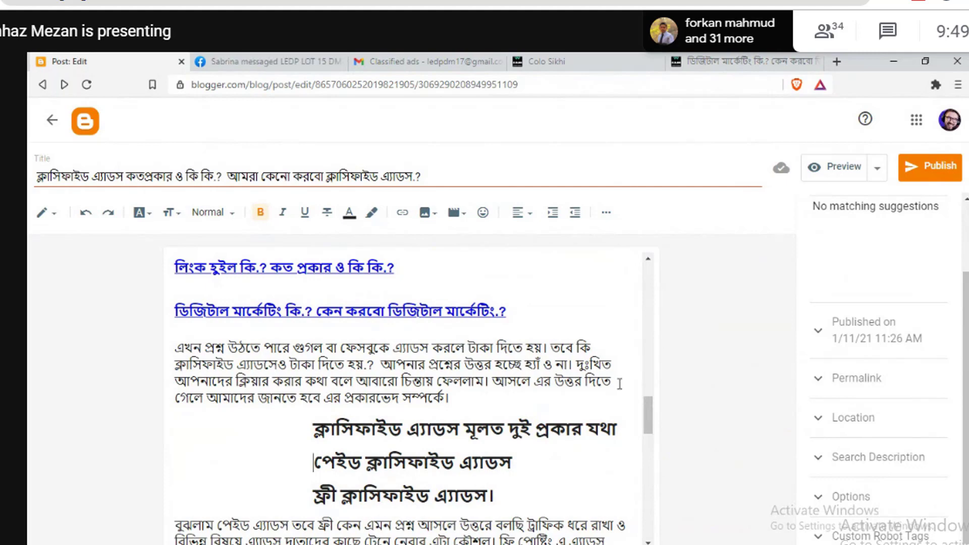
pyautogui.scroll(1, 650, 391)
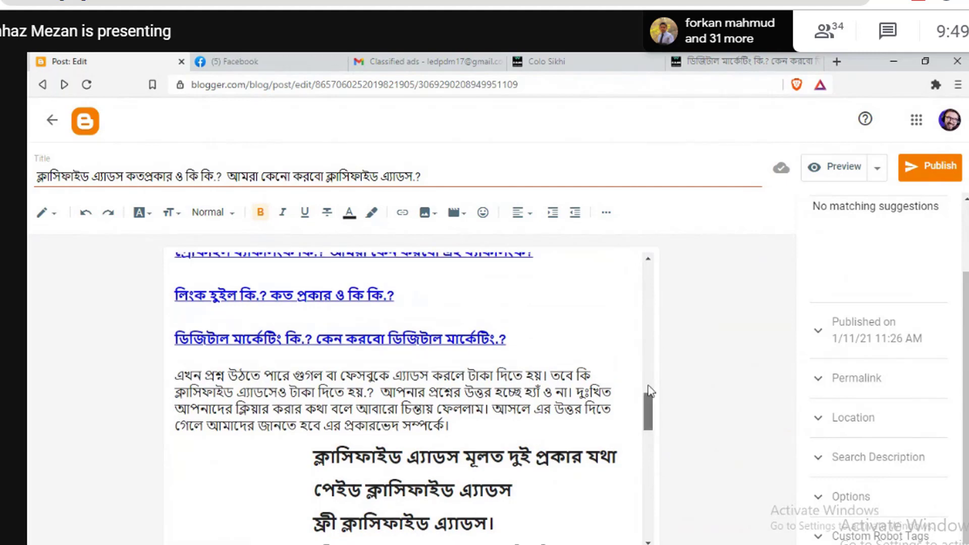
# Step: Check the categories in the published blog's navigation, and add the labels Digital Marketing and Social Media Marketing to the post
pyautogui.moveTo(650, 391); pyautogui.dragTo(628, 543)
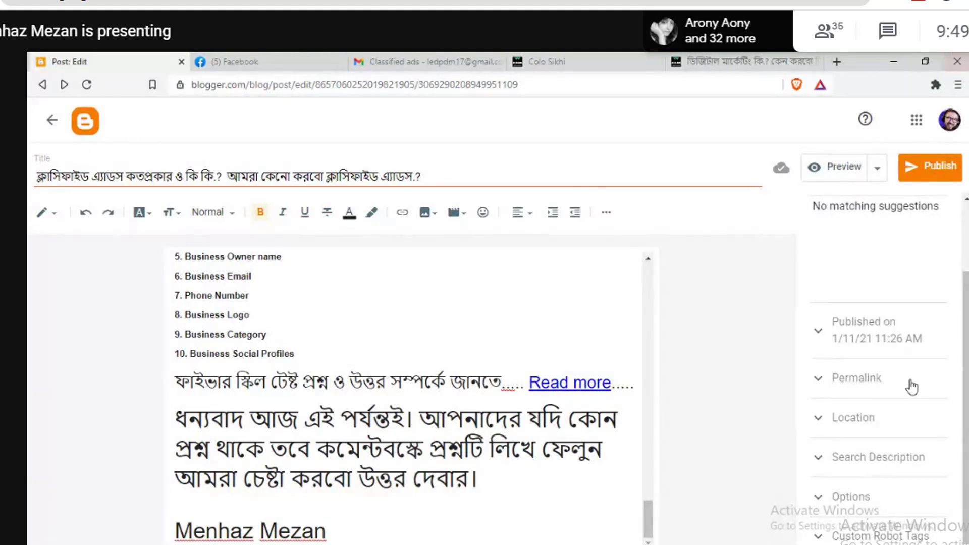
pyautogui.scroll(2, 858, 303)
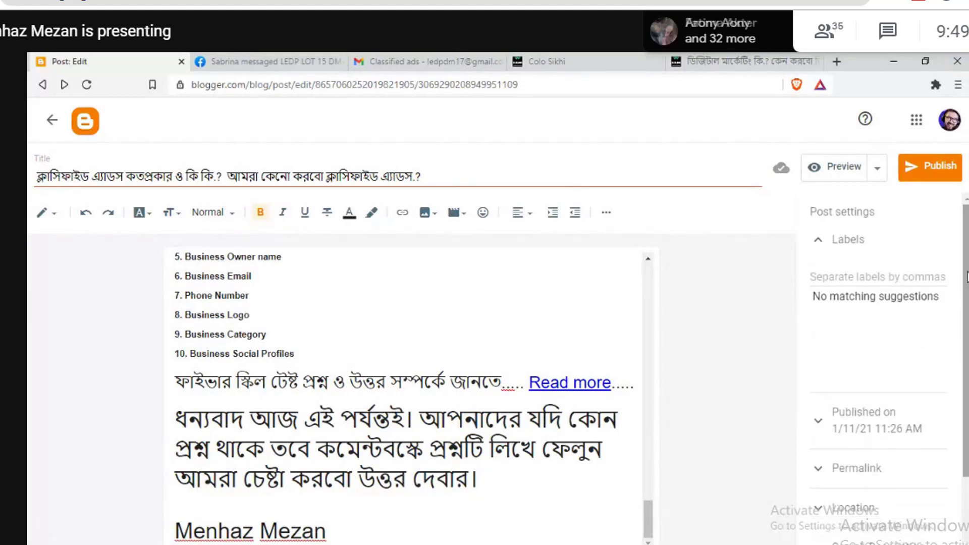
pyautogui.click(838, 244)
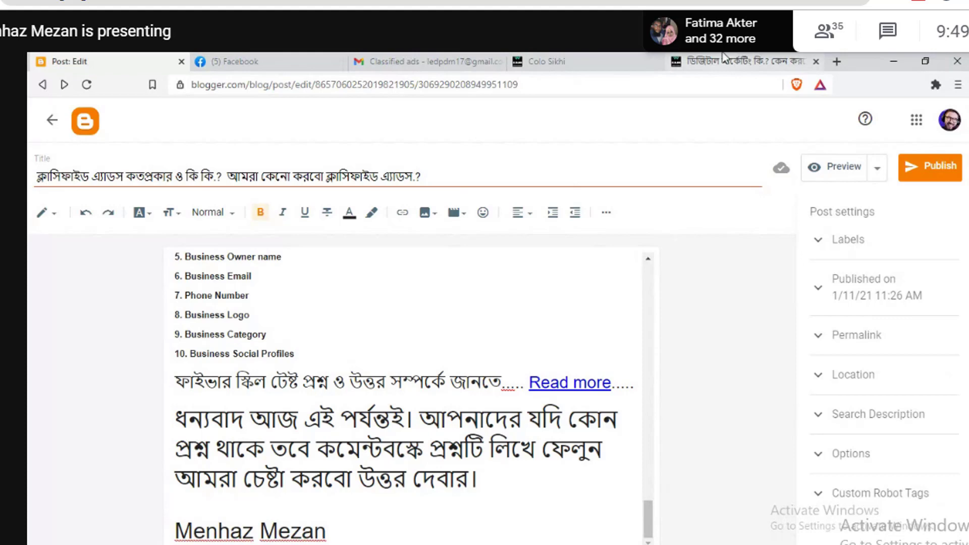
pyautogui.click(746, 61)
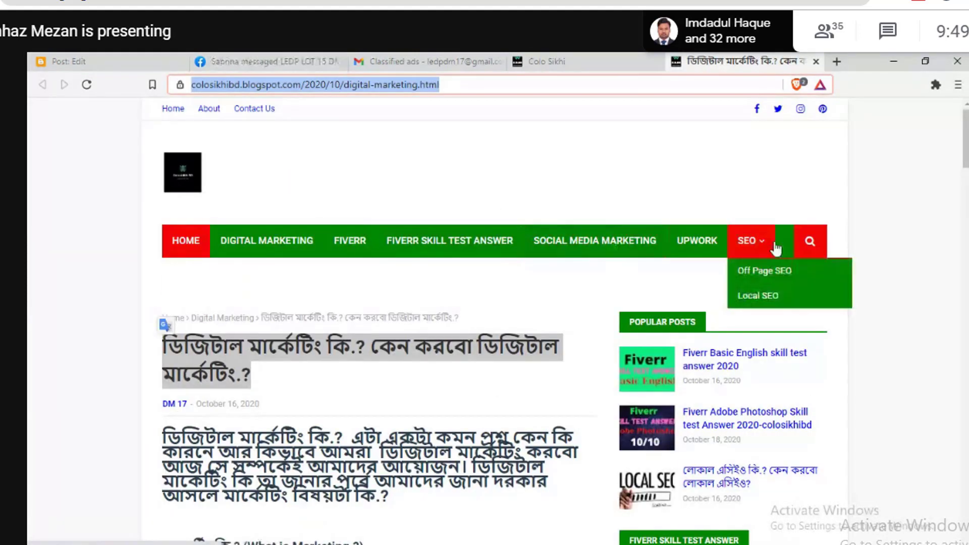
pyautogui.click(121, 60)
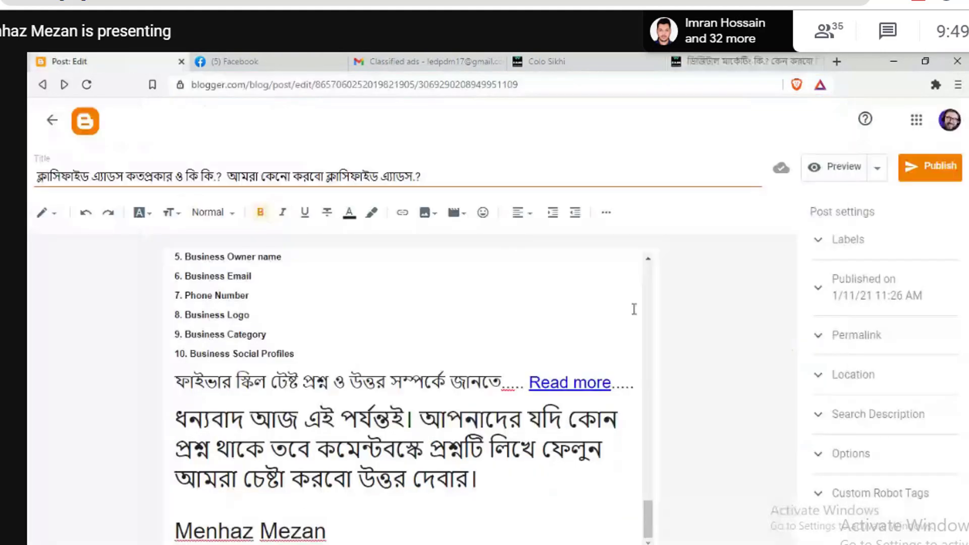
pyautogui.click(853, 240)
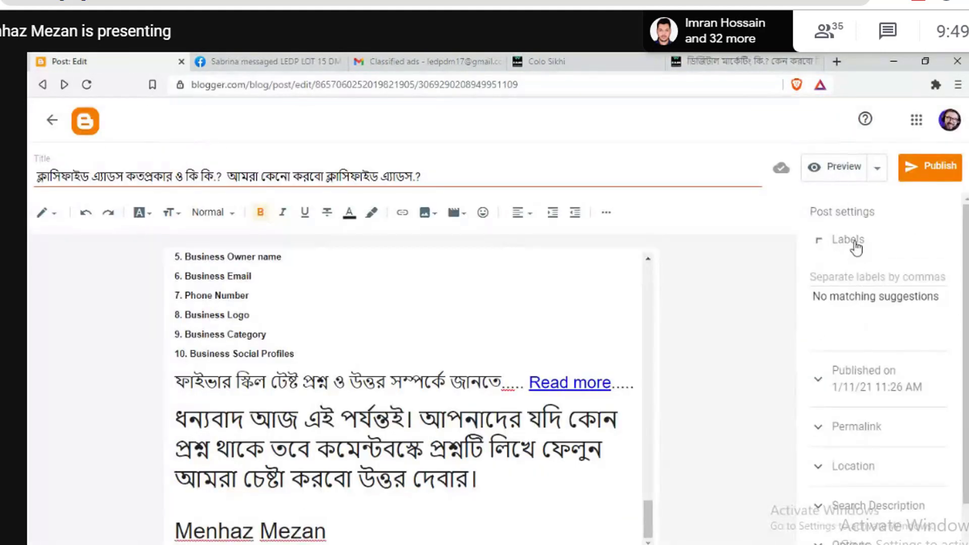
pyautogui.click(843, 277)
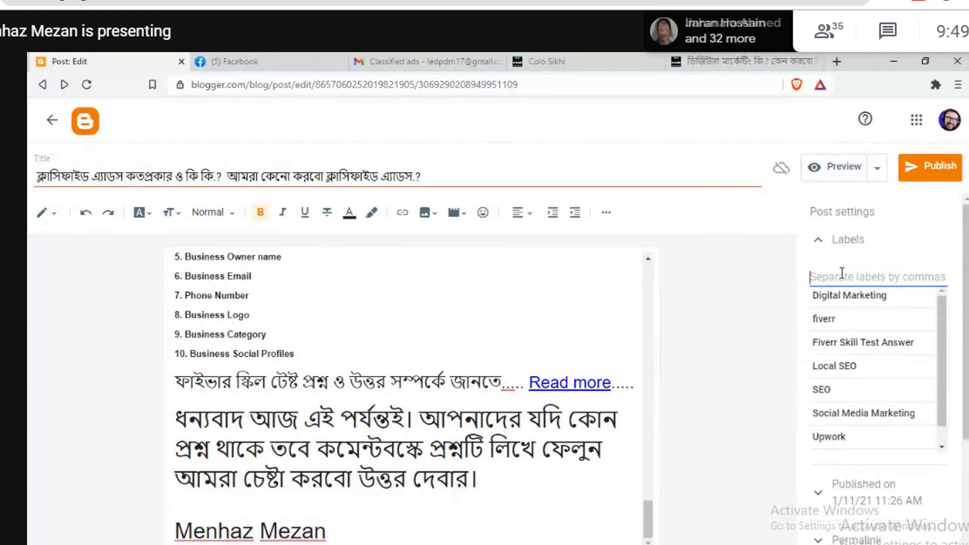
pyautogui.click(852, 296)
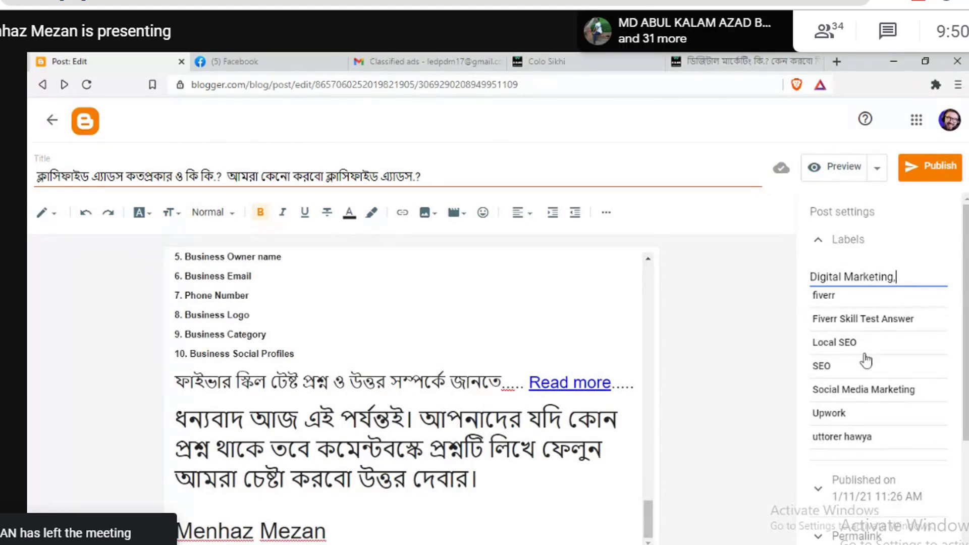
pyautogui.click(841, 390)
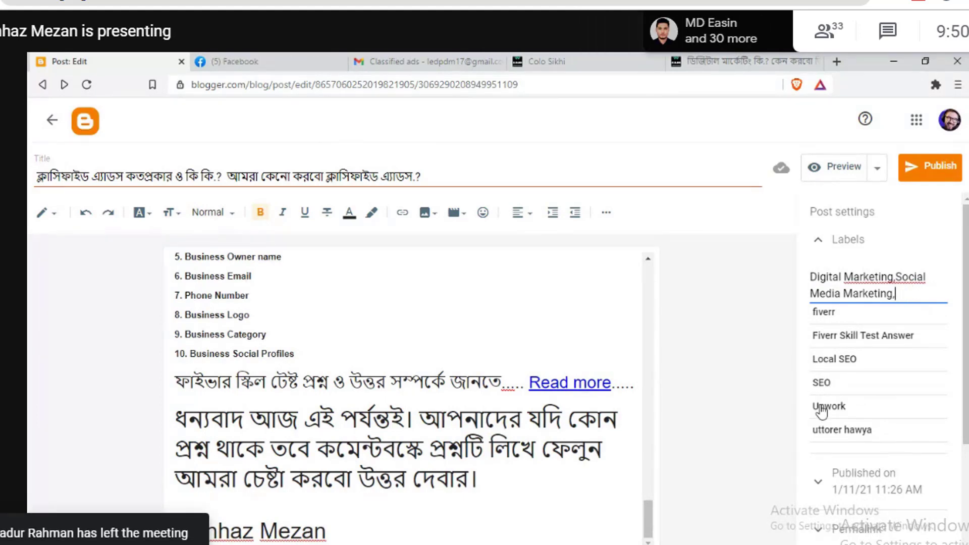
pyautogui.click(749, 302)
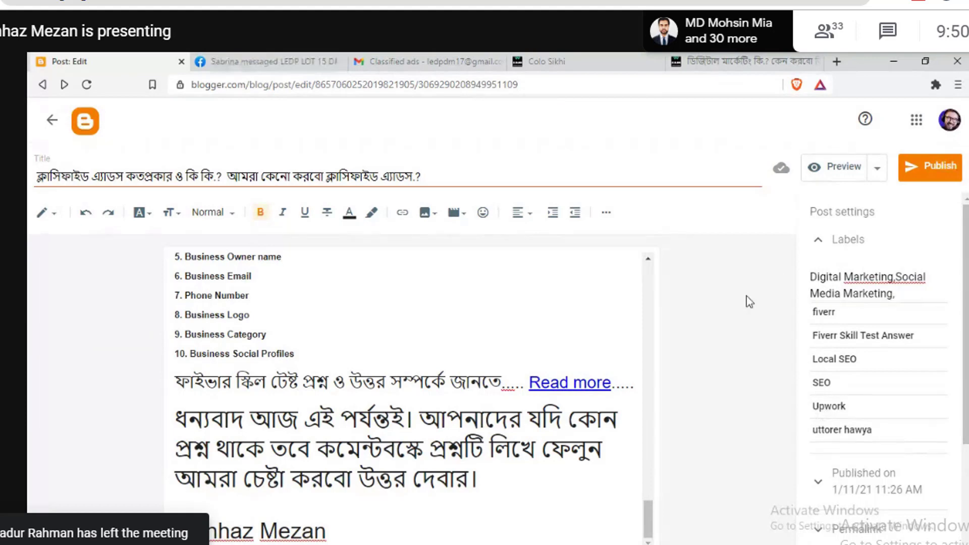
# Step: Switch the post's permalink to a custom one and highlight the first question in the title
pyautogui.scroll(-3, 878, 353)
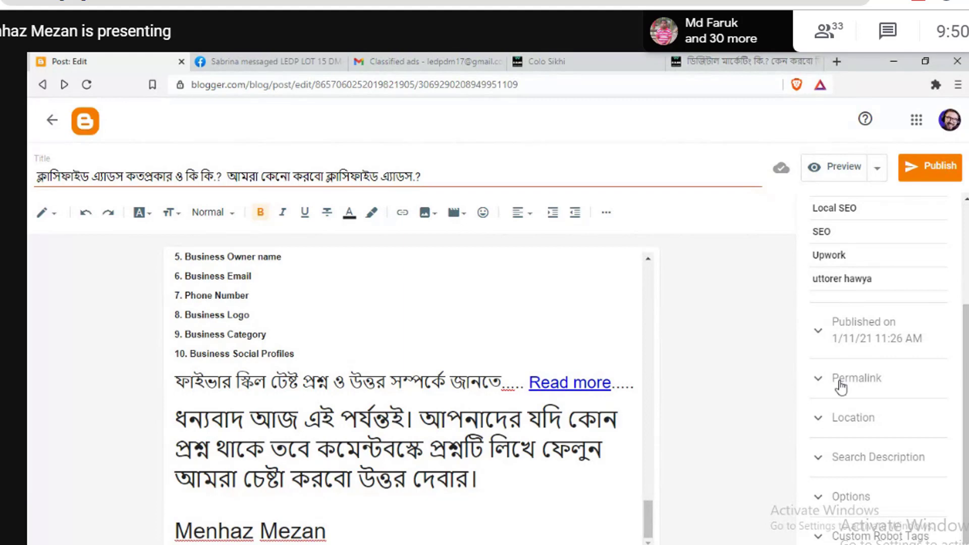
pyautogui.scroll(3, 859, 381)
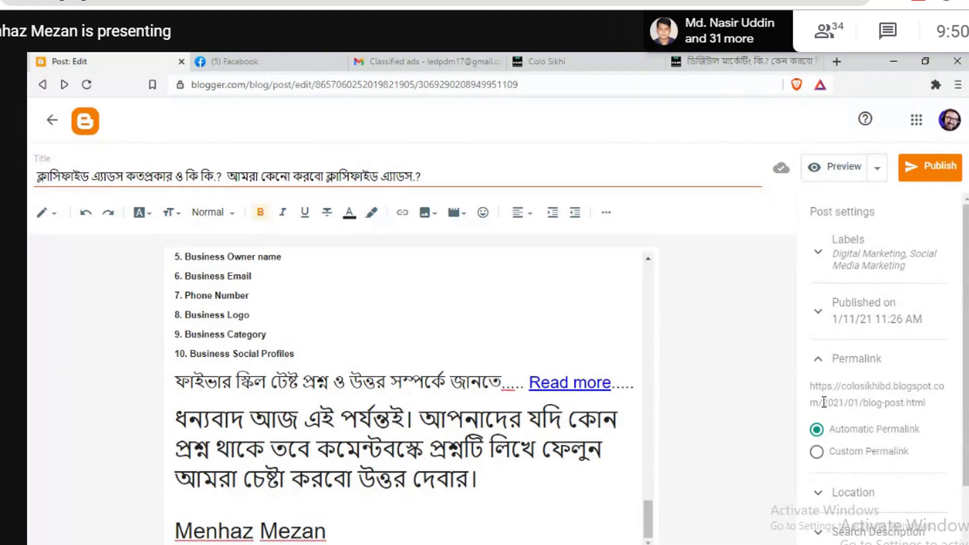
pyautogui.click(817, 452)
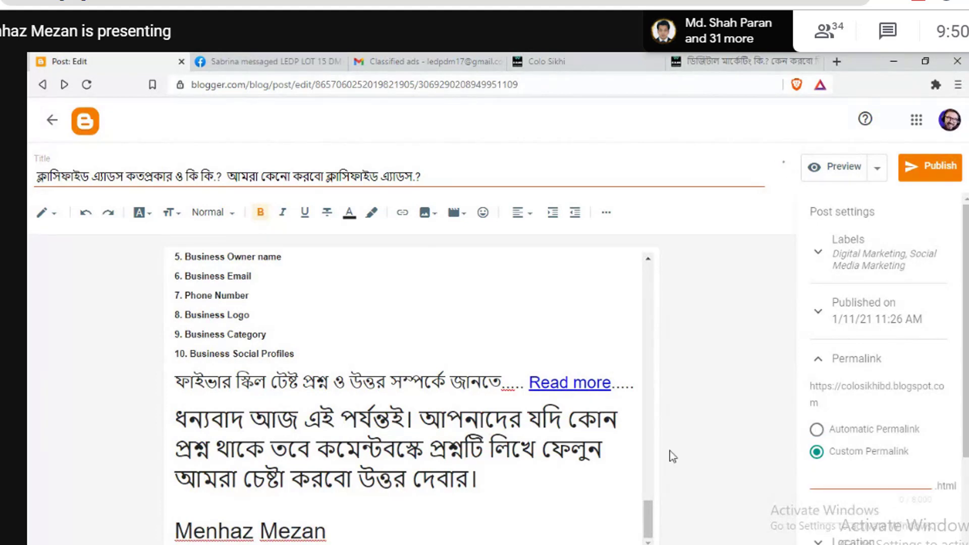
pyautogui.click(218, 177)
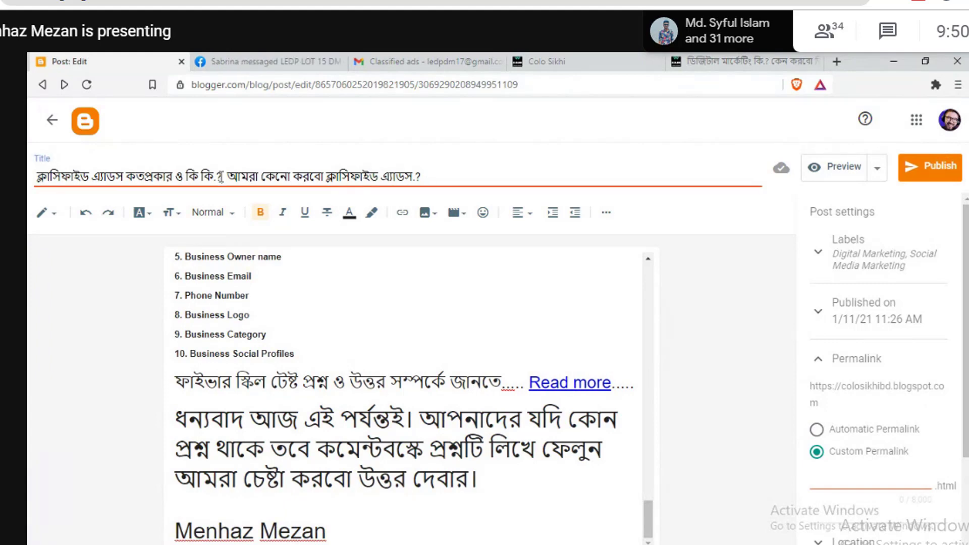
pyautogui.moveTo(220, 176); pyautogui.dragTo(29, 168)
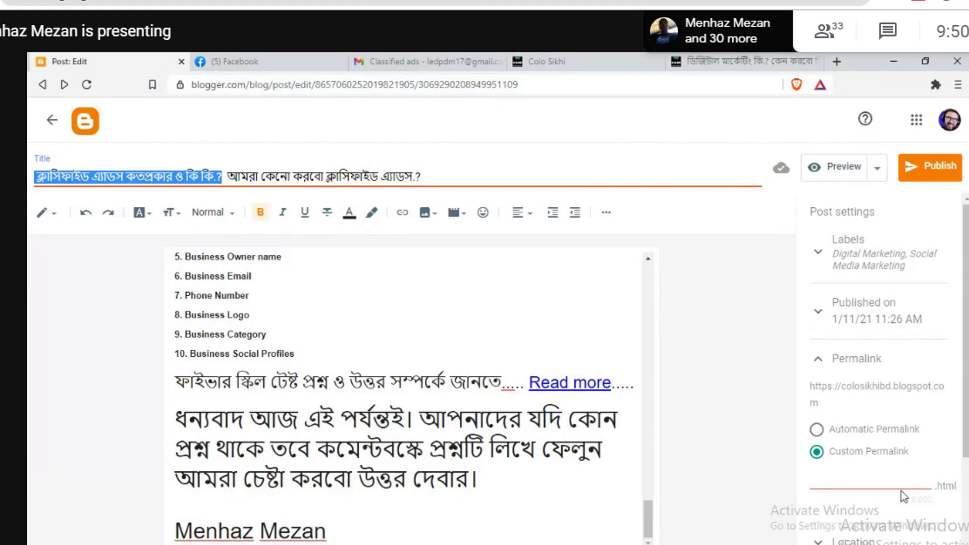
# Step: Enter what-is-classified-Ads as the post's custom permalink
pyautogui.click(826, 482)
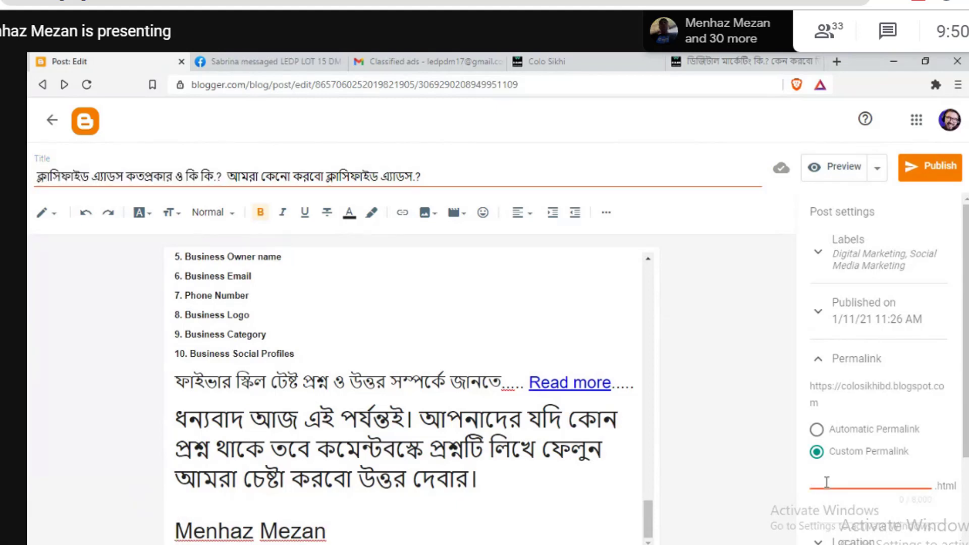
pyautogui.write('what')
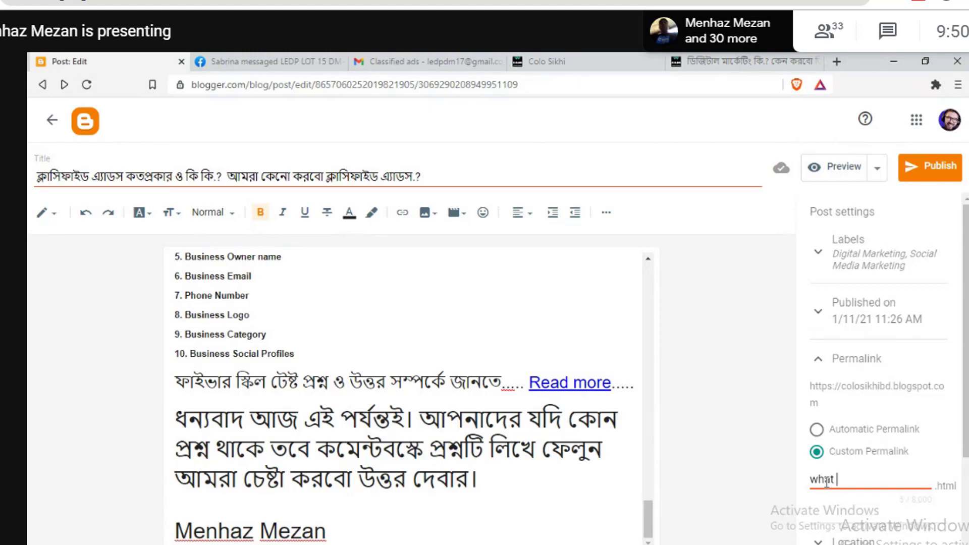
pyautogui.press('BackSpace')
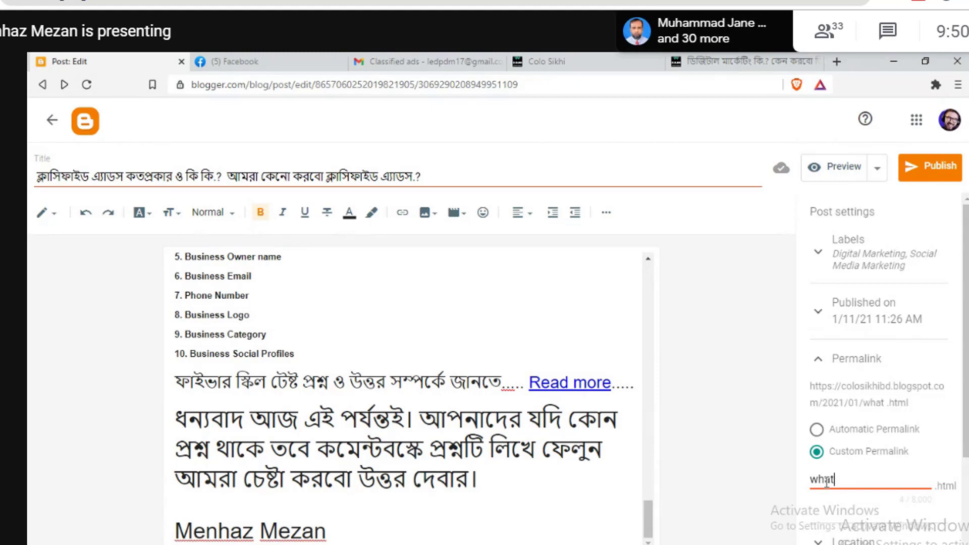
pyautogui.write('_')
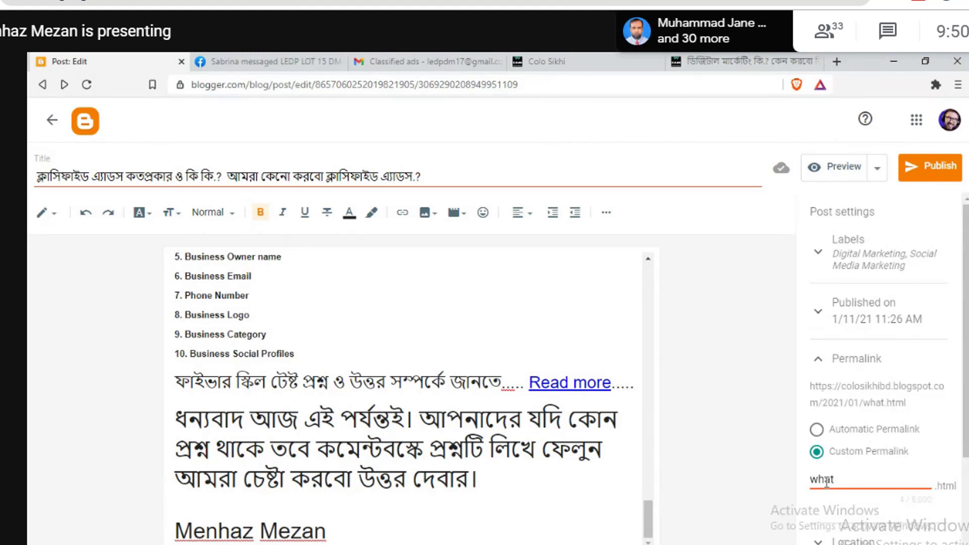
pyautogui.write('-is')
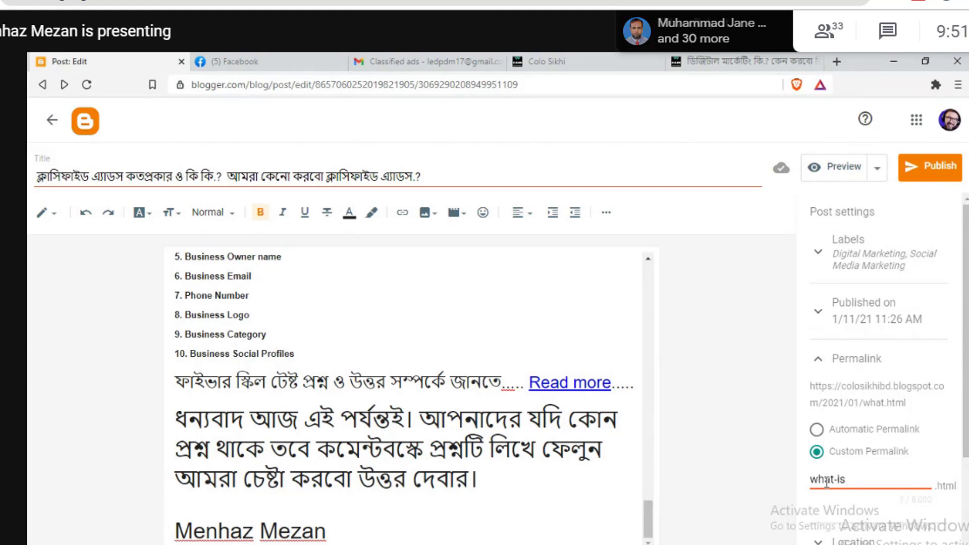
pyautogui.write('-c')
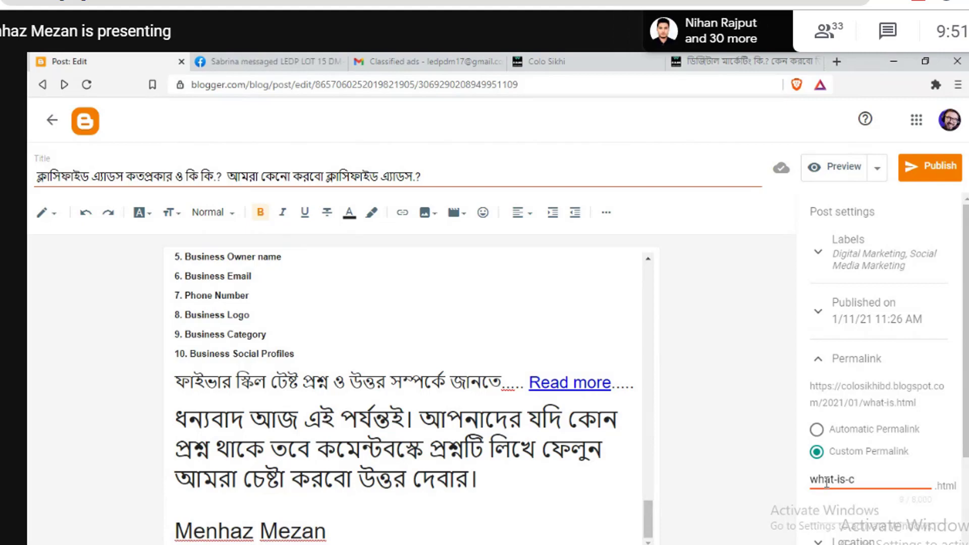
pyautogui.write('lassi')
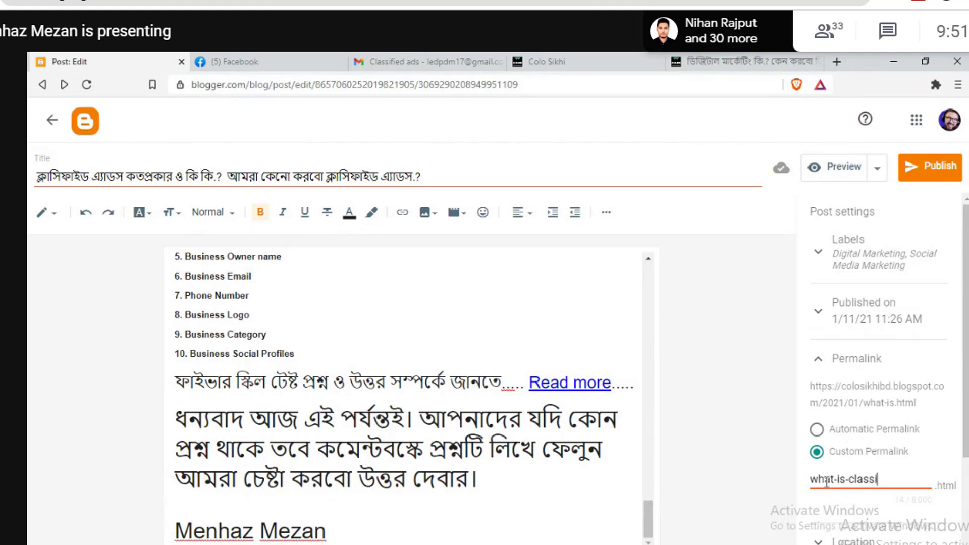
pyautogui.write('fied')
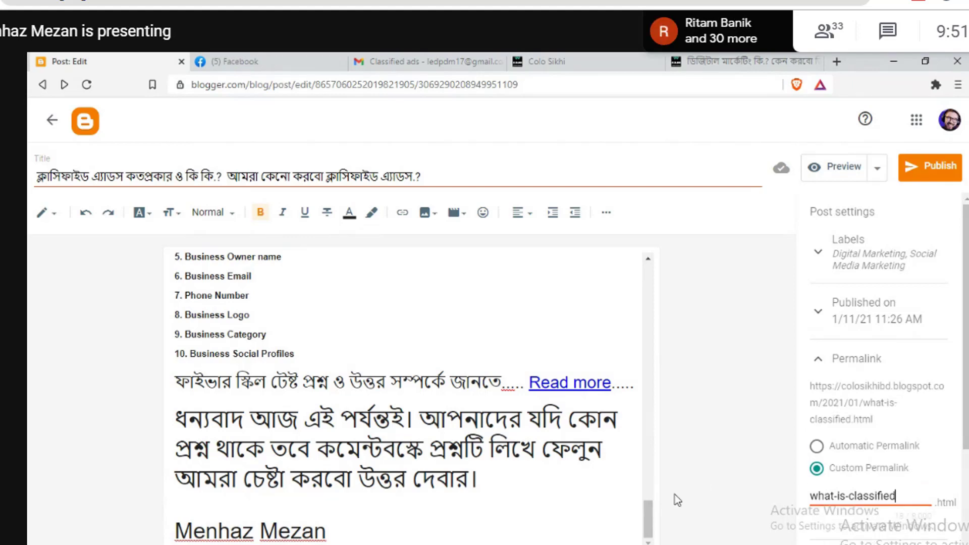
pyautogui.moveTo(649, 525); pyautogui.dragTo(634, 350)
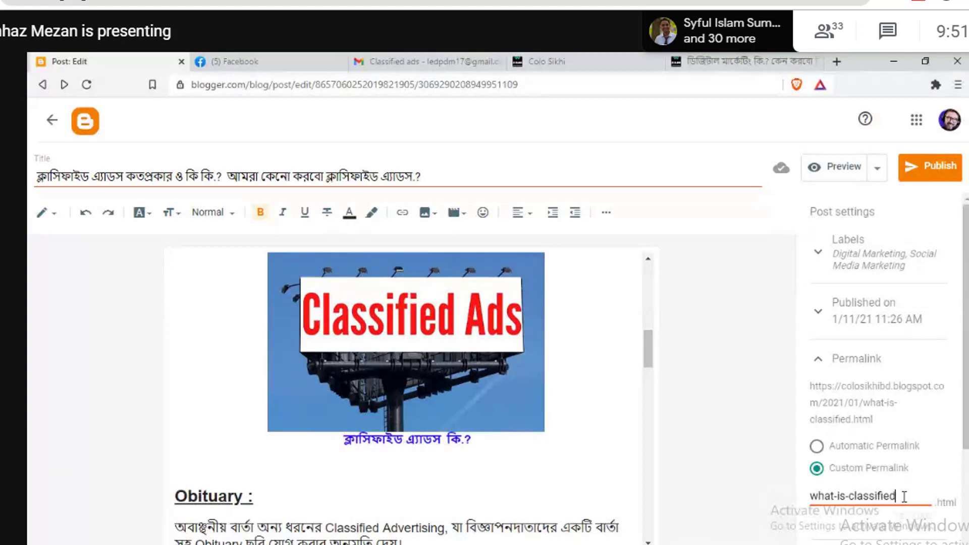
pyautogui.write('_')
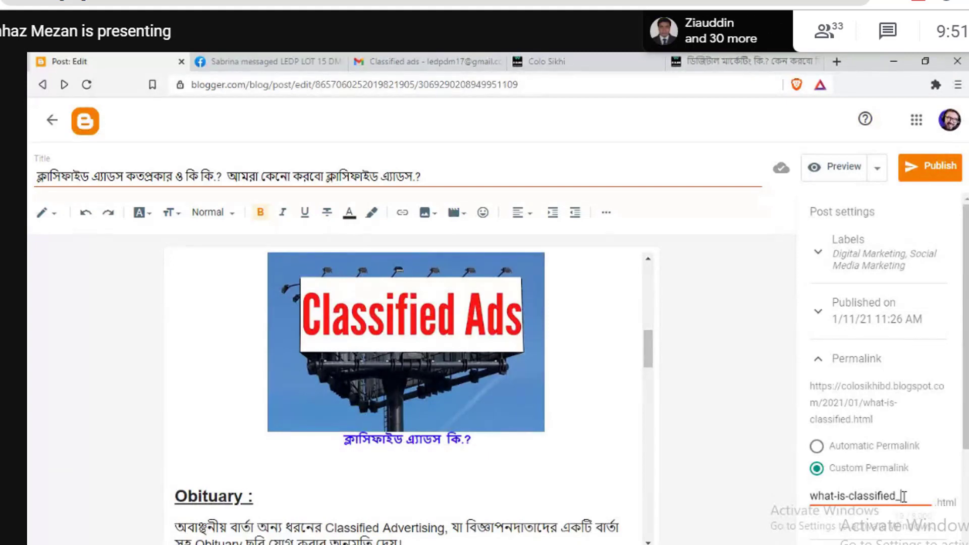
pyautogui.press('BackSpace')
pyautogui.write('-A')
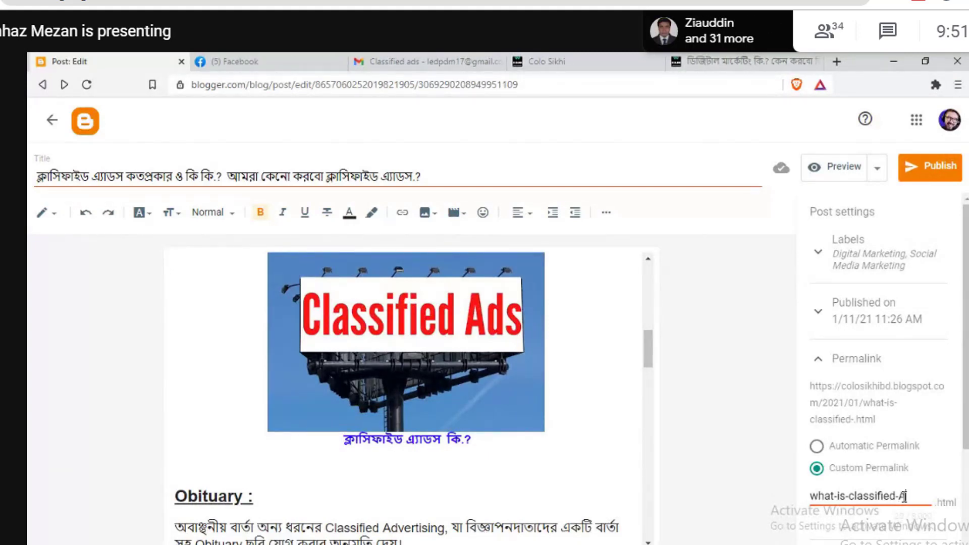
pyautogui.write('ds')
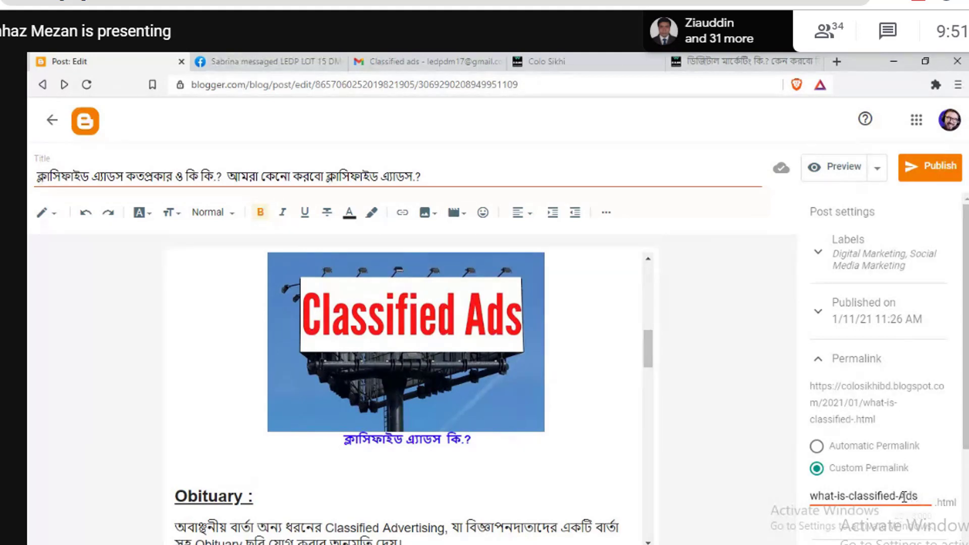
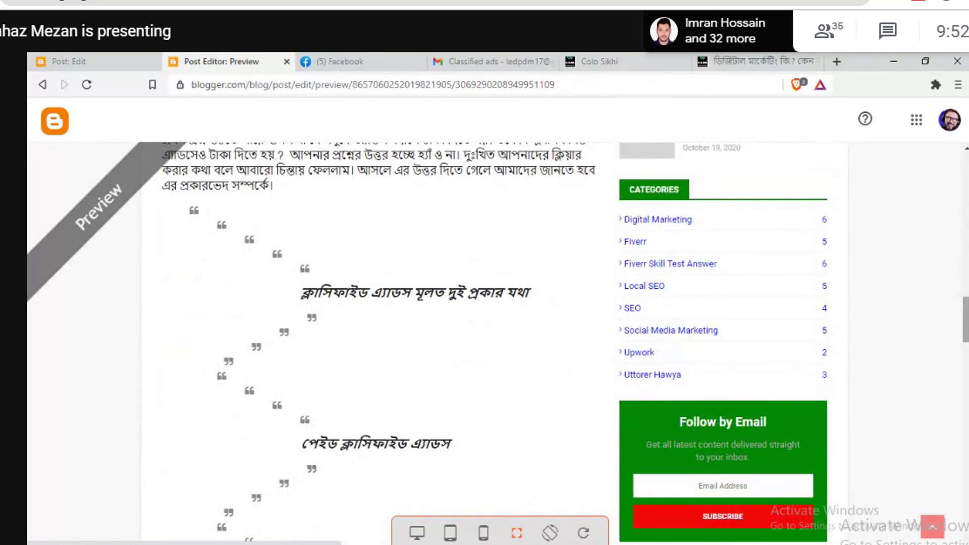
# Step: Examine how the indented lines on ad types and the rest of the post render in the preview, and return to the editor
pyautogui.scroll(-5, 368, 328)
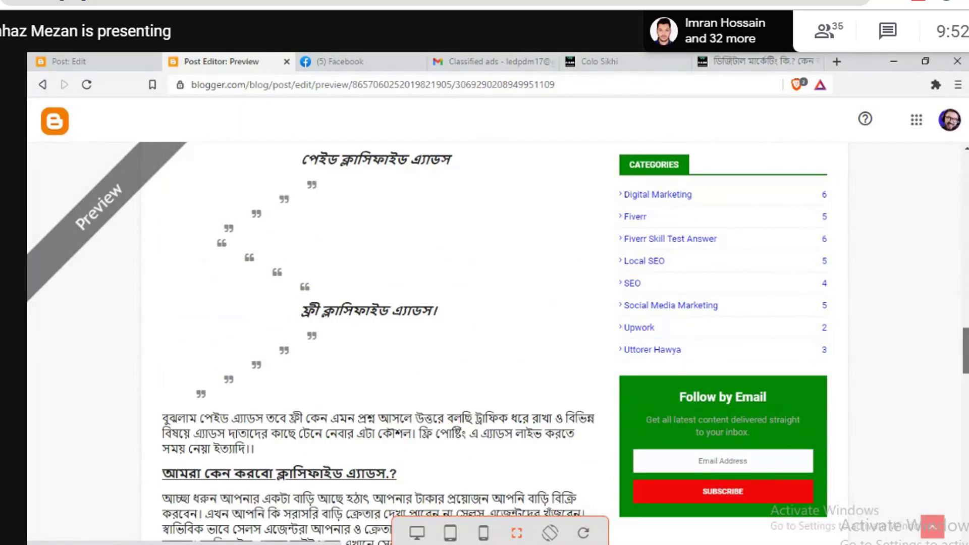
pyautogui.scroll(-5, 379, 328)
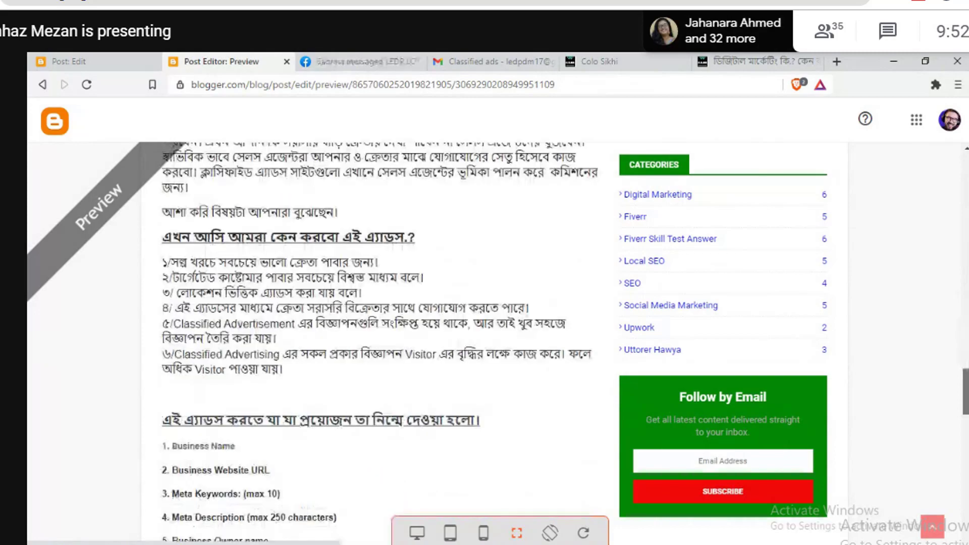
pyautogui.scroll(-8, 378, 328)
pyautogui.moveTo(964, 451); pyautogui.dragTo(962, 162)
pyautogui.hotkey('ctrl', 'shift', 'Tab')
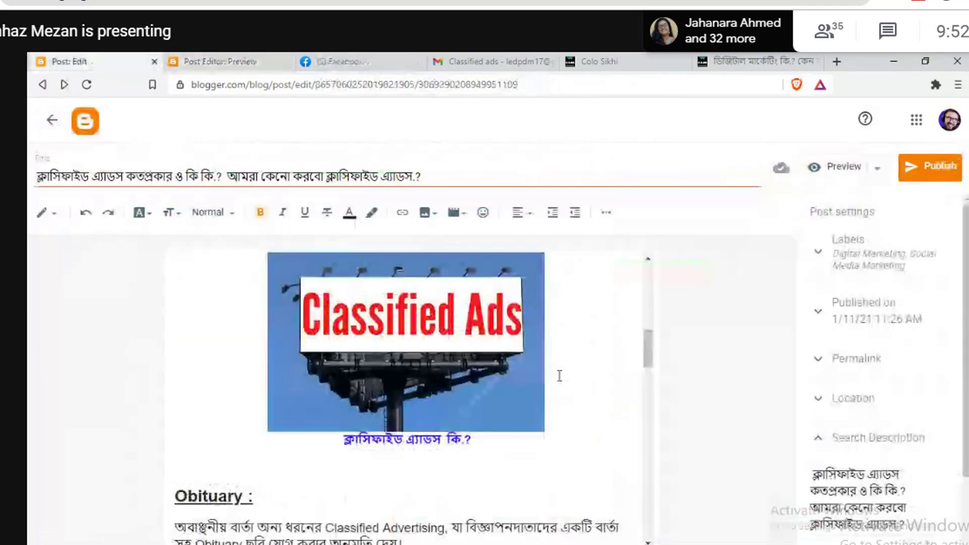
# Step: Remove the bold formatting from the three indented lines naming the paid and free types of classified ads
pyautogui.scroll(-1, 878, 353)
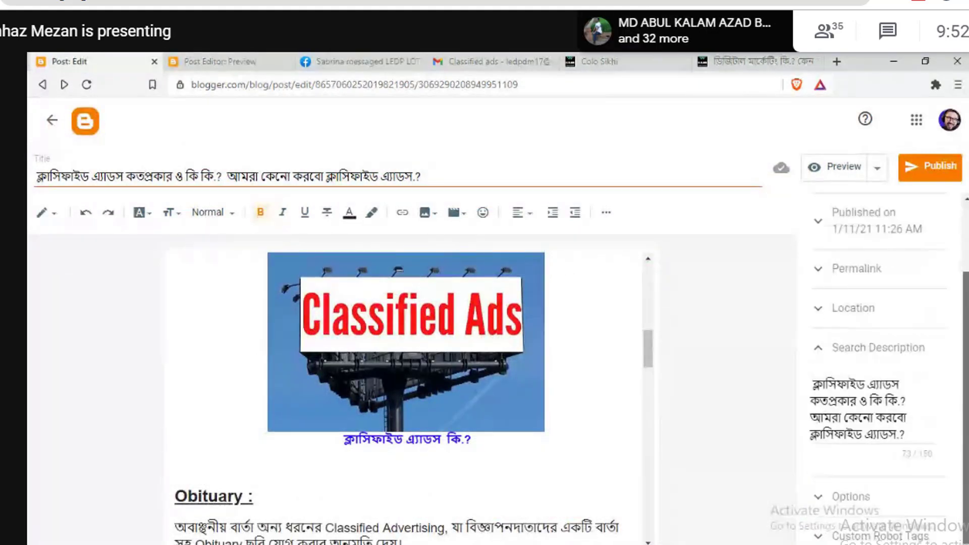
pyautogui.moveTo(649, 346); pyautogui.dragTo(664, 416)
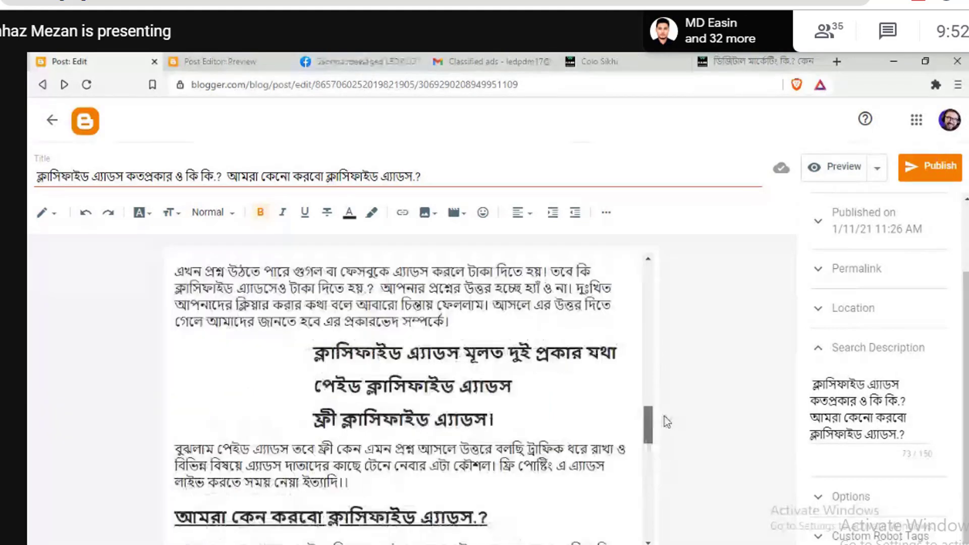
pyautogui.scroll(-1, 664, 416)
pyautogui.moveTo(494, 387); pyautogui.dragTo(328, 325)
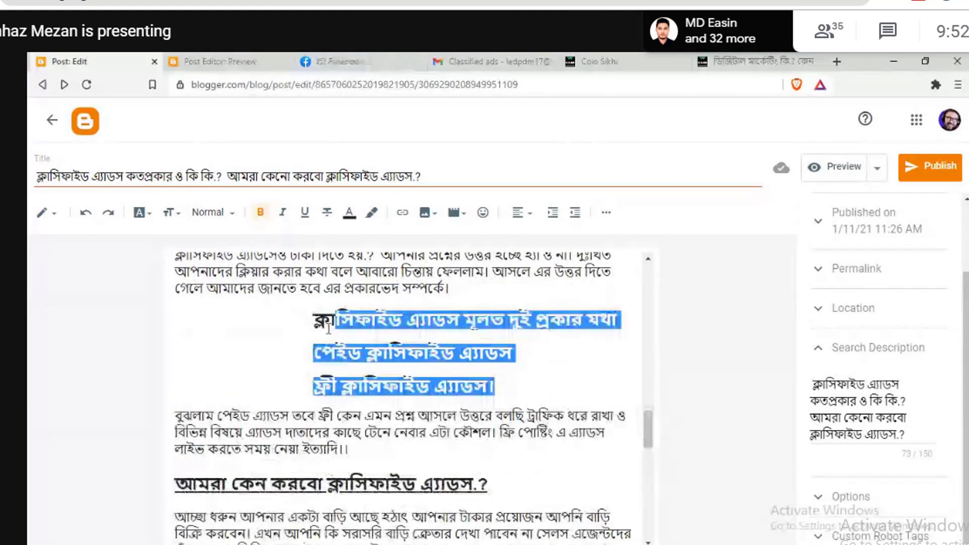
pyautogui.click(261, 214)
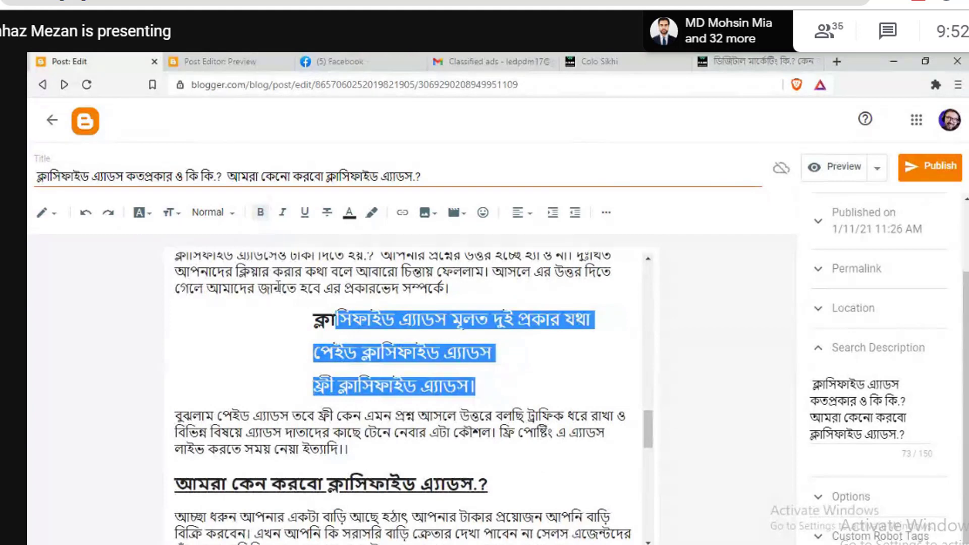
pyautogui.moveTo(311, 317); pyautogui.dragTo(486, 388)
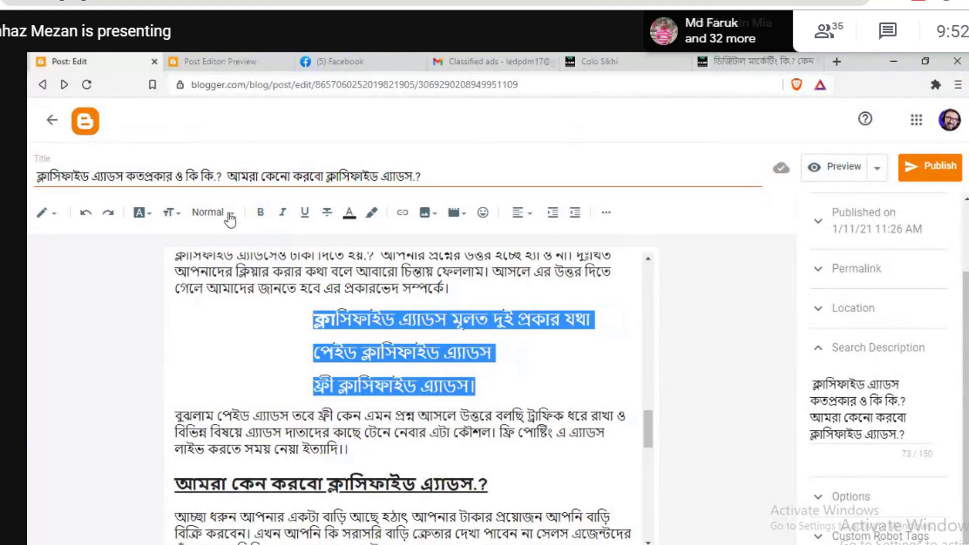
pyautogui.click(263, 214)
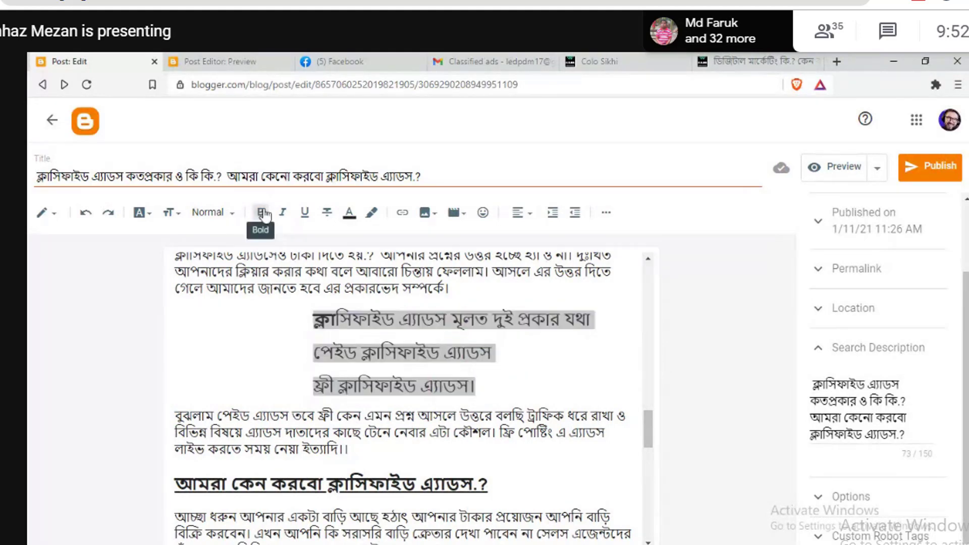
# Step: Justify the three indented lines on ad types and check the post again in the preview
pyautogui.click(517, 216)
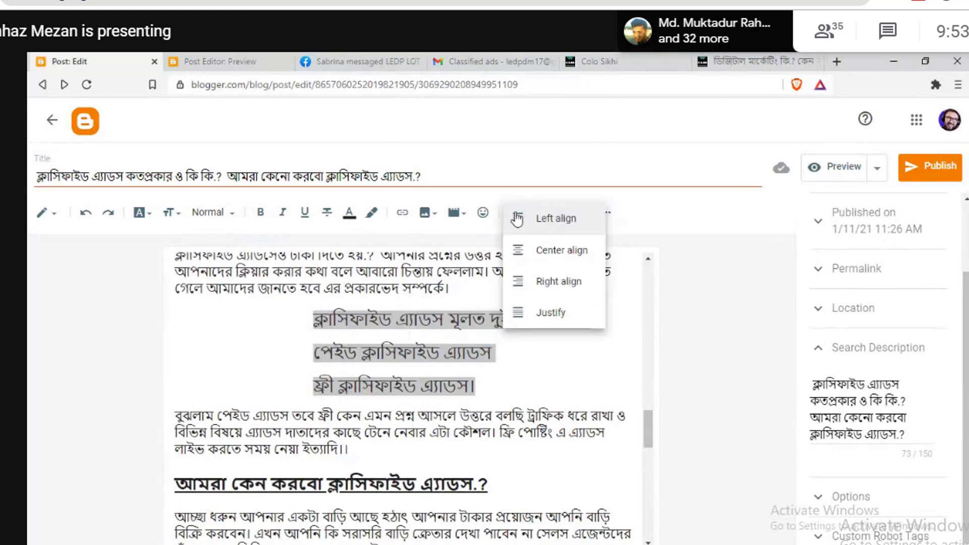
pyautogui.click(554, 222)
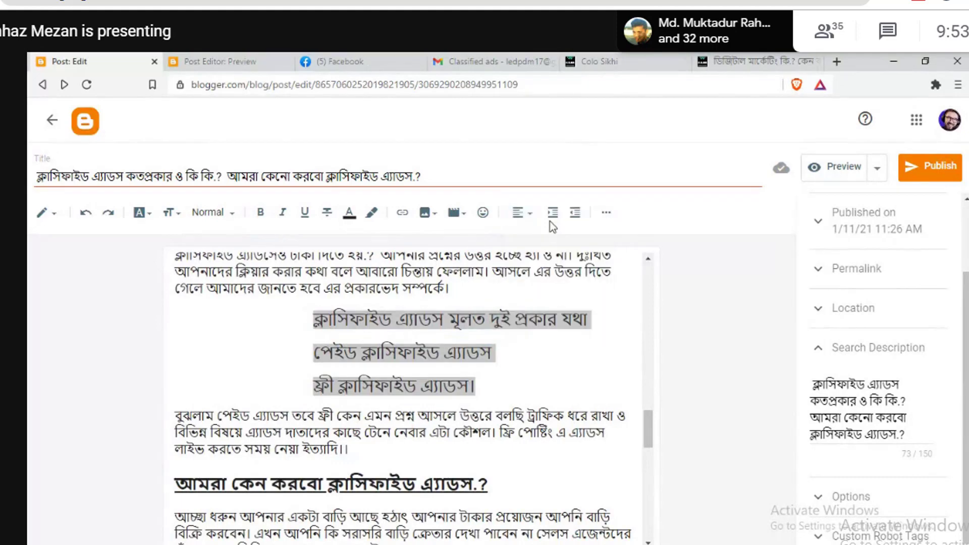
pyautogui.click(525, 215)
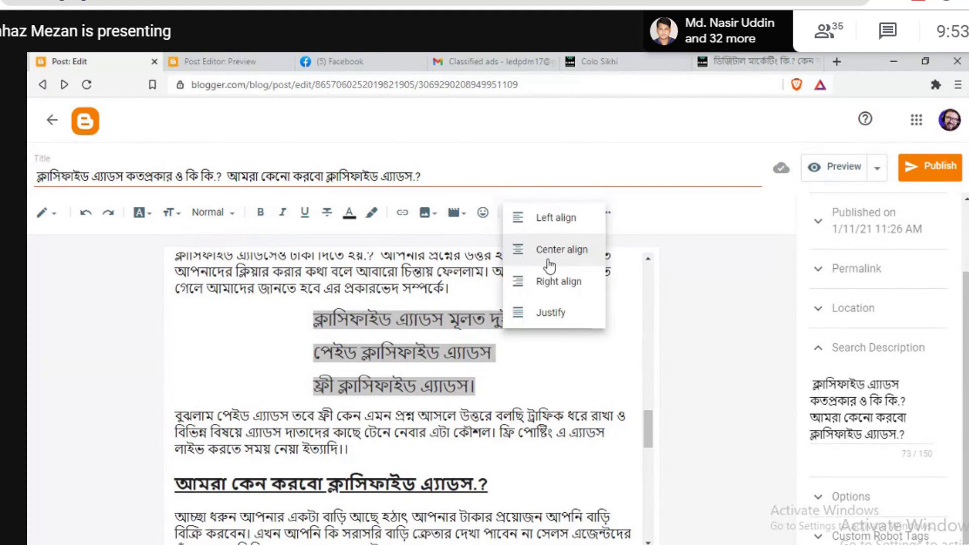
pyautogui.click(554, 315)
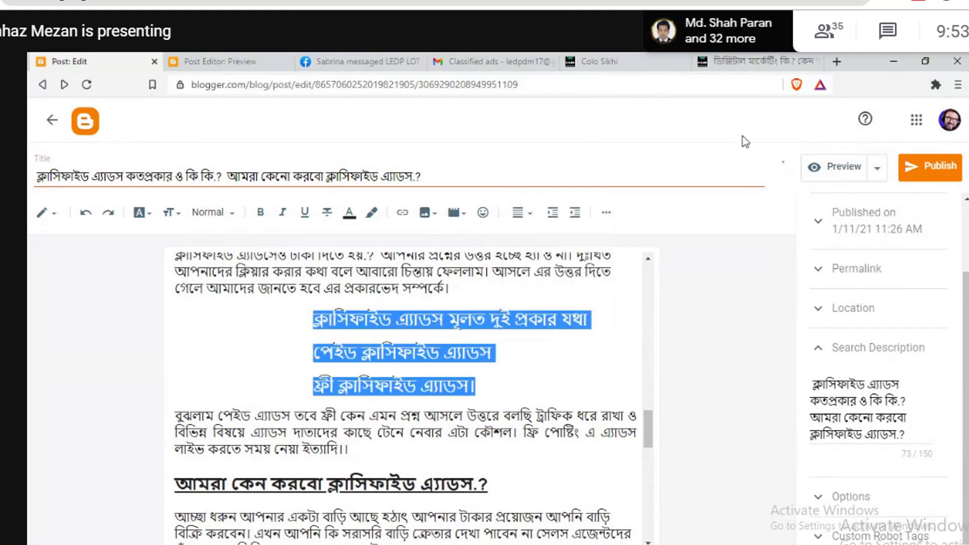
pyautogui.click(850, 165)
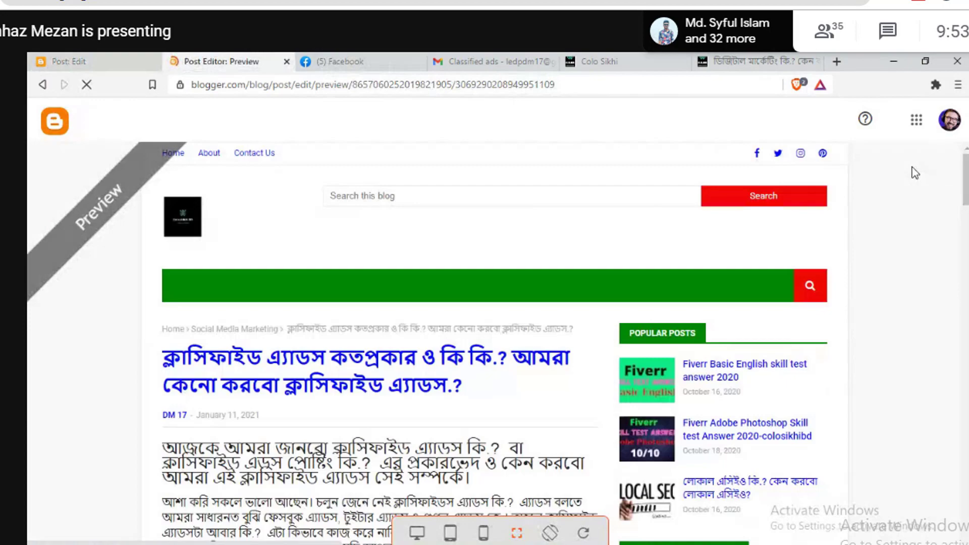
pyautogui.scroll(-7, 485, 343)
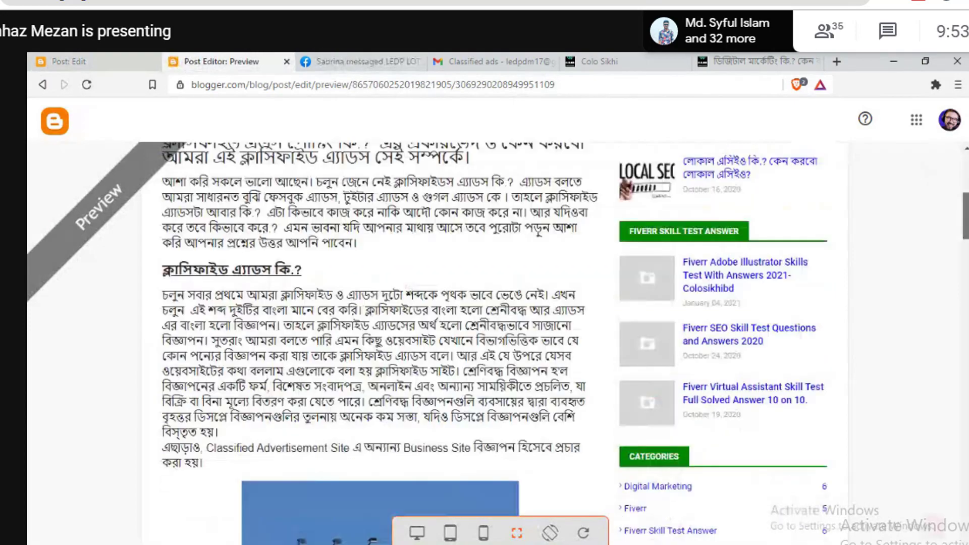
pyautogui.scroll(4, 249, 144)
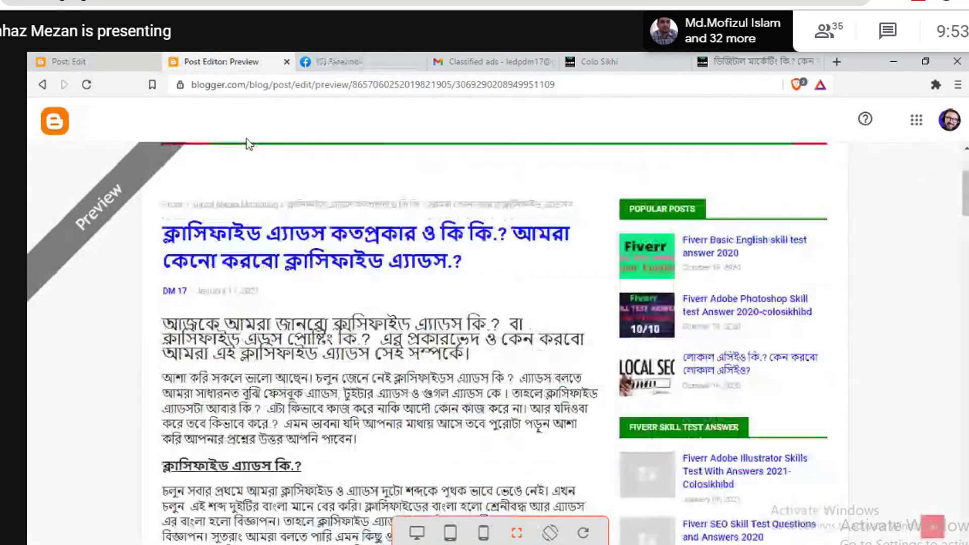
pyautogui.click(95, 60)
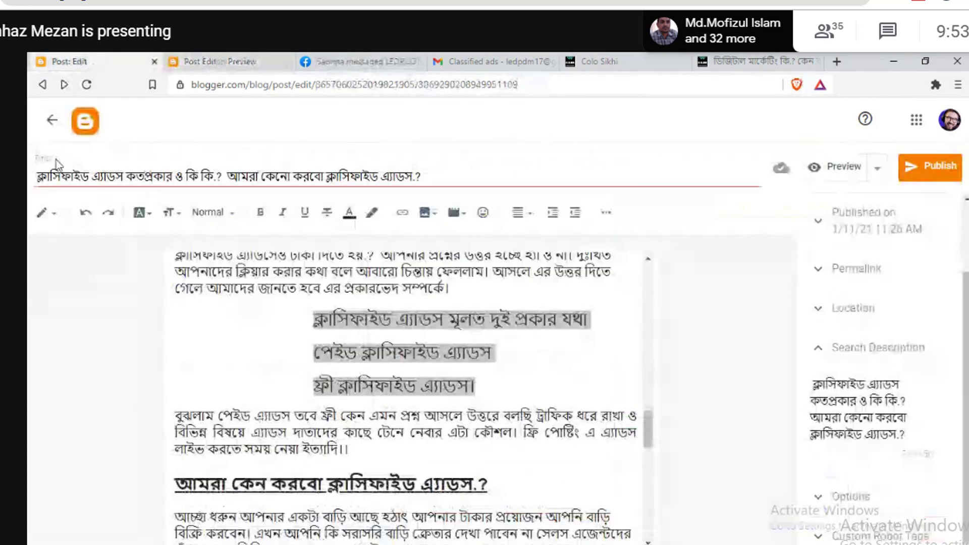
# Step: Remove the indentation from the three lines naming the paid and free types of classified ads
pyautogui.click(311, 319)
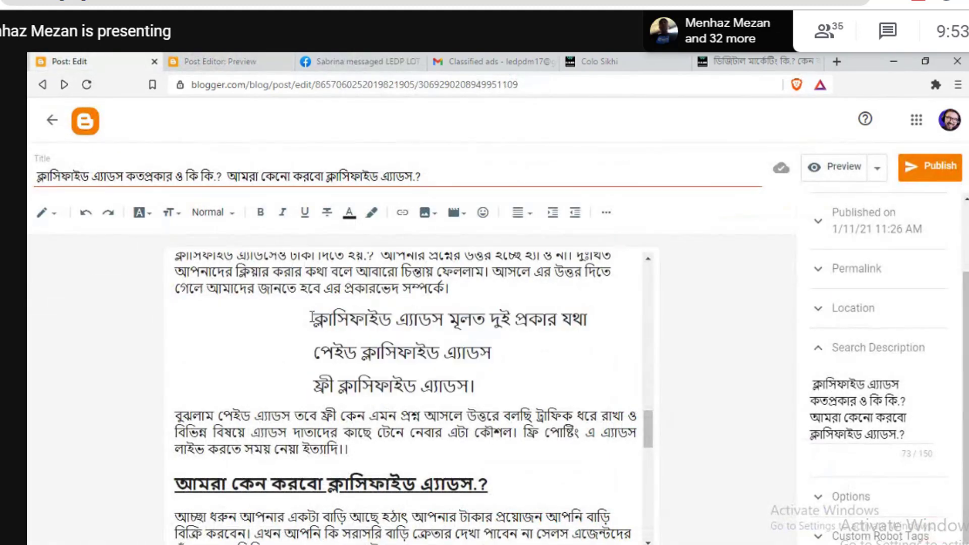
pyautogui.press('BackSpace')
pyautogui.press('Return')
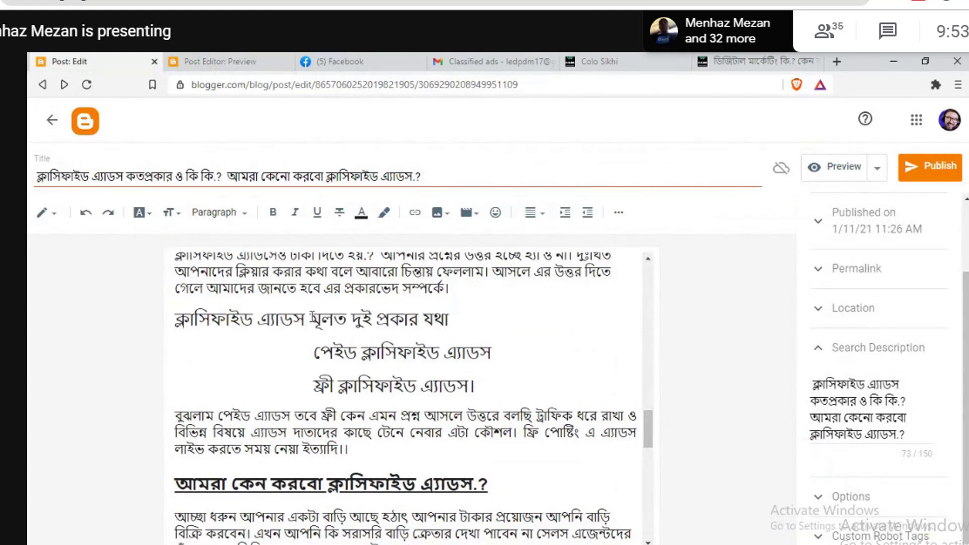
pyautogui.click(314, 353)
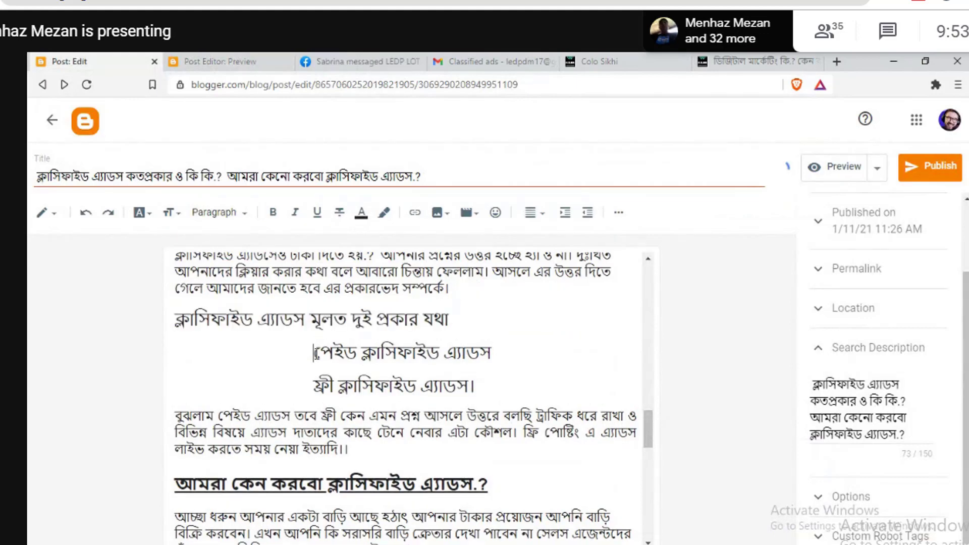
pyautogui.press('BackSpace')
pyautogui.press('Return')
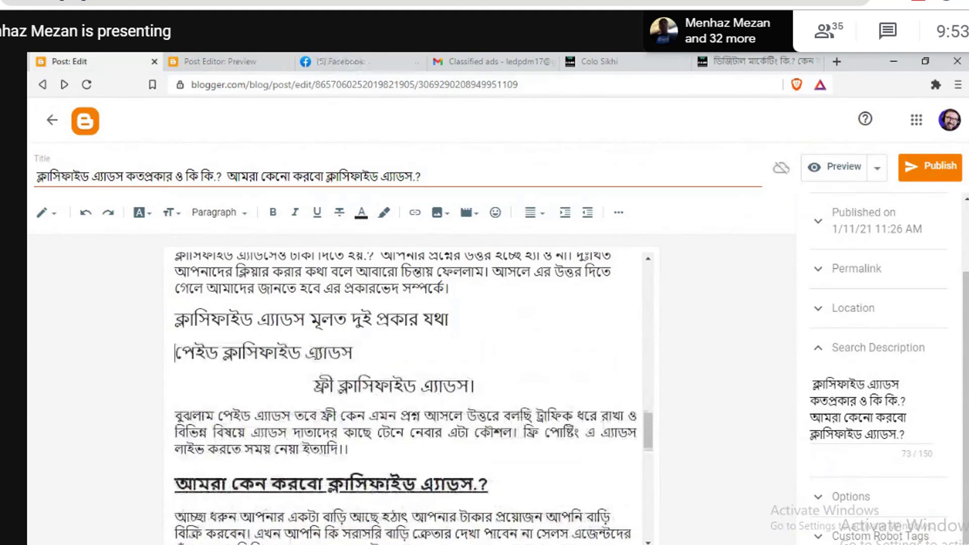
pyautogui.click(314, 386)
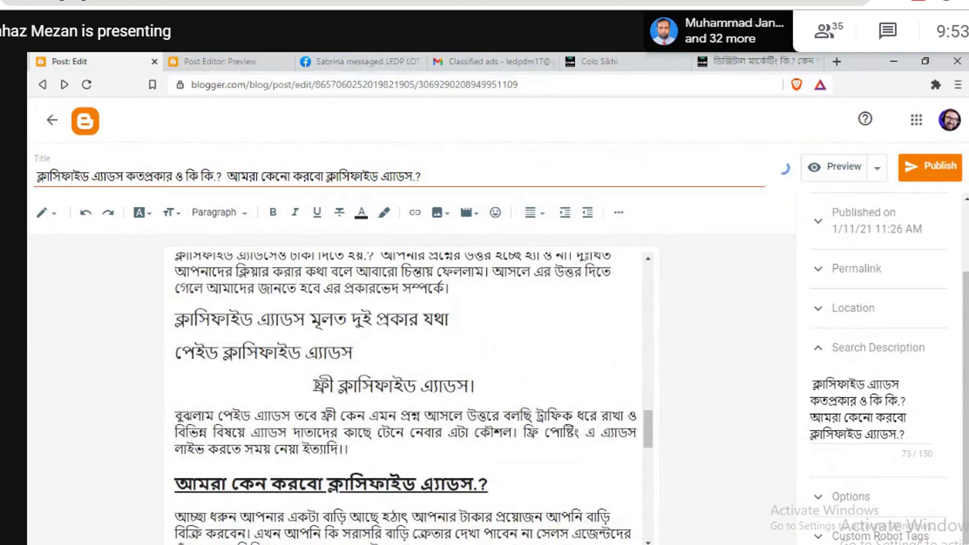
pyautogui.press('BackSpace')
pyautogui.press('Return')
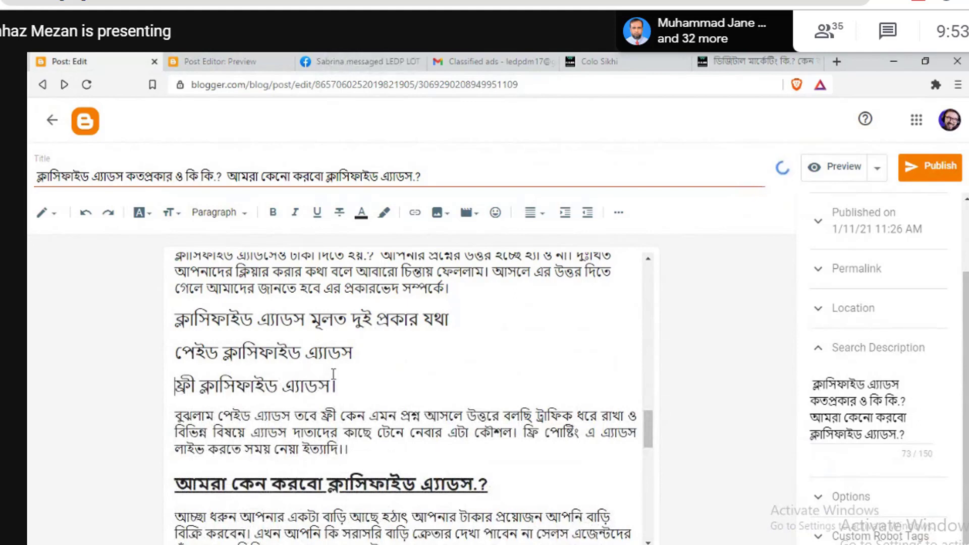
# Step: Make the three lines on ad types bold, check the post in the preview and return to the editor
pyautogui.moveTo(337, 386); pyautogui.dragTo(171, 334)
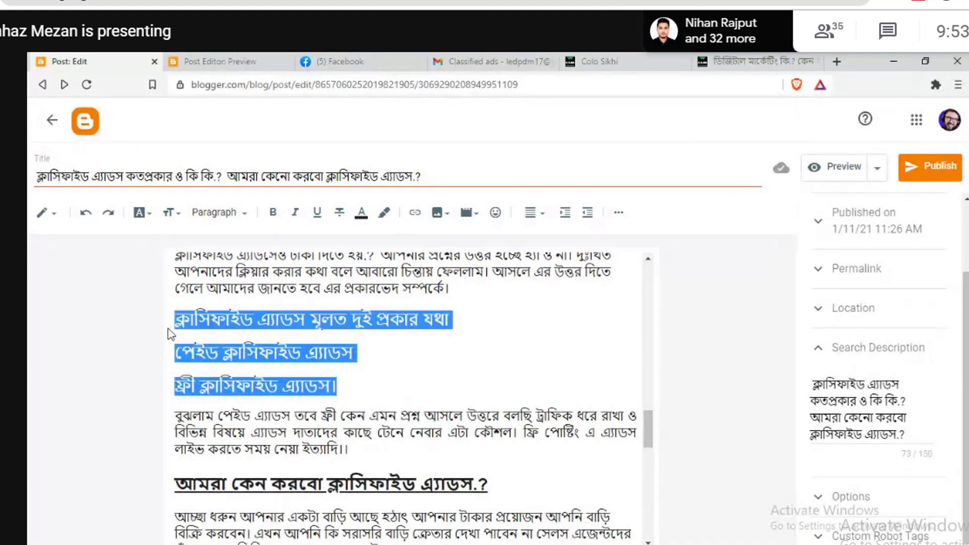
pyautogui.click(273, 216)
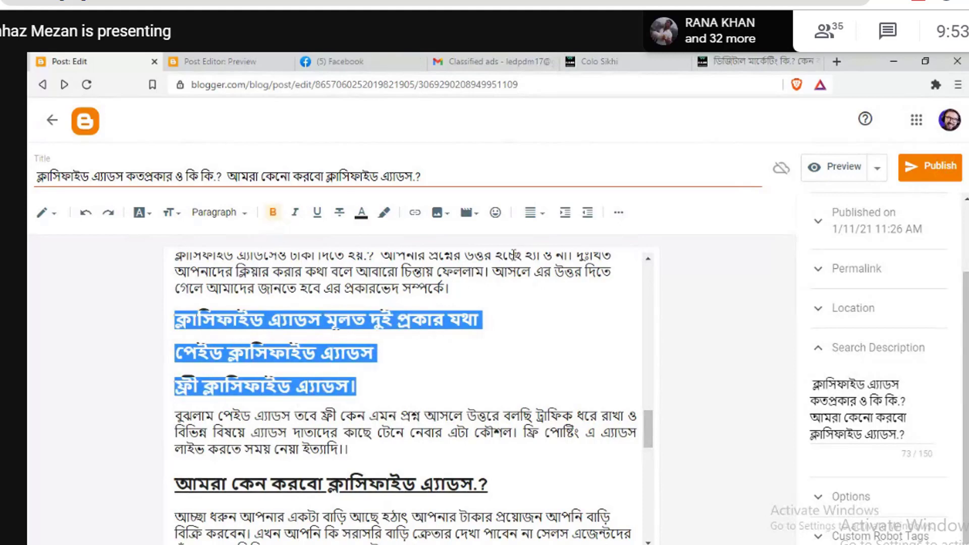
pyautogui.click(832, 168)
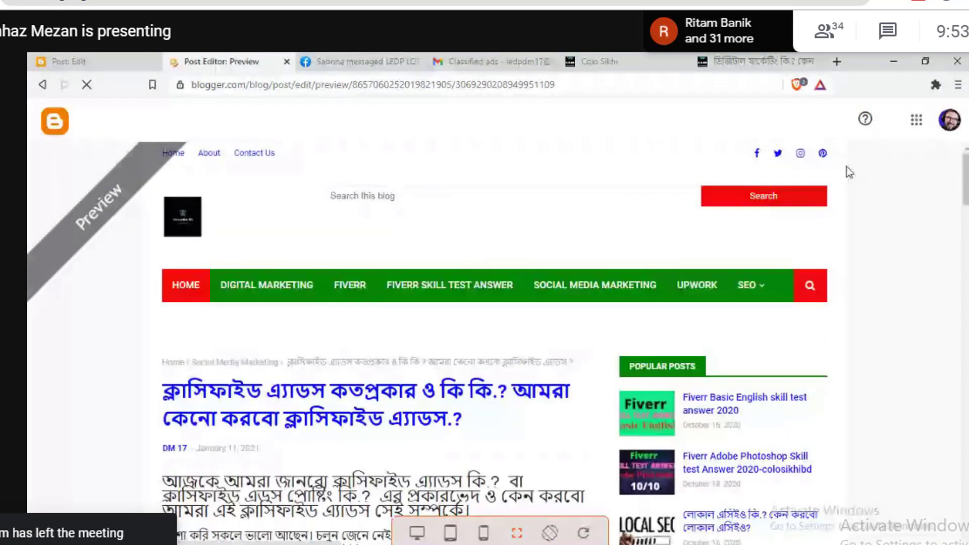
pyautogui.scroll(-7, 846, 166)
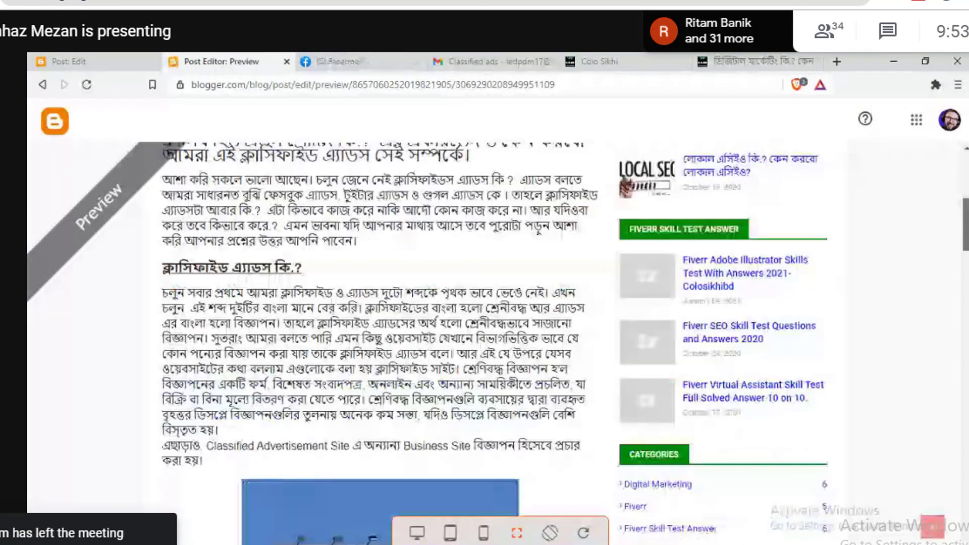
pyautogui.scroll(-12, 378, 328)
pyautogui.scroll(6, 378, 328)
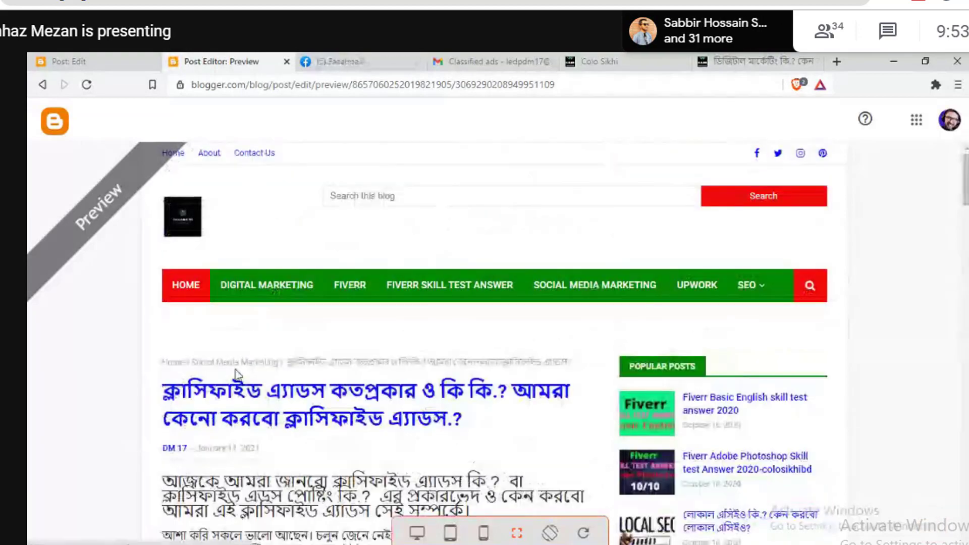
pyautogui.click(83, 55)
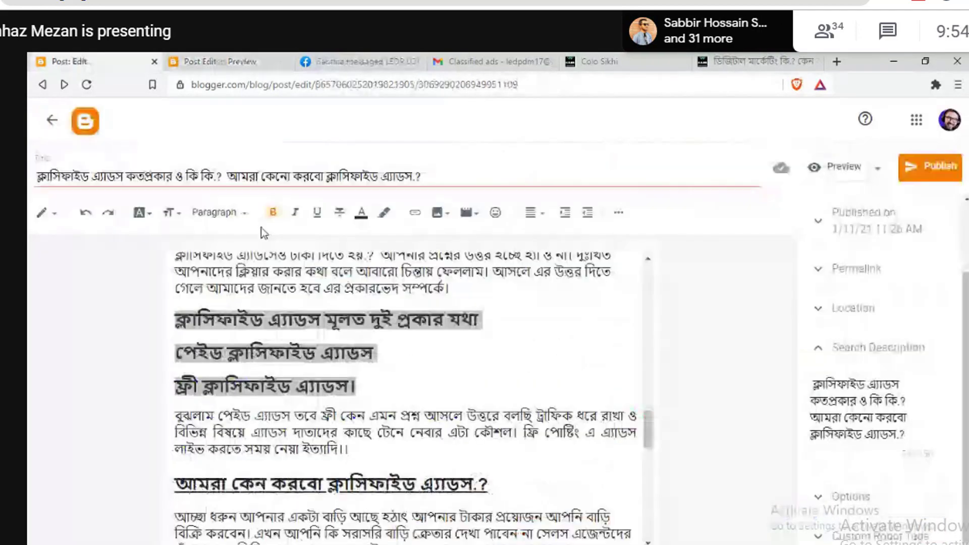
# Step: Set the font size of the opening major-heading paragraph of the post to Large
pyautogui.moveTo(650, 426); pyautogui.dragTo(649, 270)
pyautogui.moveTo(277, 358); pyautogui.dragTo(174, 270)
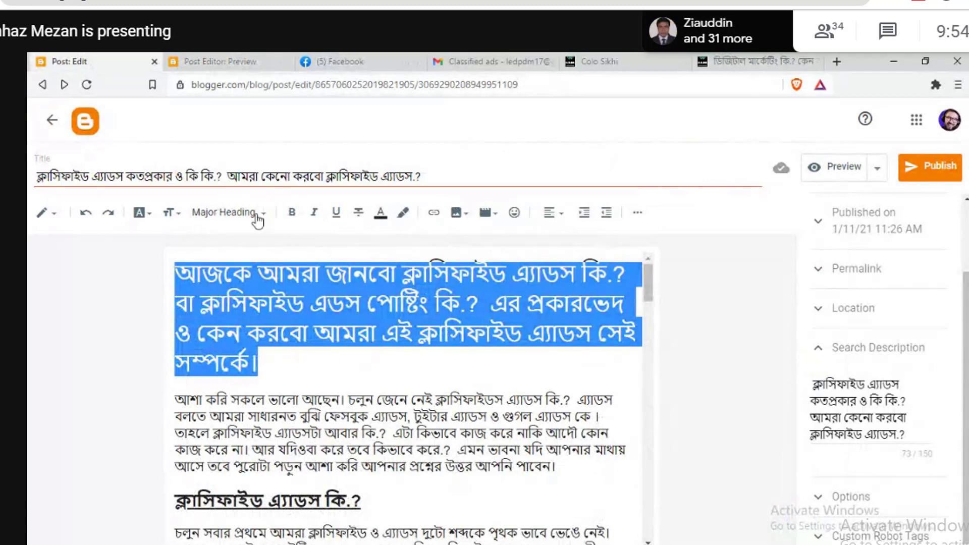
pyautogui.click(152, 220)
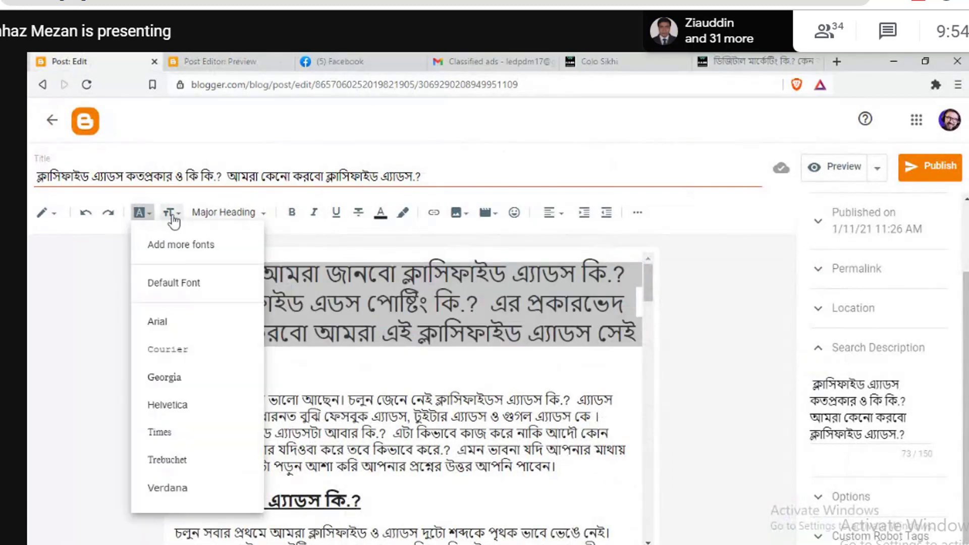
pyautogui.press('Escape')
pyautogui.click(170, 212)
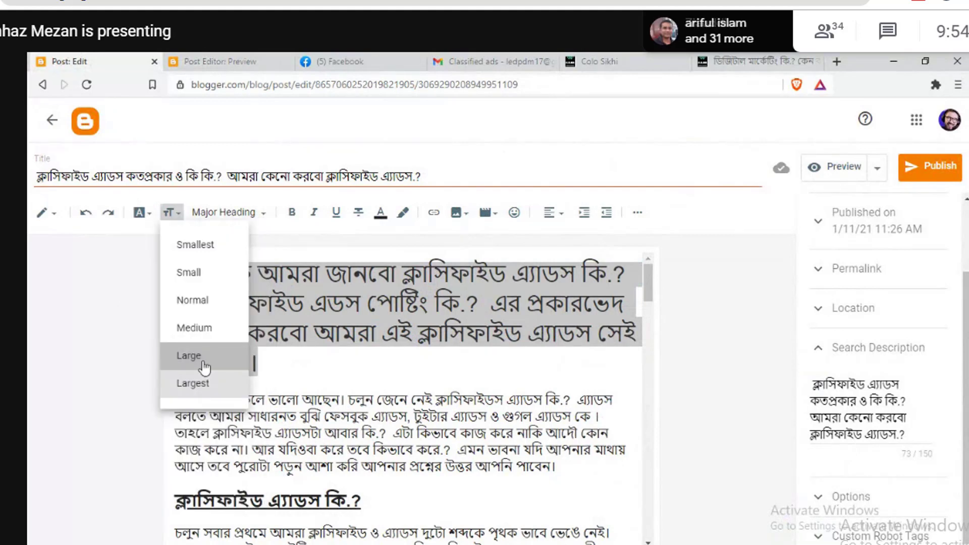
pyautogui.click(204, 367)
pyautogui.click(477, 347)
# Step: Examine the opening paragraph and the rest of the post in the preview, and return to the editor
pyautogui.click(836, 174)
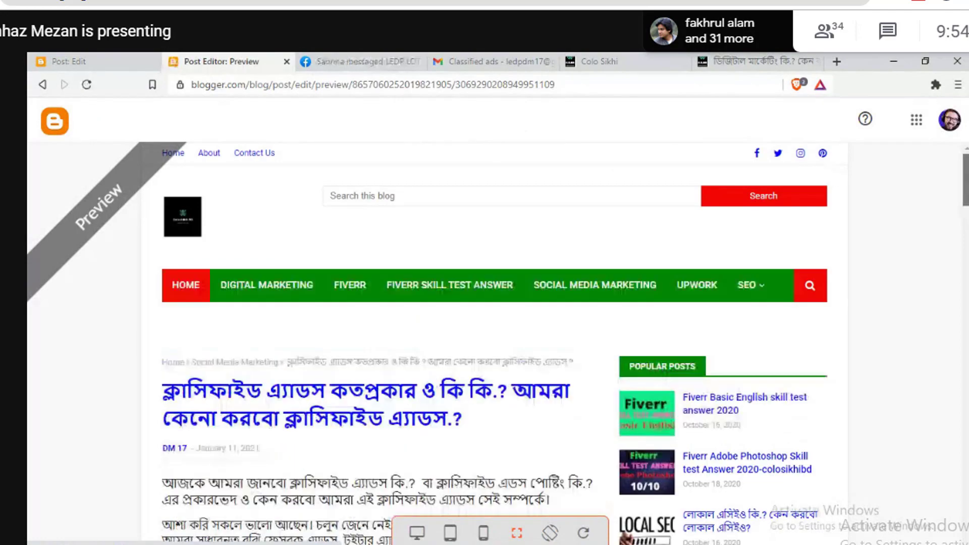
pyautogui.scroll(-6, 378, 328)
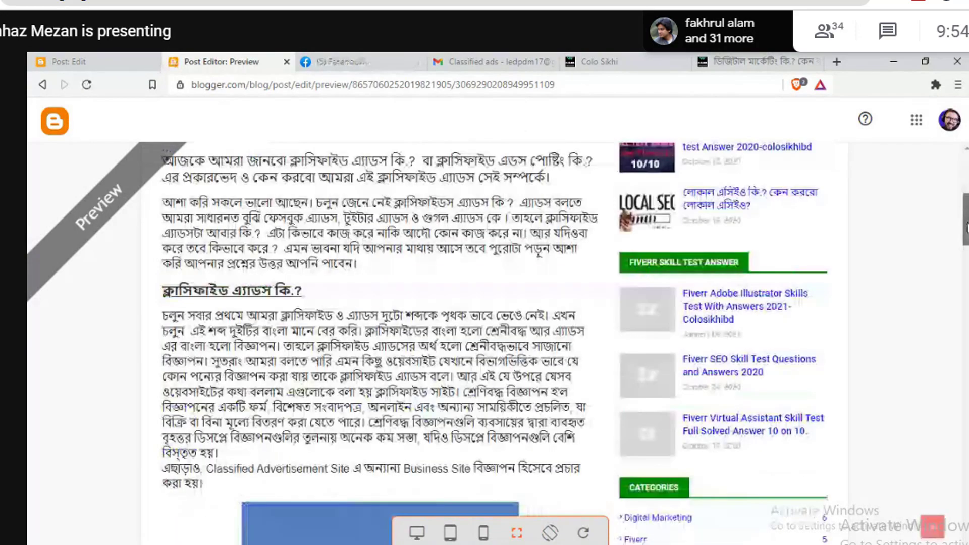
pyautogui.scroll(-10, 379, 328)
pyautogui.scroll(-7, 378, 328)
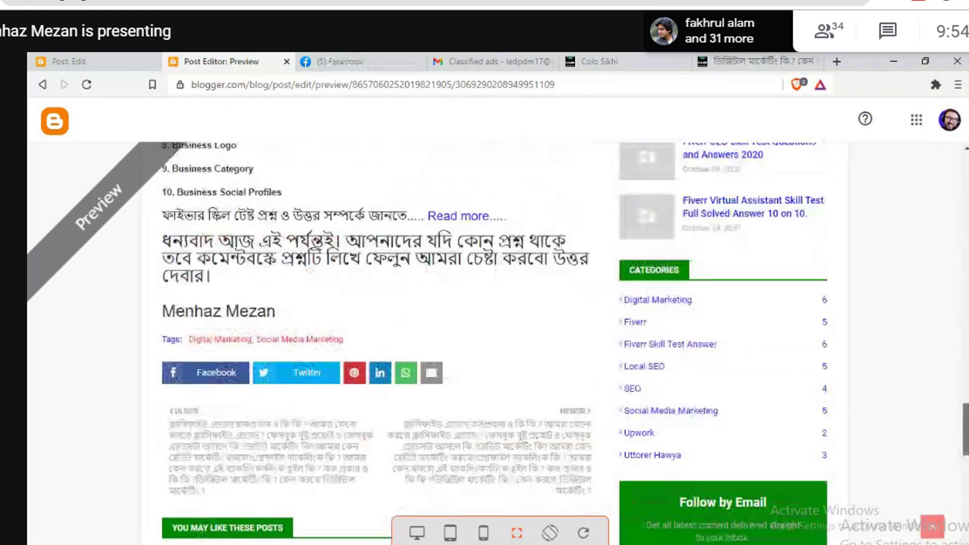
pyautogui.scroll(4, 378, 328)
pyautogui.scroll(3, 948, 251)
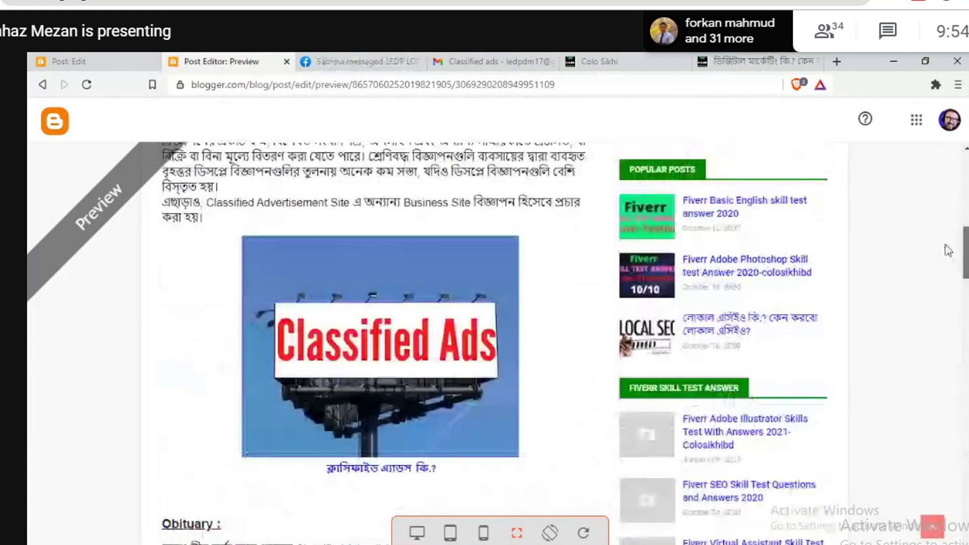
pyautogui.scroll(4, 948, 251)
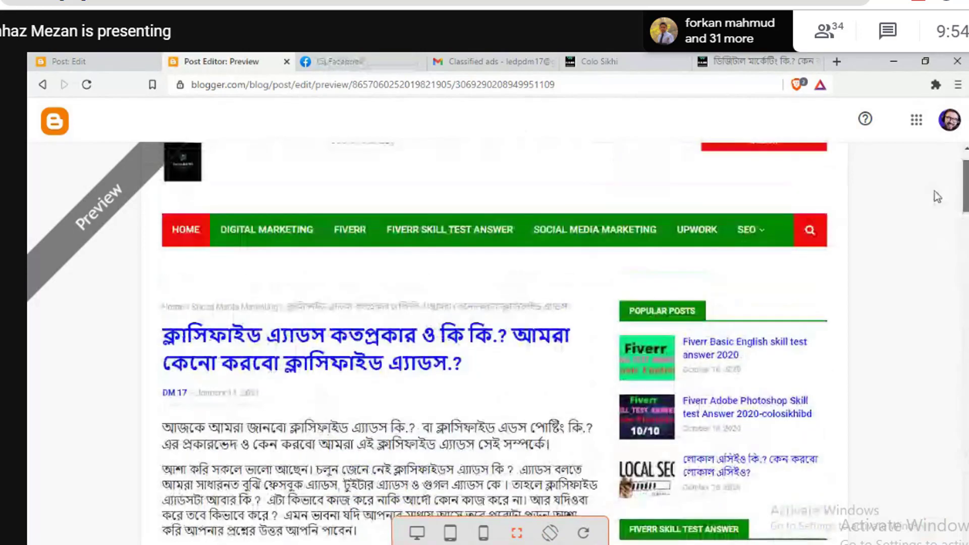
pyautogui.scroll(-1, 937, 196)
pyautogui.scroll(3, 934, 194)
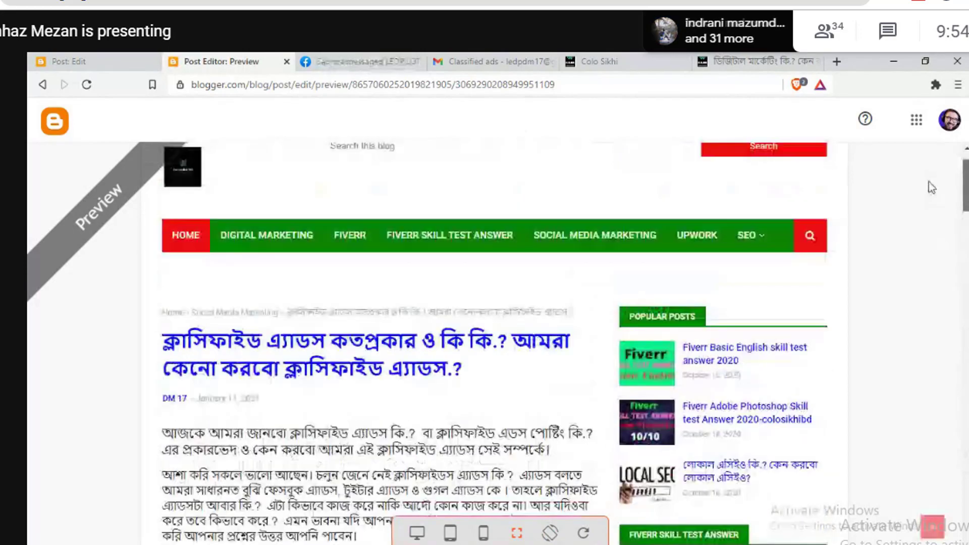
pyautogui.hotkey('ctrl', 'shift', 'Tab')
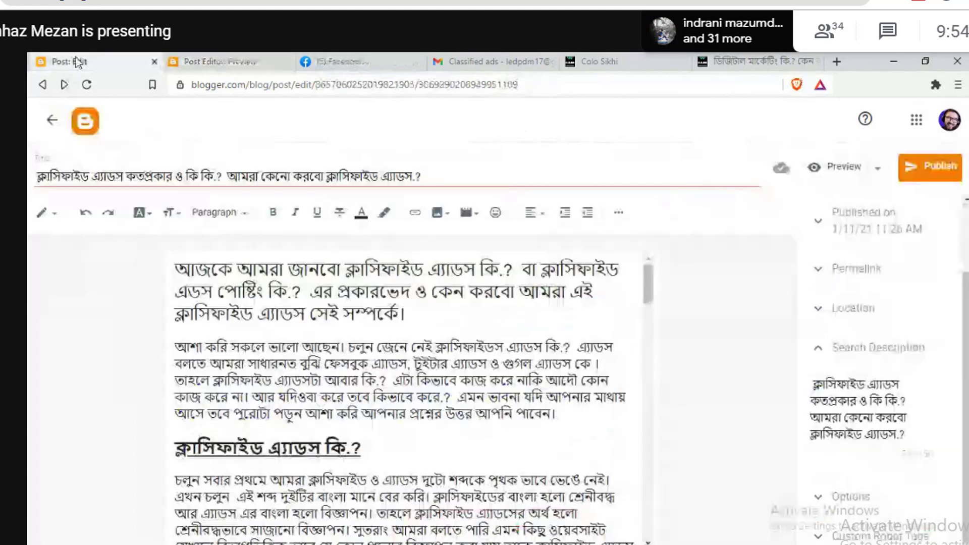
# Step: Split the opening paragraph before "বা ক্লাসিফাইড এডস পোষ্টিং কি.?" and set its first line to the Largest font size
pyautogui.click(523, 271)
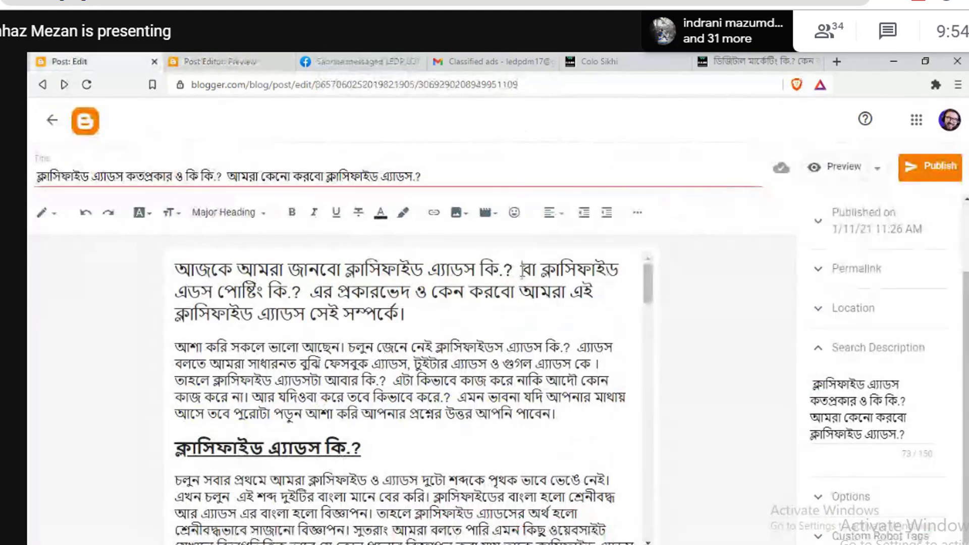
pyautogui.press('Return')
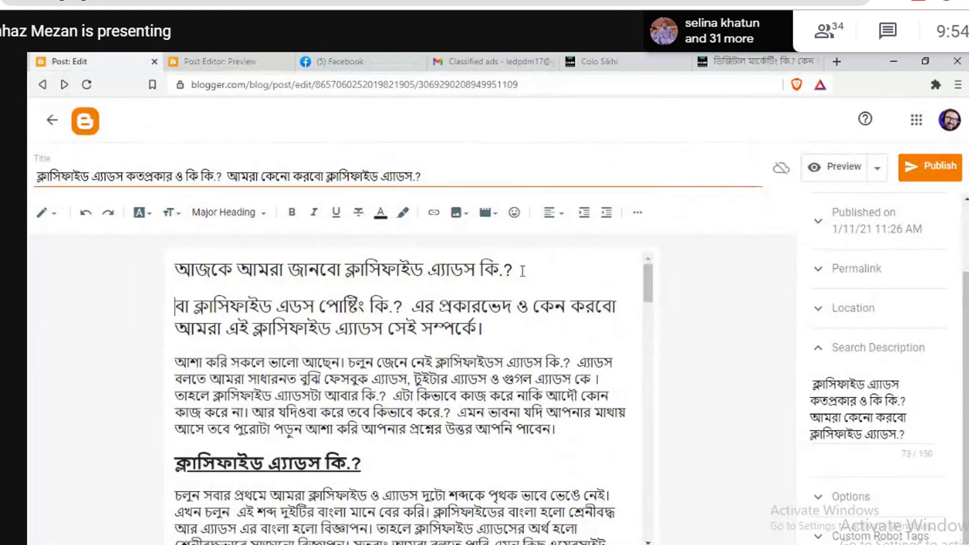
pyautogui.moveTo(523, 271); pyautogui.dragTo(173, 271)
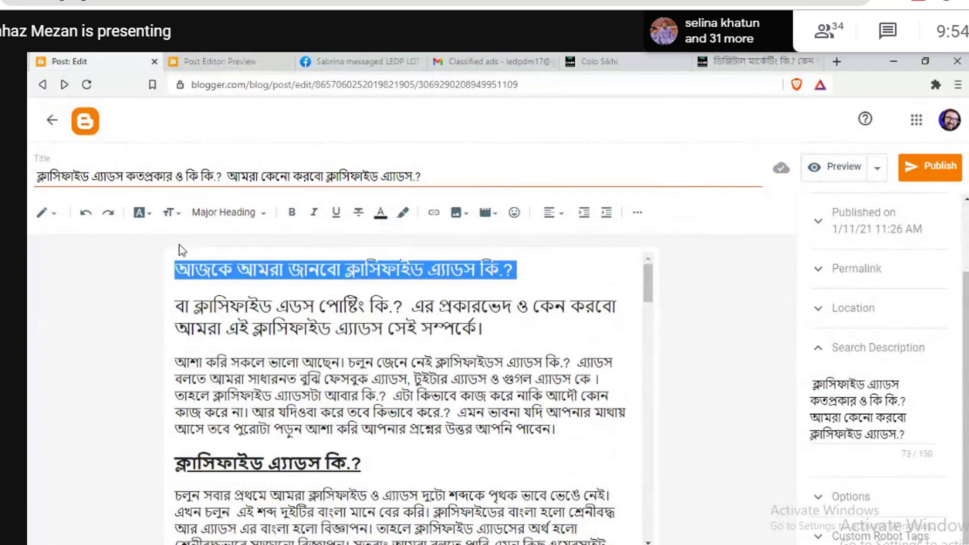
pyautogui.click(175, 214)
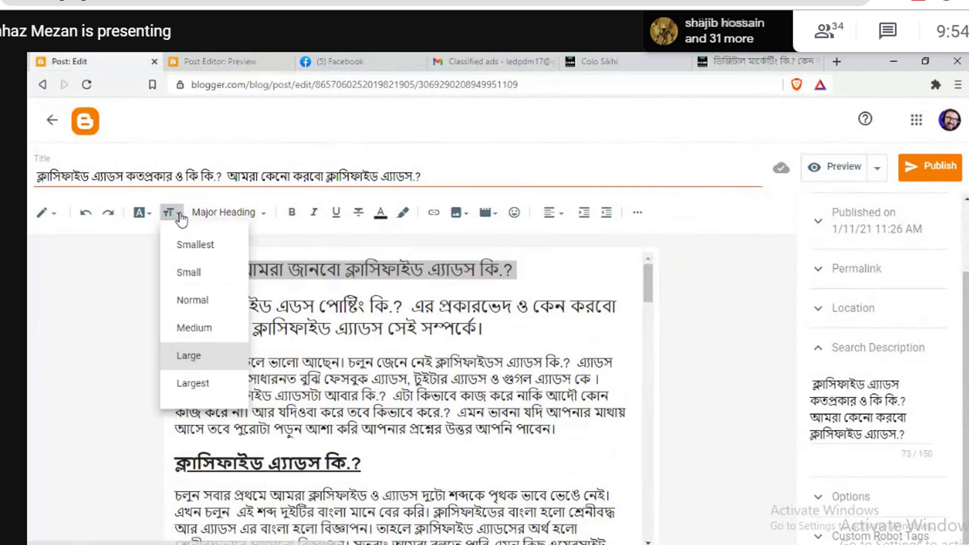
pyautogui.click(192, 383)
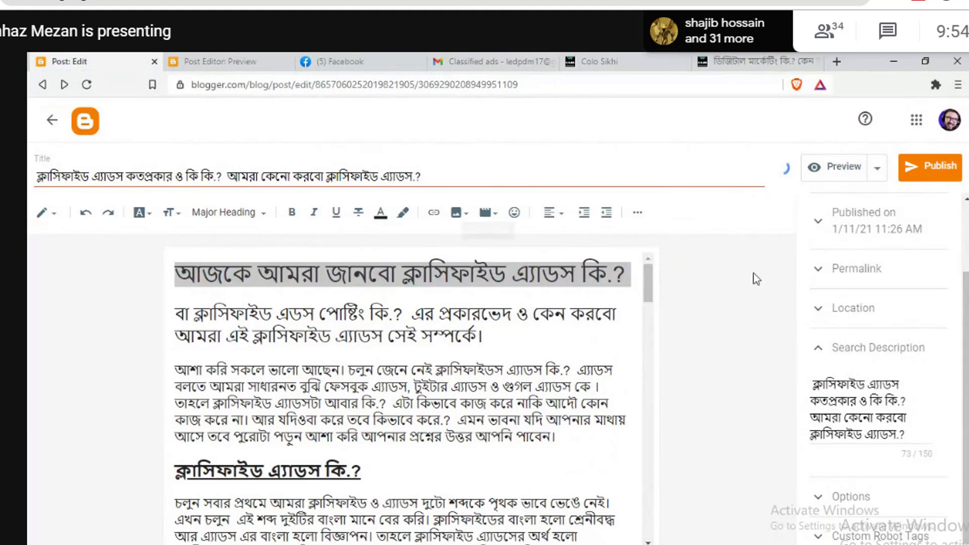
# Step: Check the enlarged opening line in the preview, make it bold in the editor and preview the post again
pyautogui.click(844, 168)
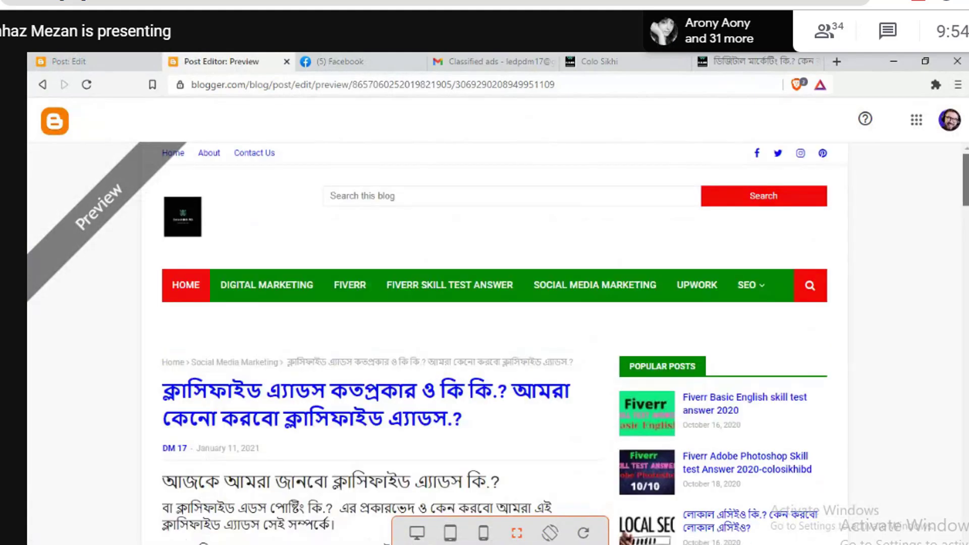
pyautogui.scroll(-5, 846, 174)
pyautogui.scroll(6, 952, 150)
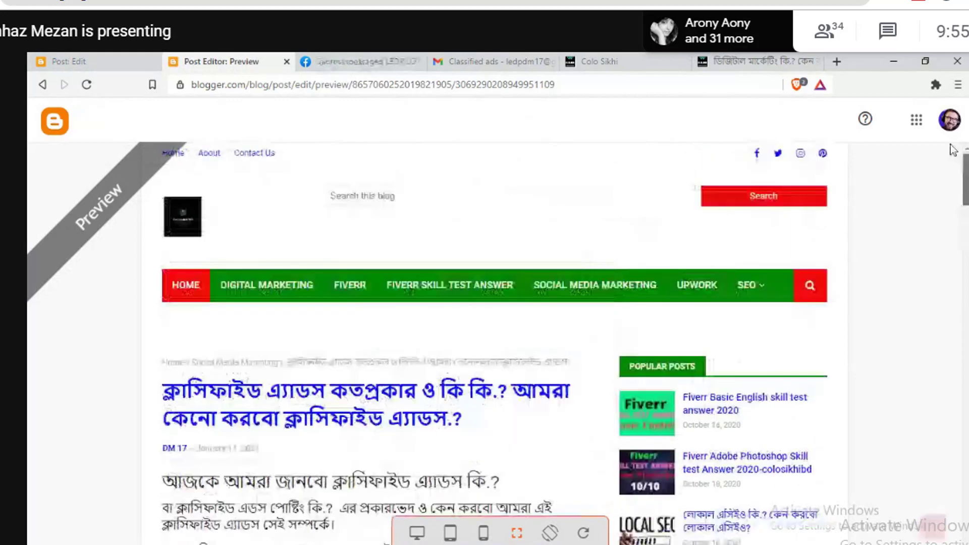
pyautogui.click(86, 57)
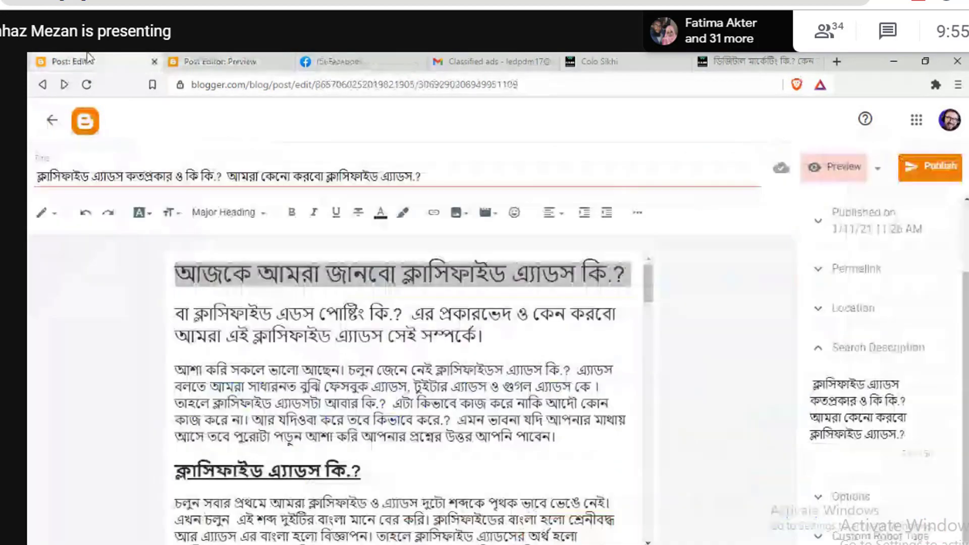
pyautogui.click(292, 213)
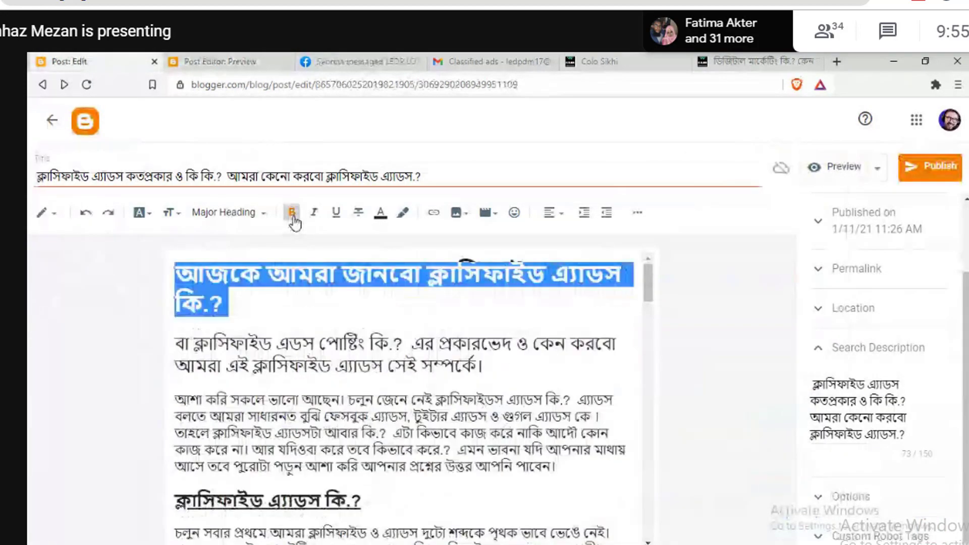
pyautogui.click(840, 168)
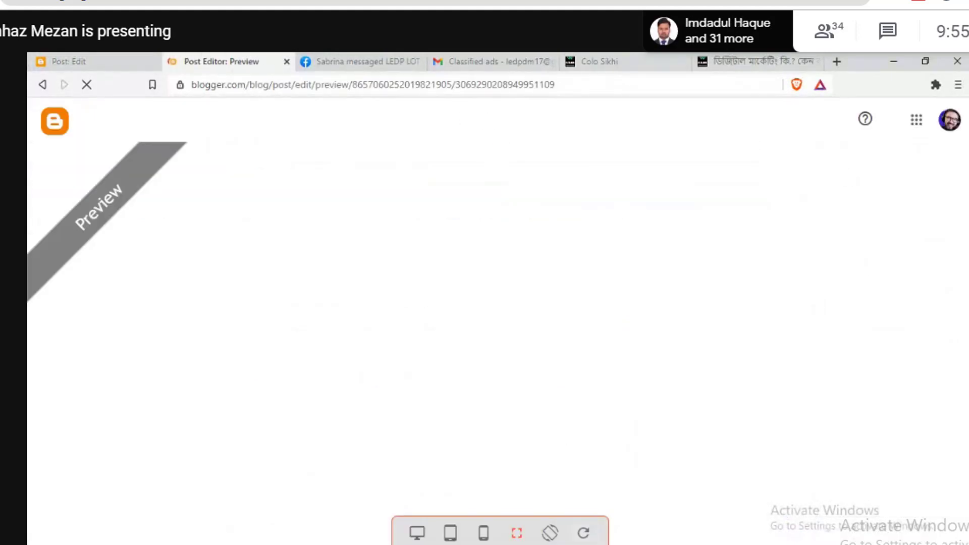
# Step: Switch to Fiverr in the Chrome window, mark the unread inbox message as read and open that conversation
pyautogui.moveTo(553, 544)
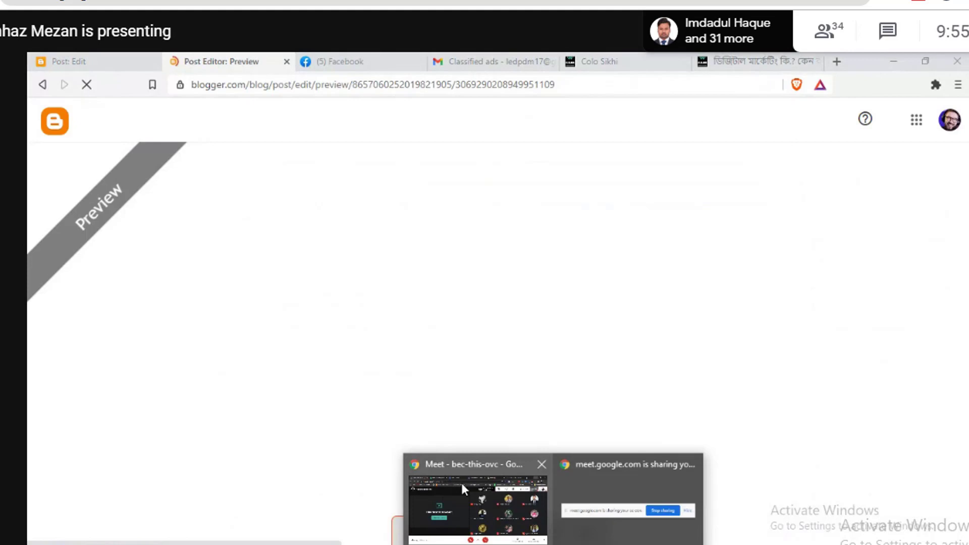
pyautogui.moveTo(461, 481)
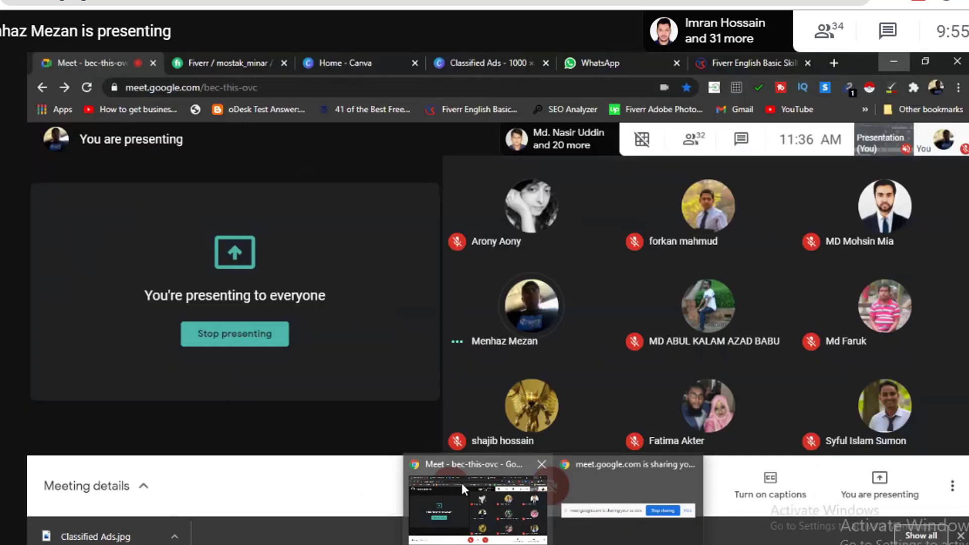
pyautogui.click(462, 480)
pyautogui.click(227, 62)
pyautogui.moveTo(256, 158)
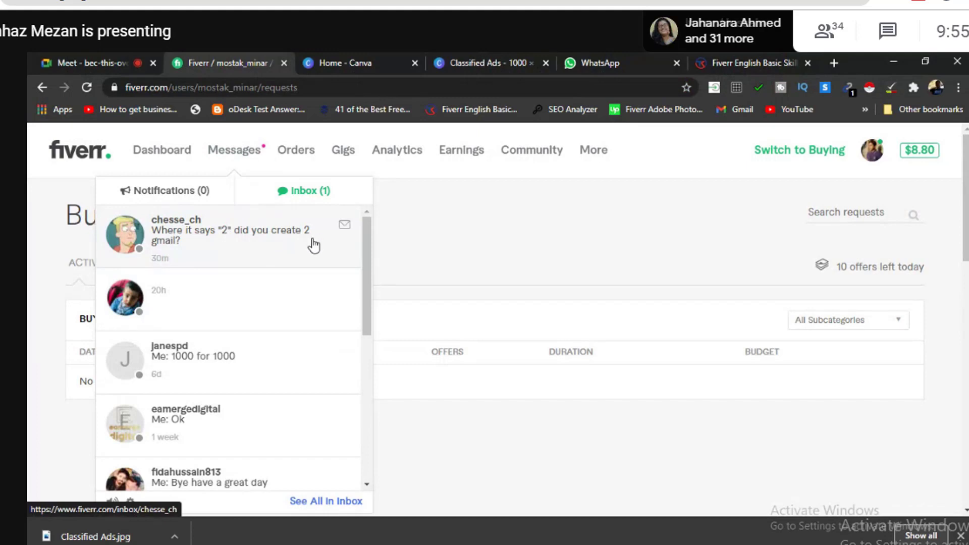
pyautogui.click(345, 226)
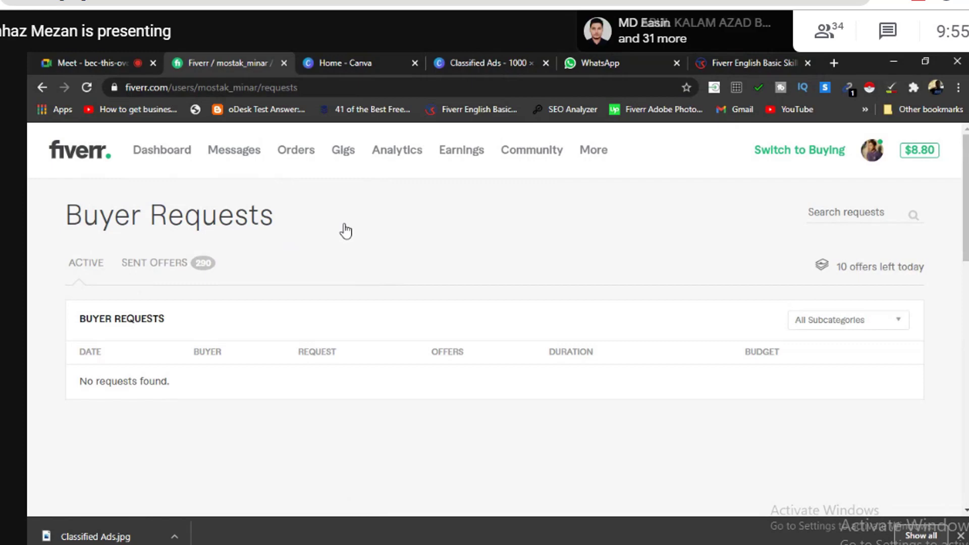
pyautogui.click(244, 151)
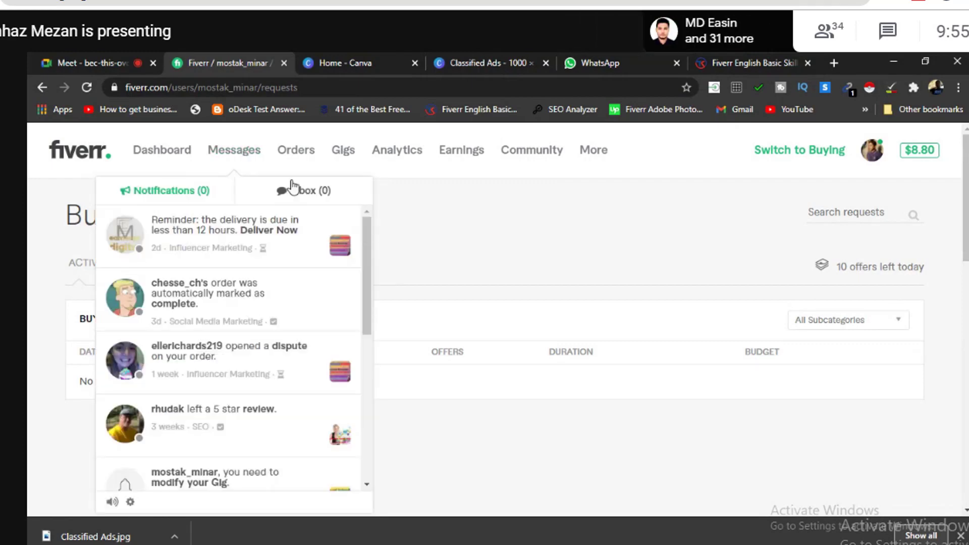
pyautogui.click(320, 197)
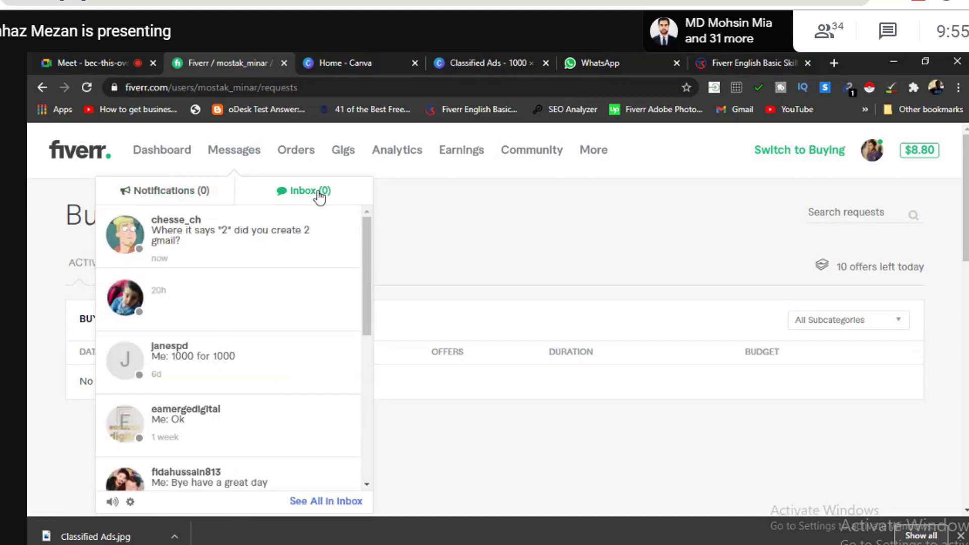
pyautogui.click(292, 240)
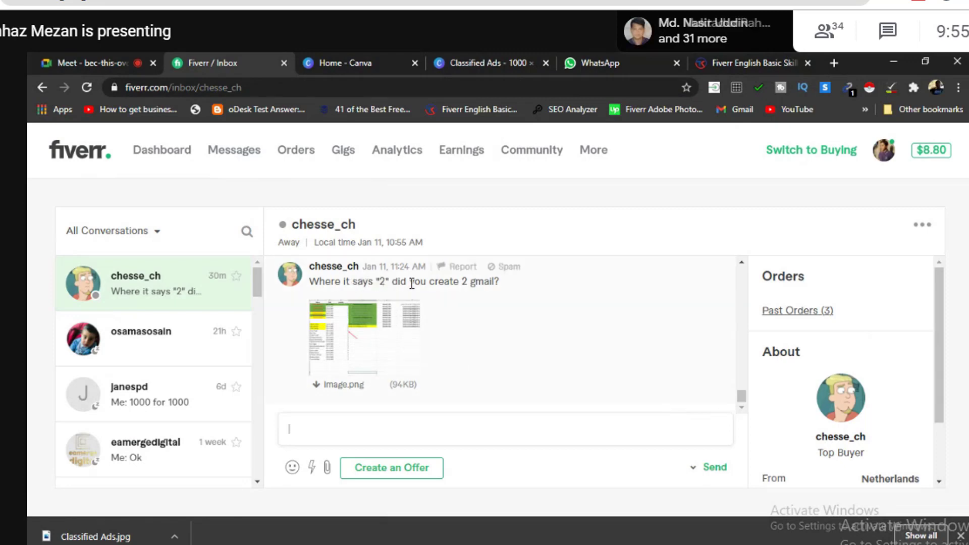
# Step: Open the spreadsheet image attached to the buyer's message, examine the rows marked "2" up close and close the image
pyautogui.click(504, 424)
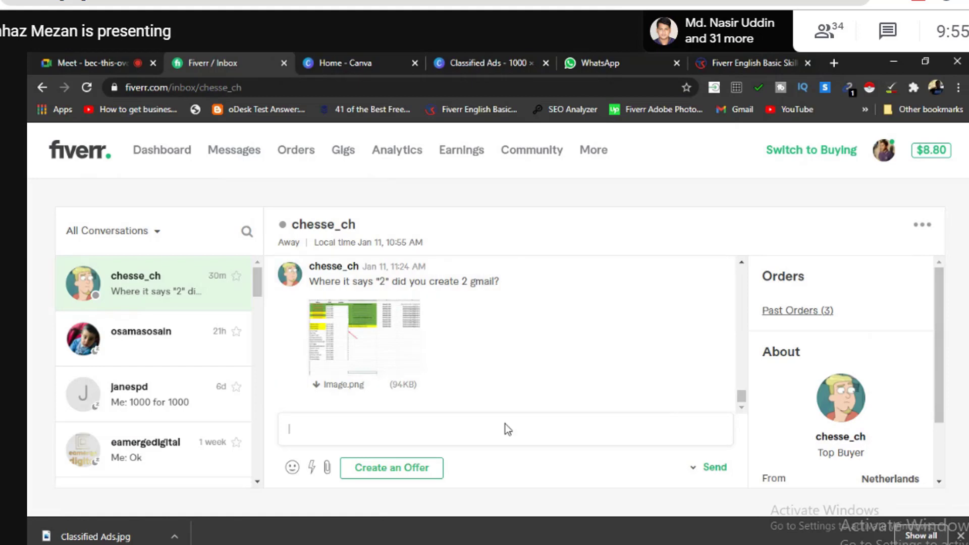
pyautogui.click(366, 326)
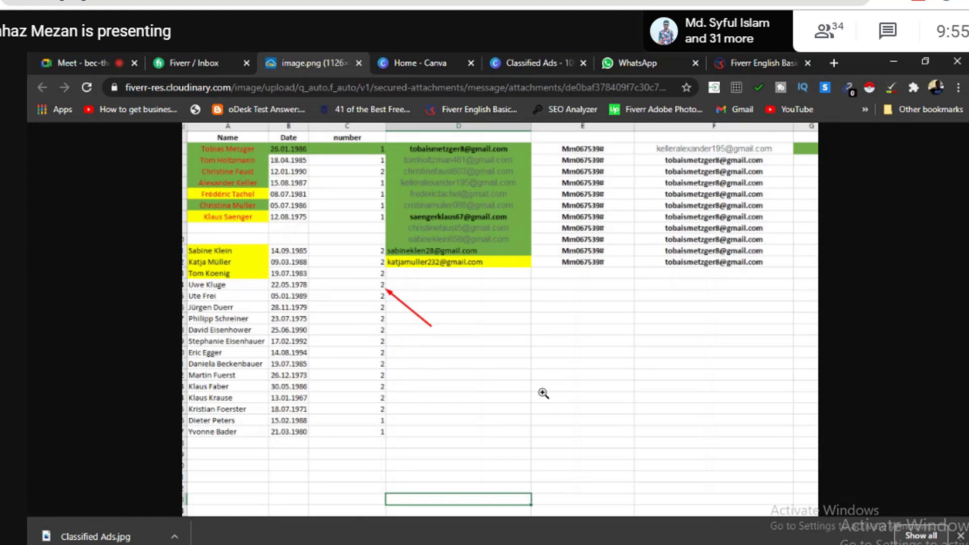
pyautogui.click(645, 349)
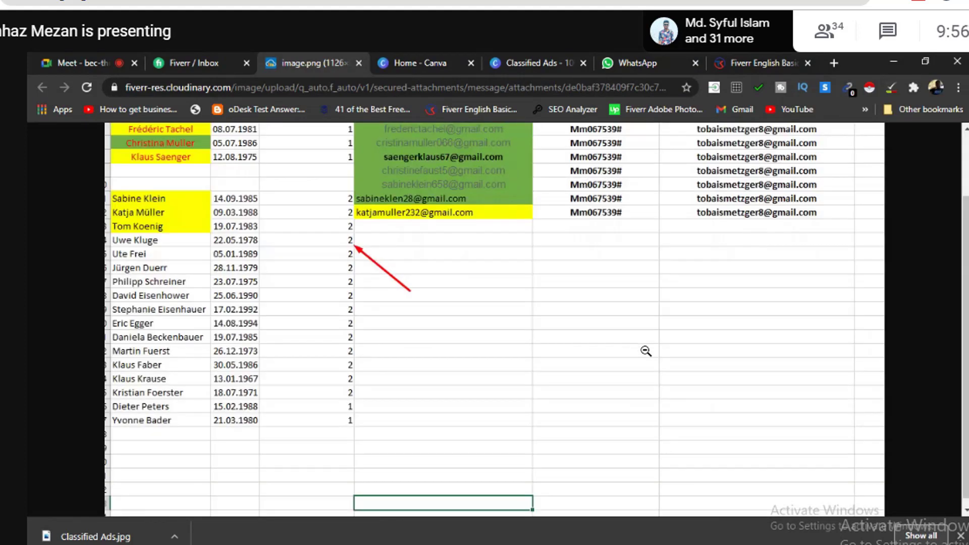
pyautogui.click(646, 351)
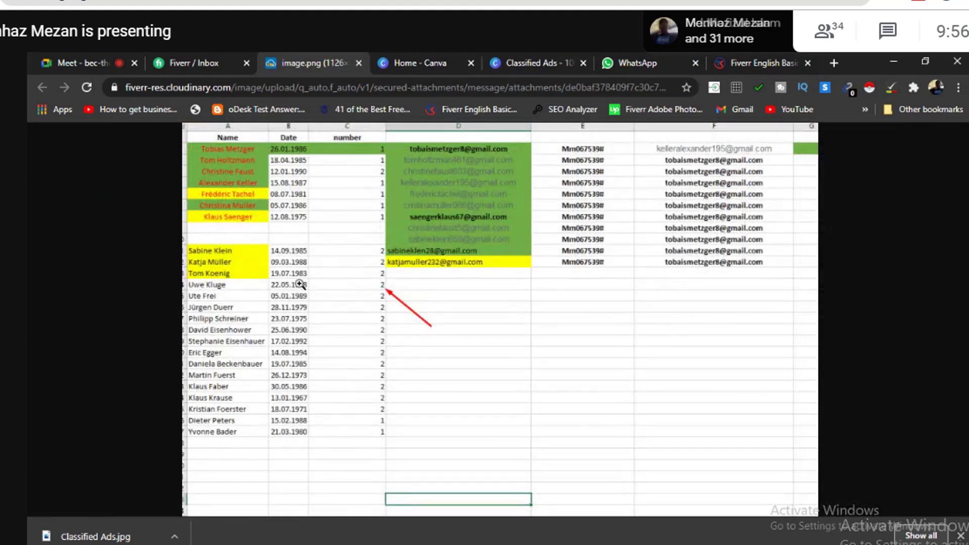
pyautogui.click(641, 428)
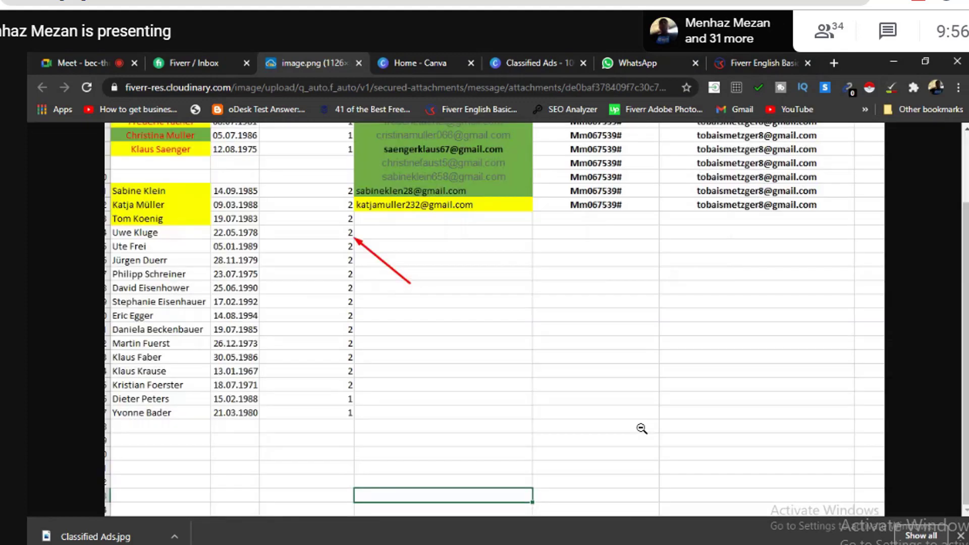
pyautogui.click(642, 428)
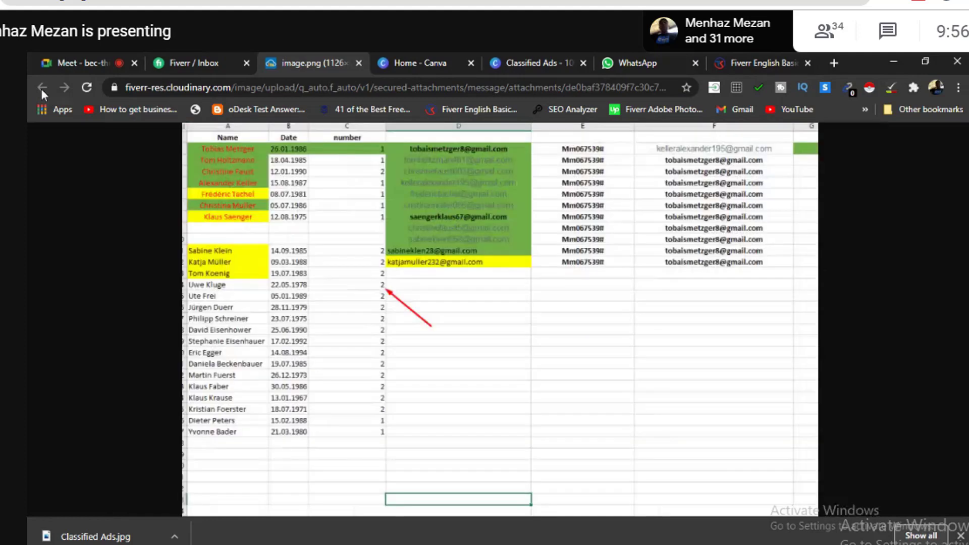
pyautogui.click(359, 63)
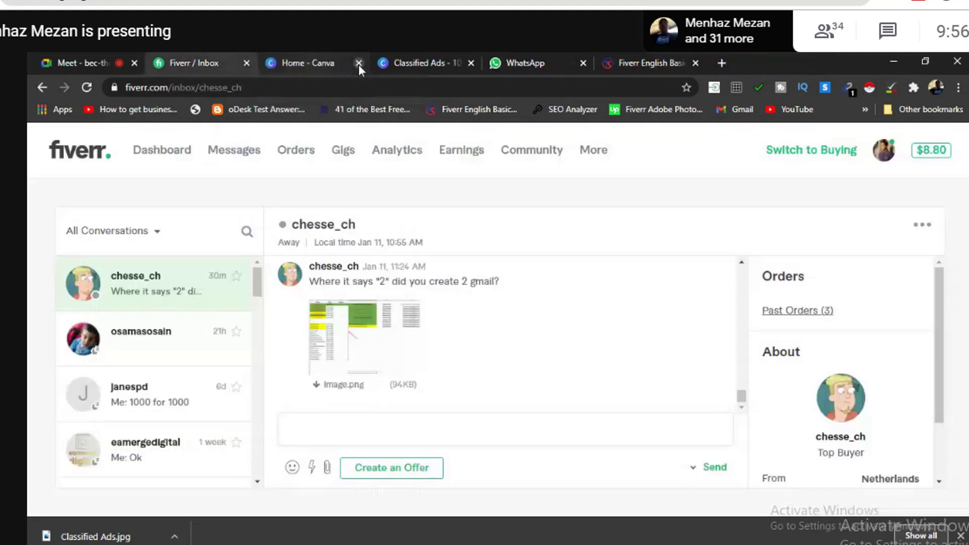
# Step: Send the buyer the reply "check all then let me know"
pyautogui.click(384, 424)
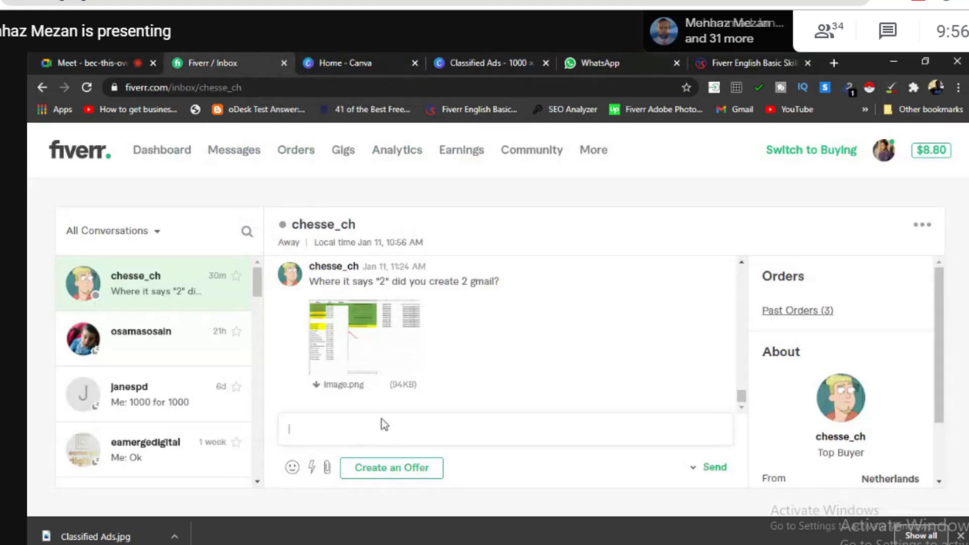
pyautogui.write('check all then')
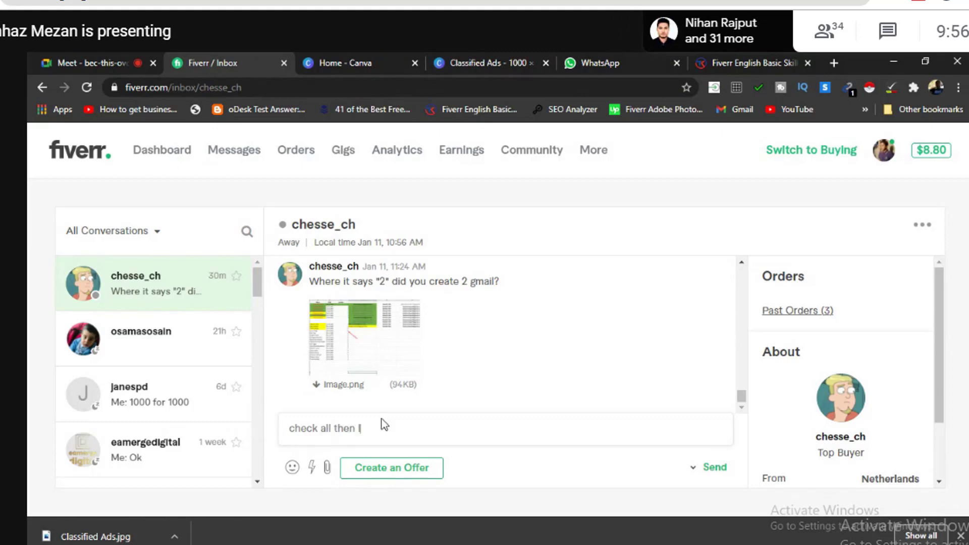
pyautogui.write('et me')
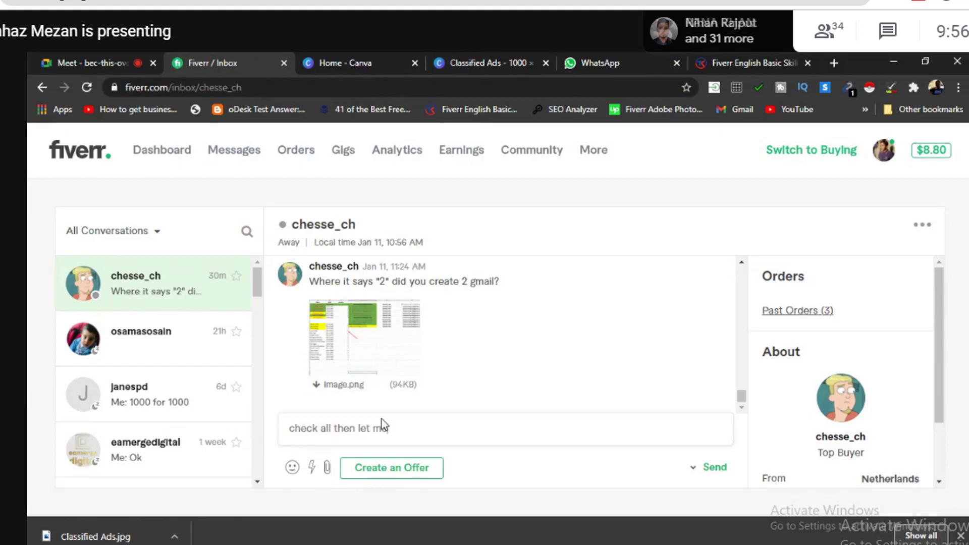
pyautogui.write(' know')
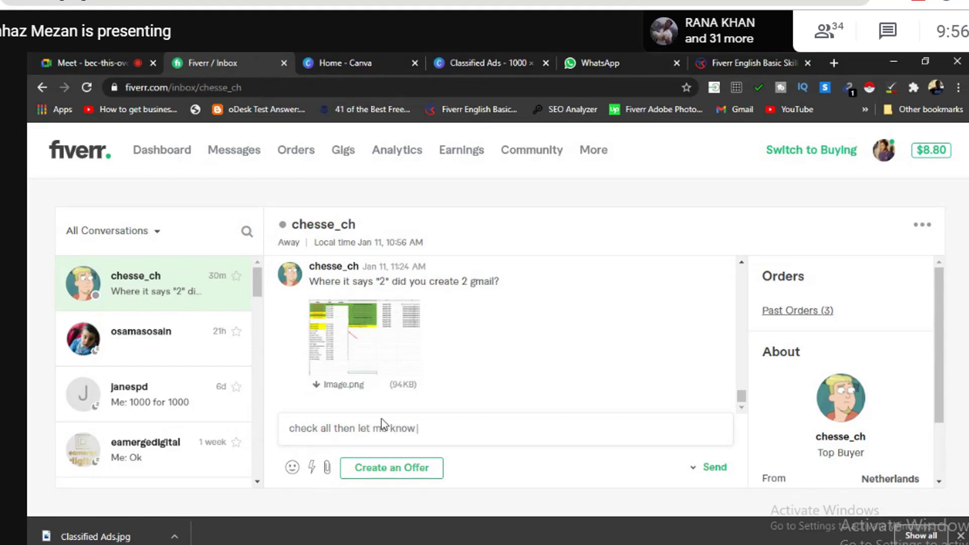
pyautogui.click(723, 469)
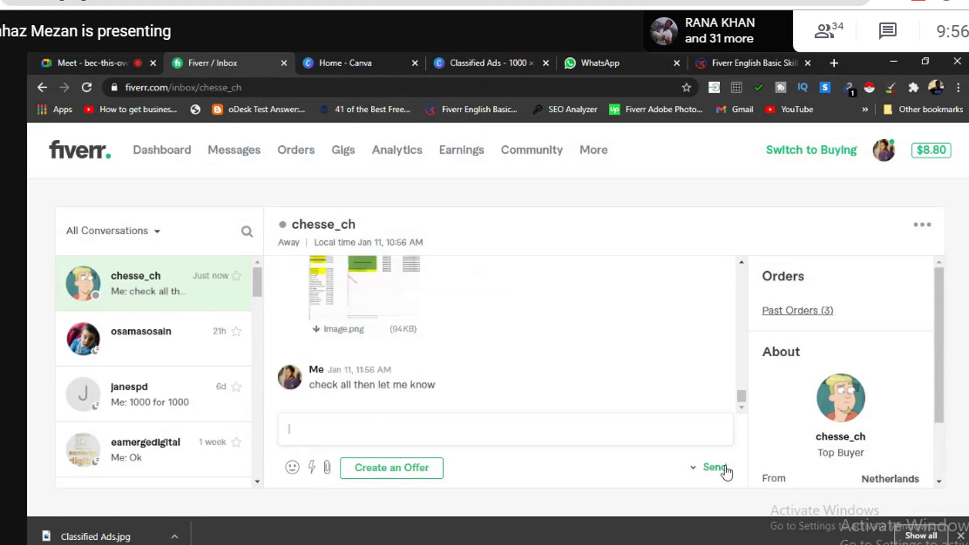
# Step: Return to the Blogger post preview and review the formatting from the opening line down to the classified ads types
pyautogui.click(108, 61)
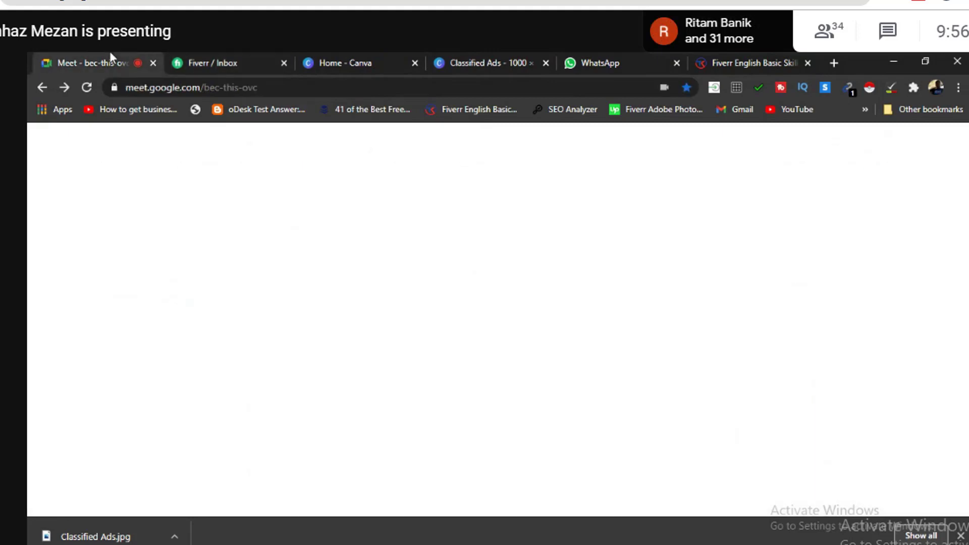
pyautogui.hotkey('alt', 'Tab')
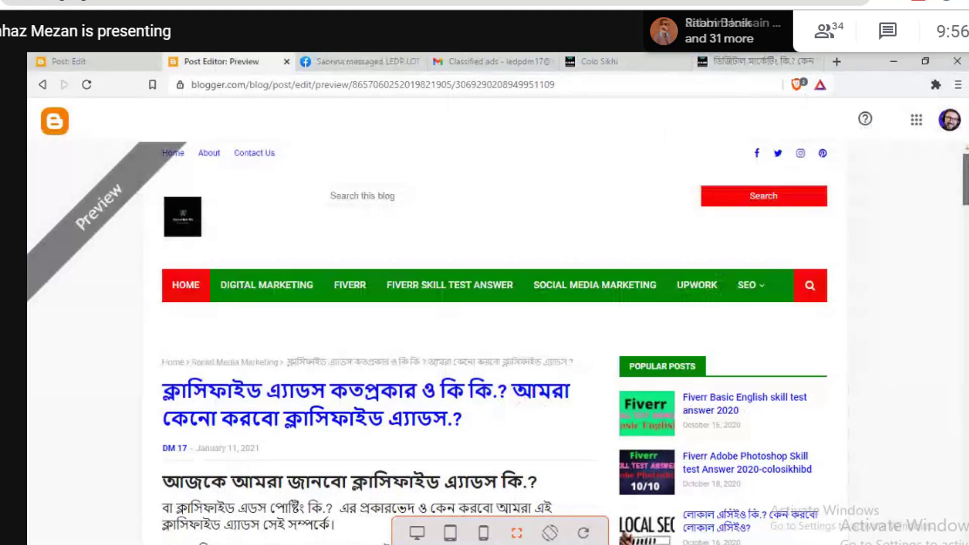
pyautogui.scroll(-1, 298, 200)
pyautogui.scroll(-7, 434, 343)
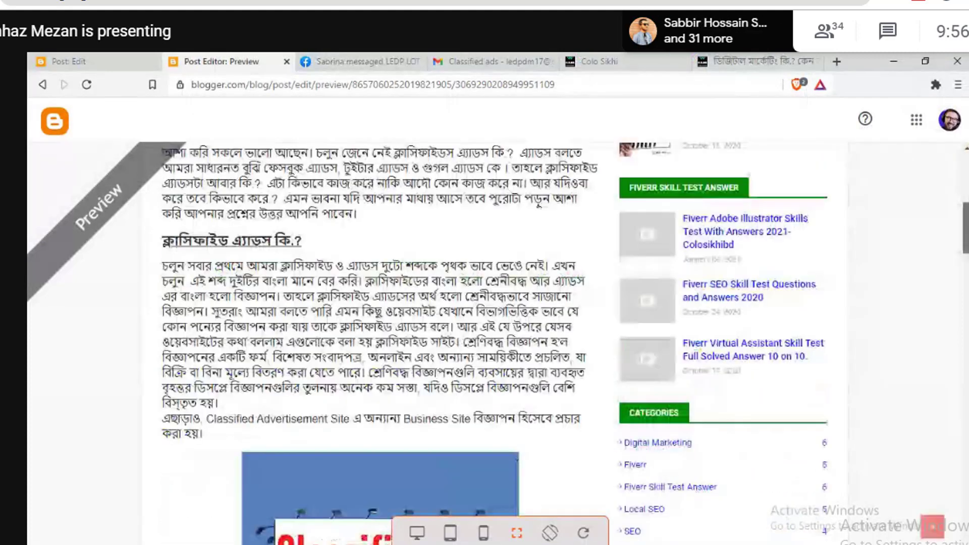
pyautogui.scroll(-5, 434, 343)
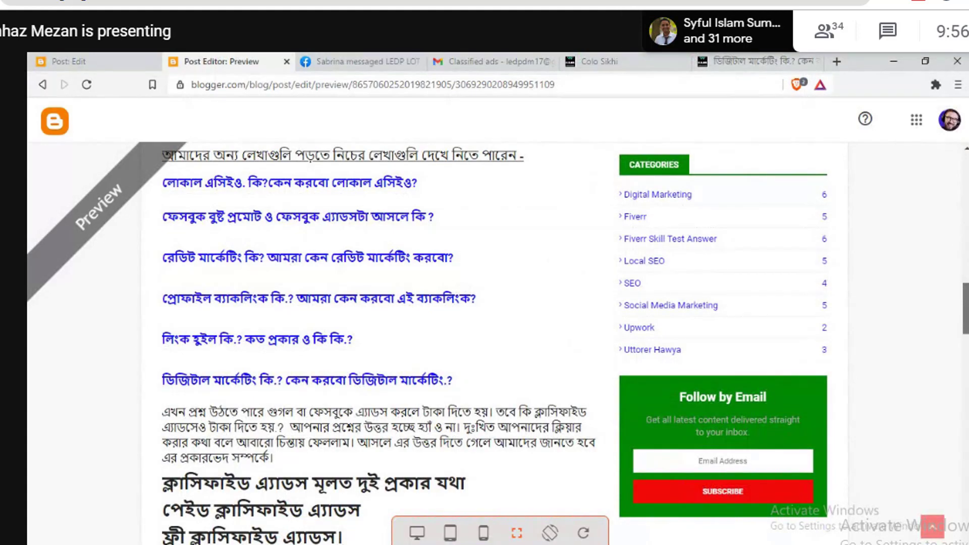
pyautogui.scroll(-1, 378, 343)
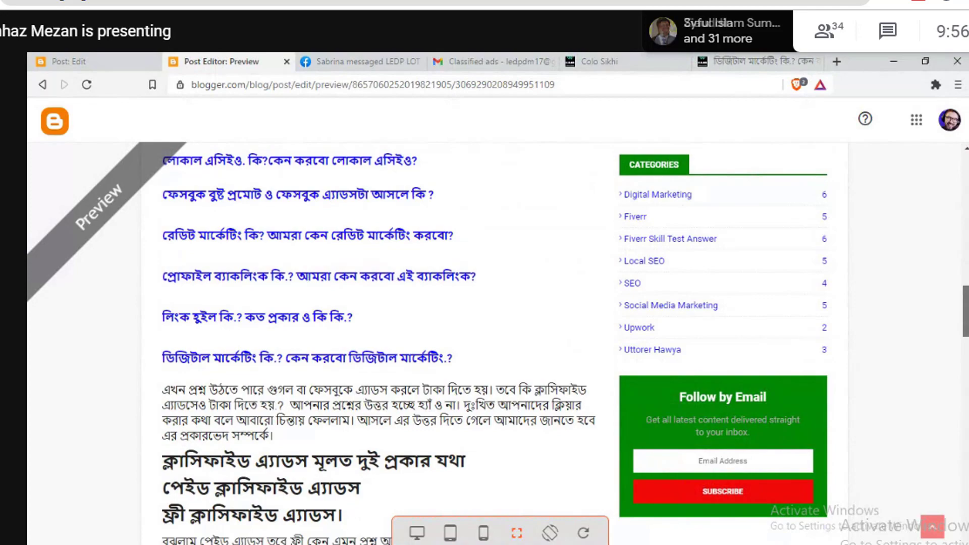
pyautogui.moveTo(965, 308); pyautogui.dragTo(951, 166)
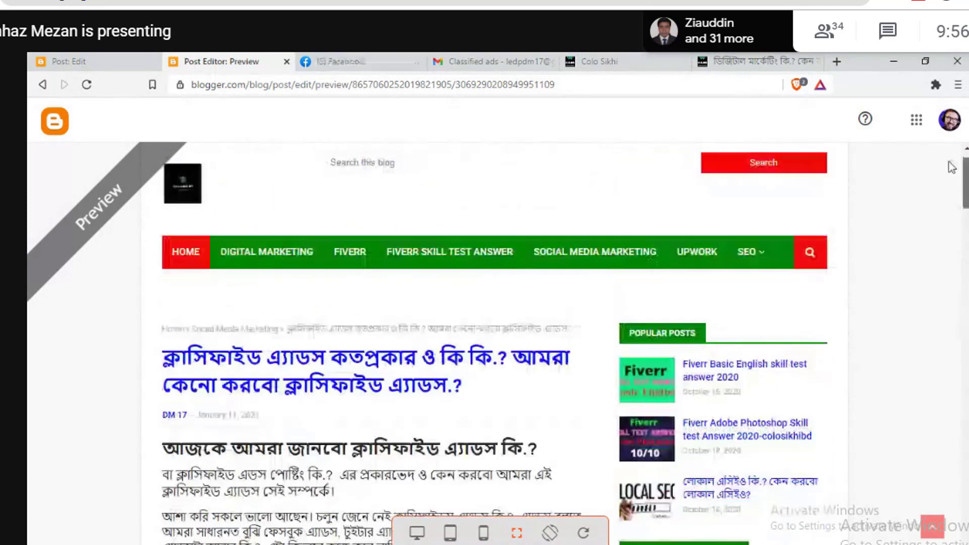
# Step: Publish the classified ads post from the Blogger editor and confirm the publication
pyautogui.click(75, 60)
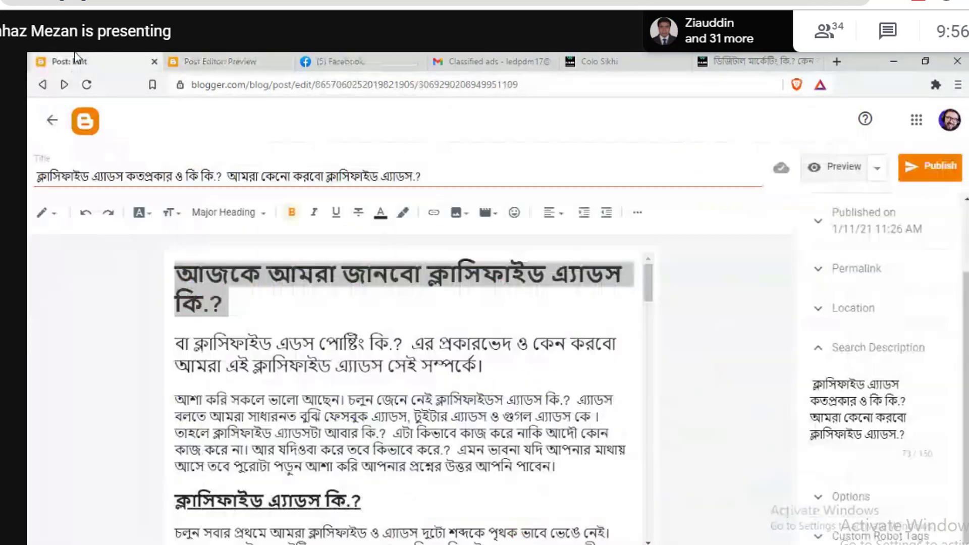
pyautogui.click(930, 167)
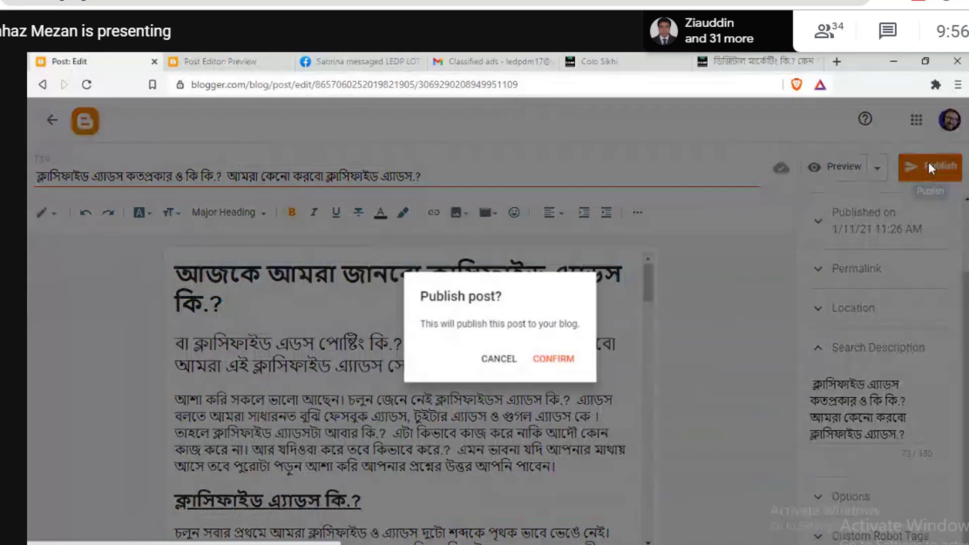
pyautogui.click(563, 360)
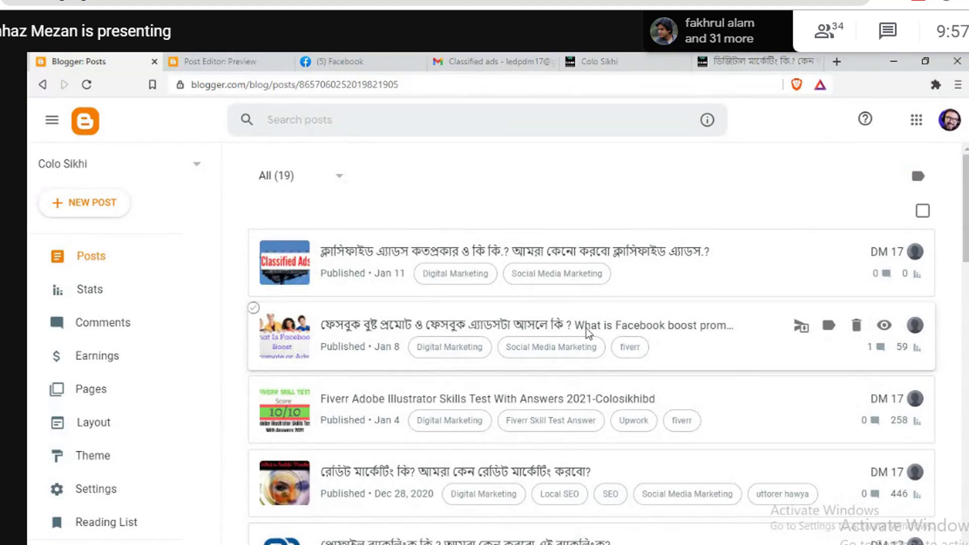
# Step: Open the Google Search Console overview of the blog in place of the post preview
pyautogui.click(223, 58)
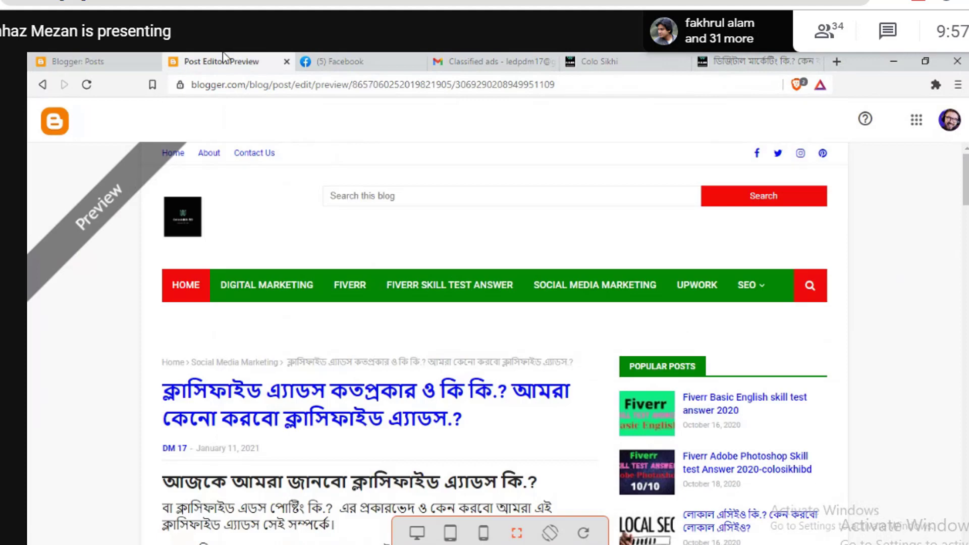
pyautogui.click(257, 85)
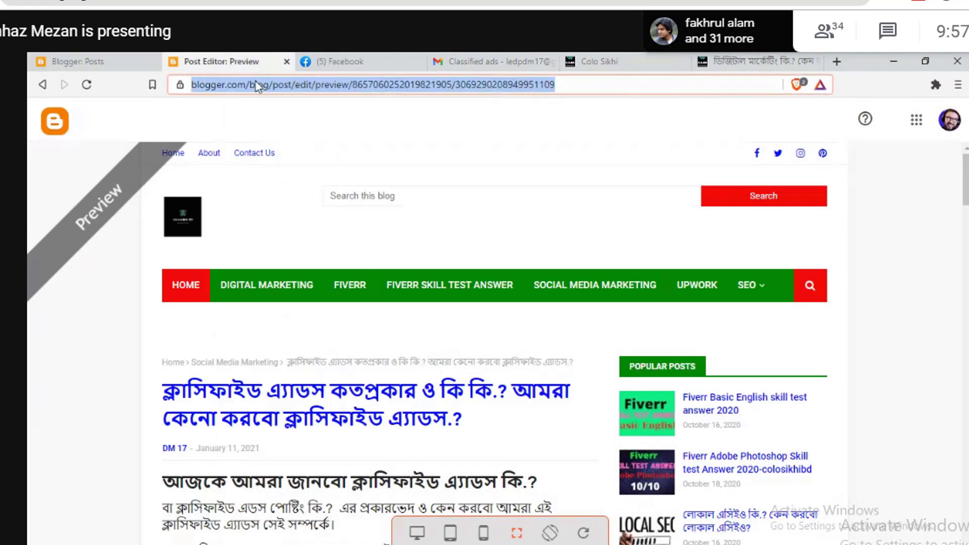
pyautogui.write('s')
pyautogui.press('Return')
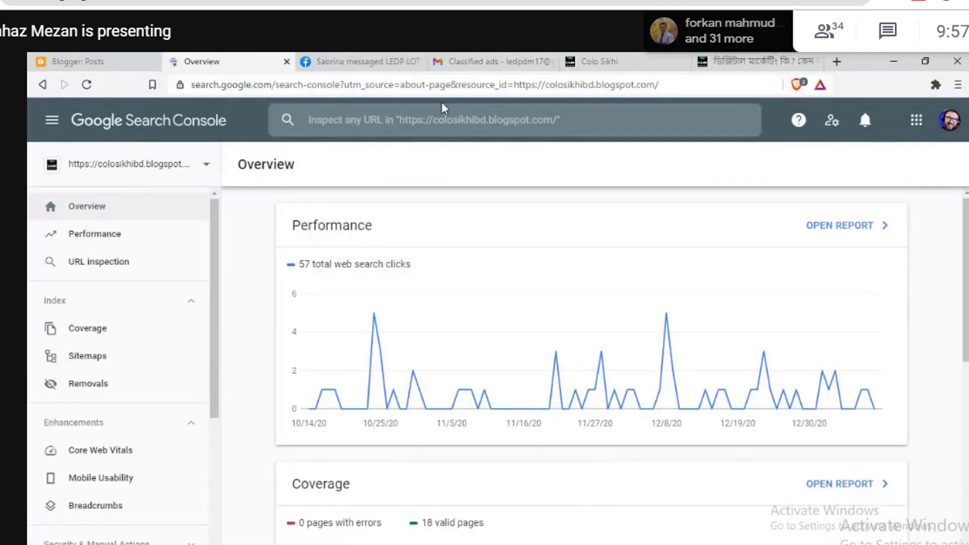
# Step: View the newly published classified ads post from the Blogger post list and copy its web address
pyautogui.click(106, 60)
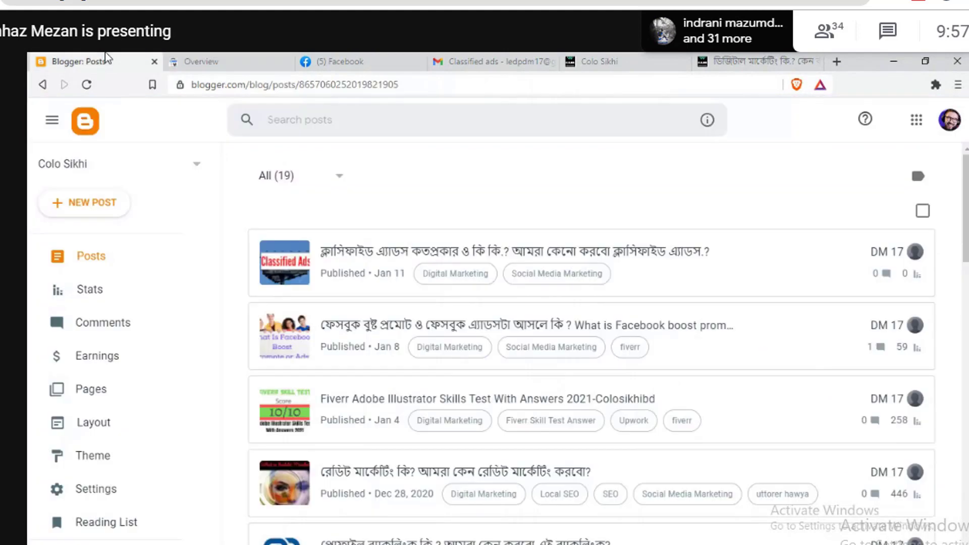
pyautogui.moveTo(802, 255)
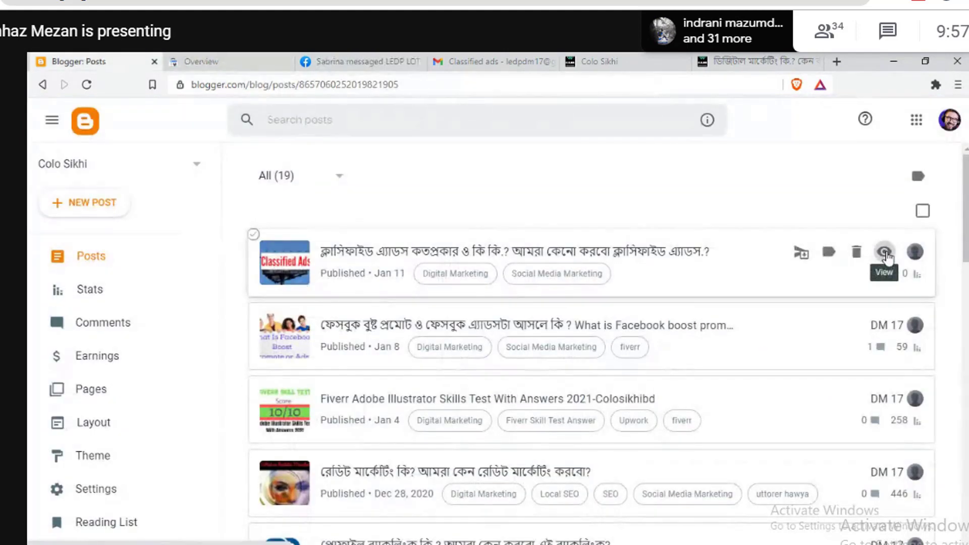
pyautogui.click(884, 252)
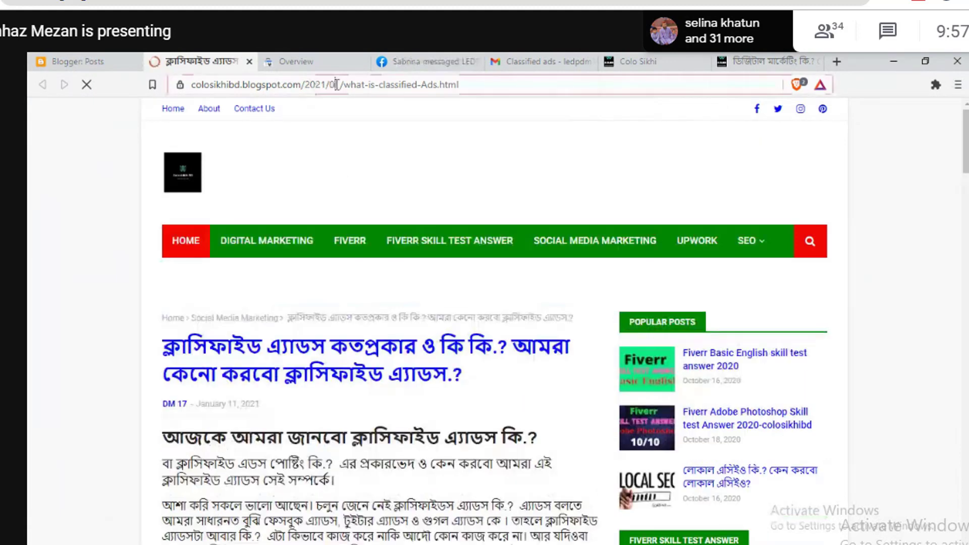
pyautogui.click(333, 85)
pyautogui.hotkey('ctrl', 'c')
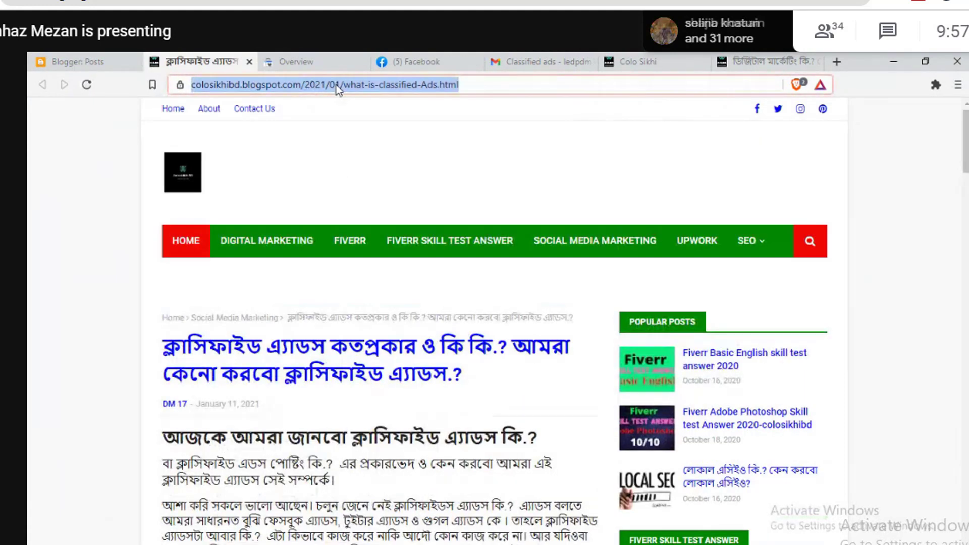
pyautogui.moveTo(333, 52); pyautogui.dragTo(429, 112)
pyautogui.click(370, 132)
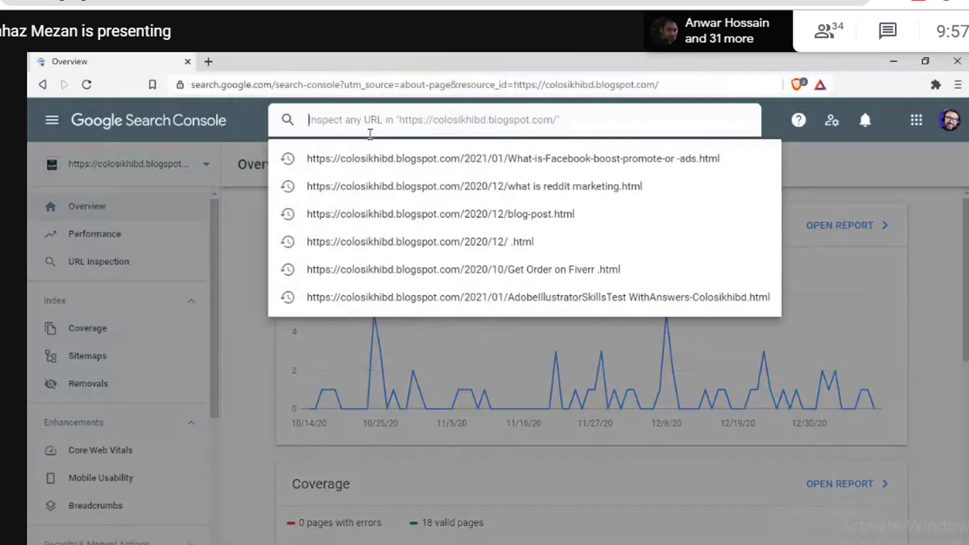
pyautogui.hotkey('ctrl', 'v')
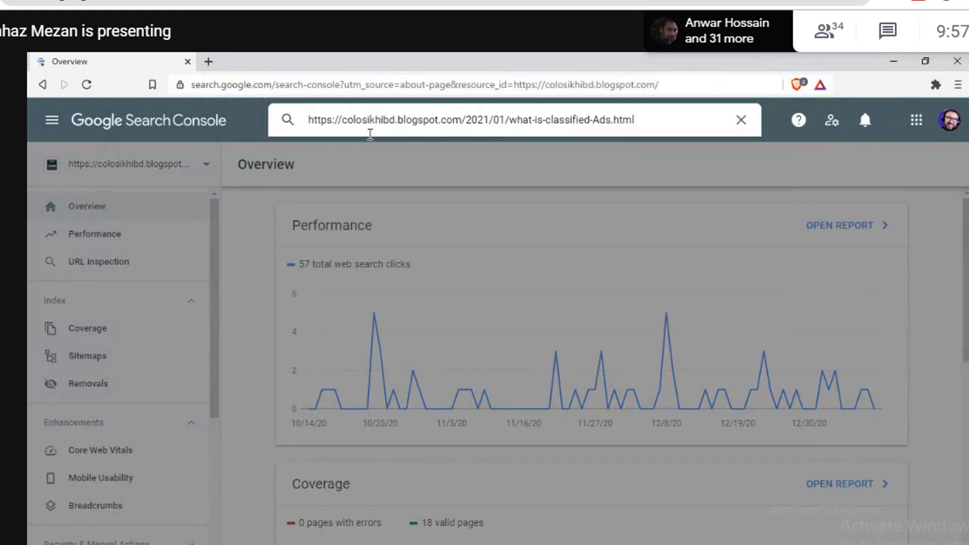
pyautogui.press('Return')
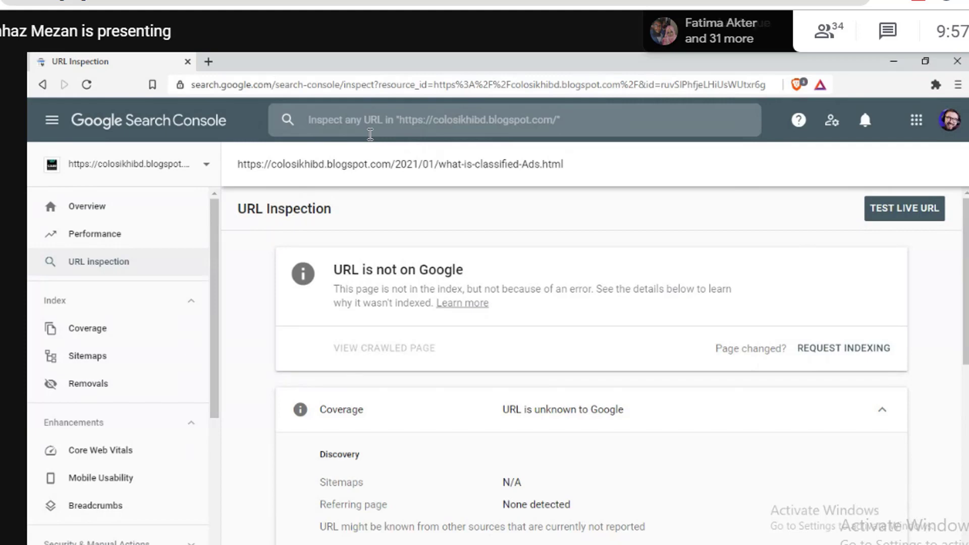
# Step: Request indexing for the inspected URL, solve the motorcycles image challenge and dismiss the confirmation
pyautogui.click(841, 348)
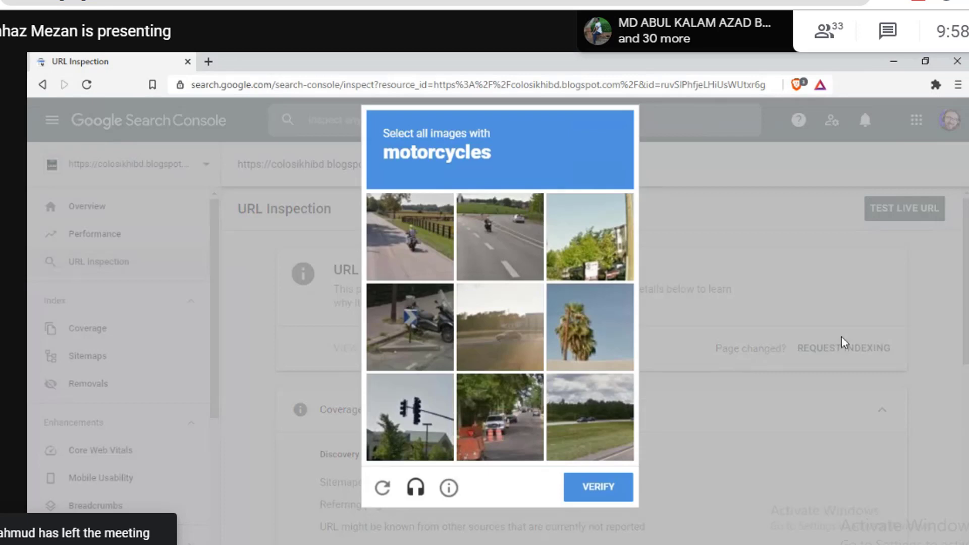
pyautogui.click(416, 240)
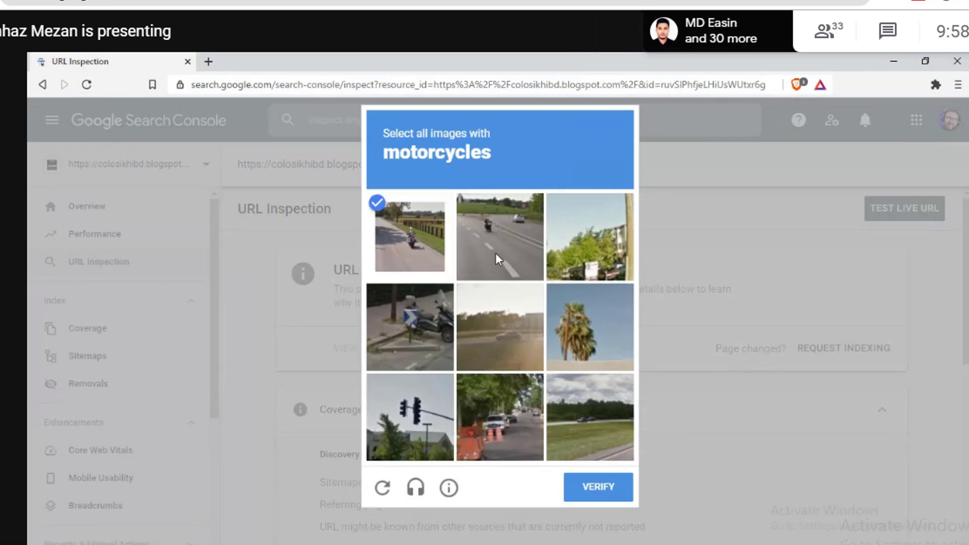
pyautogui.click(497, 259)
pyautogui.click(413, 347)
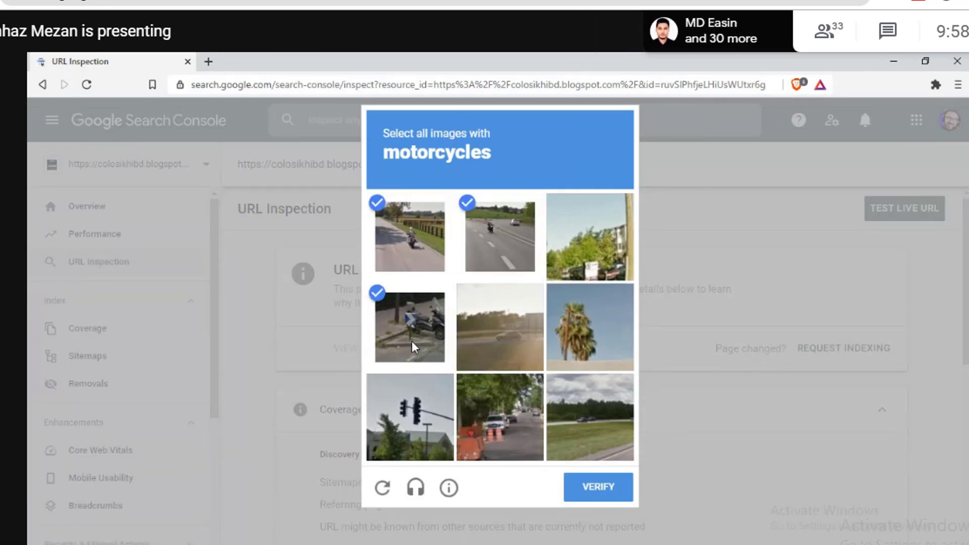
pyautogui.click(606, 487)
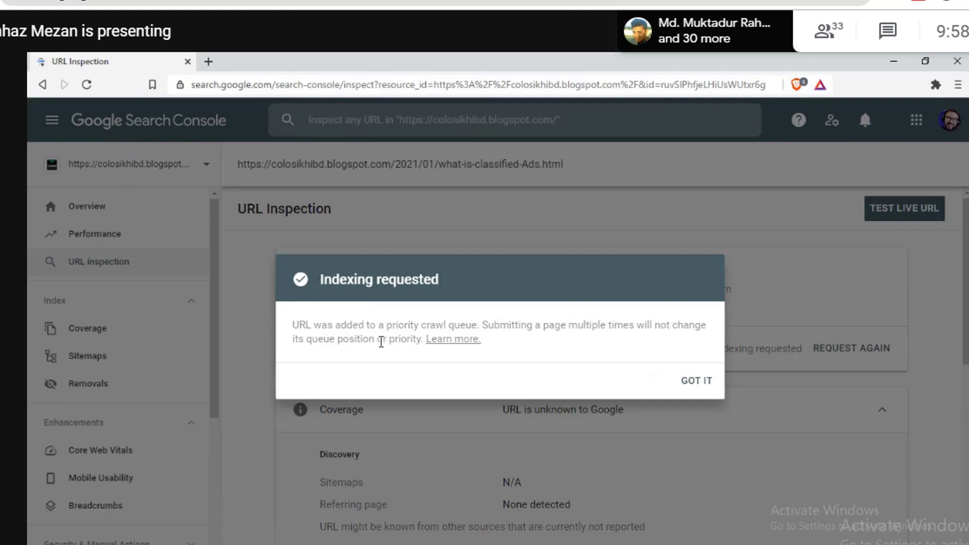
pyautogui.click(705, 385)
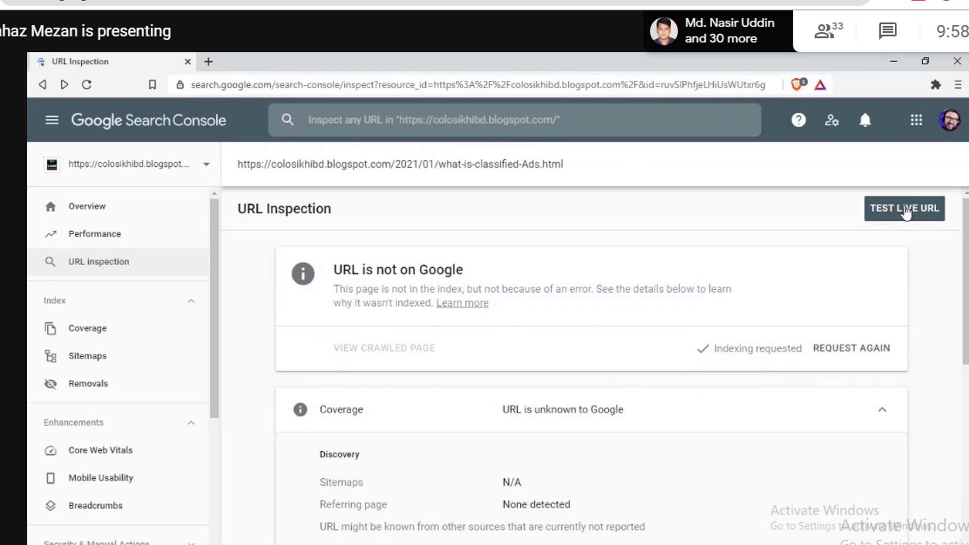
# Step: Run a live test of the inspected URL and review its availability and enhancements results
pyautogui.click(906, 212)
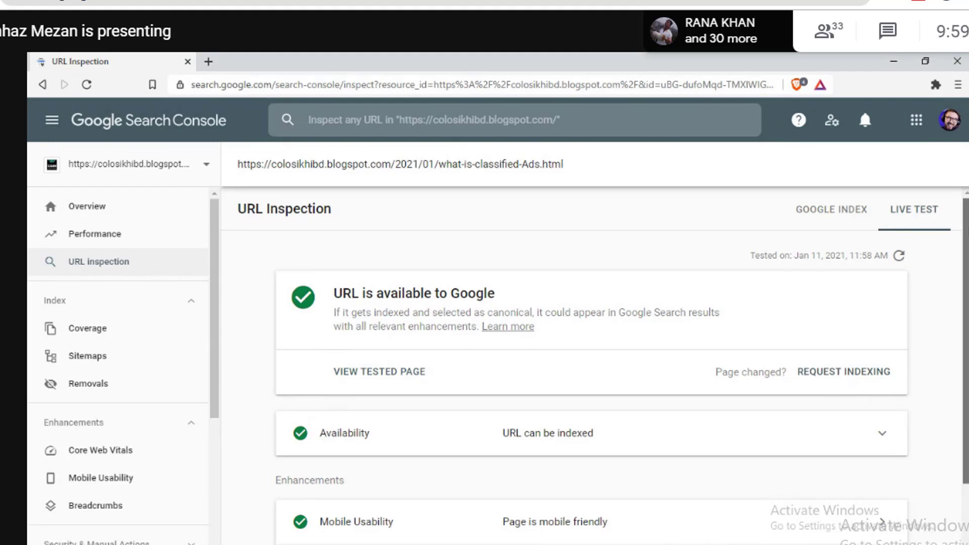
pyautogui.scroll(-2, 595, 364)
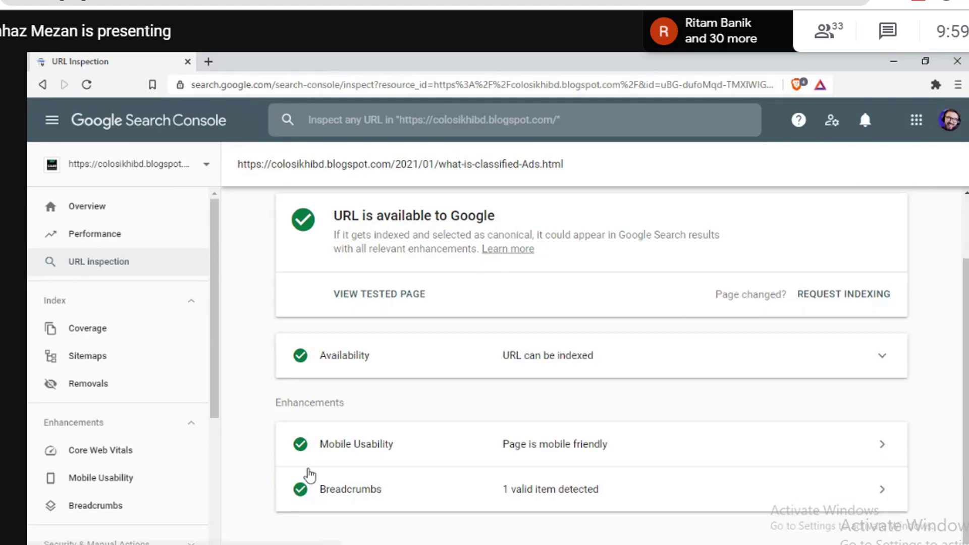
# Step: View the blog's Sitemaps page in Search Console and leave that window
pyautogui.click(102, 367)
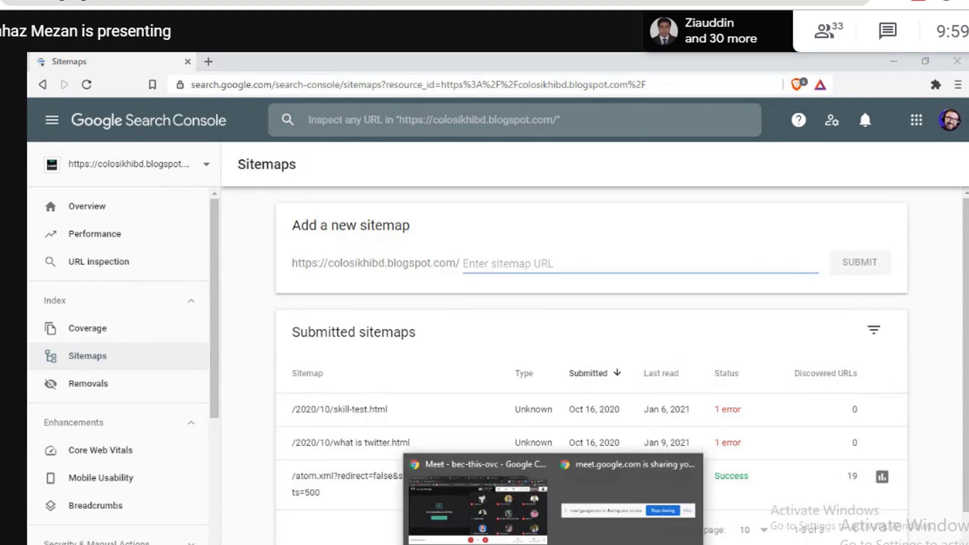
pyautogui.click(450, 493)
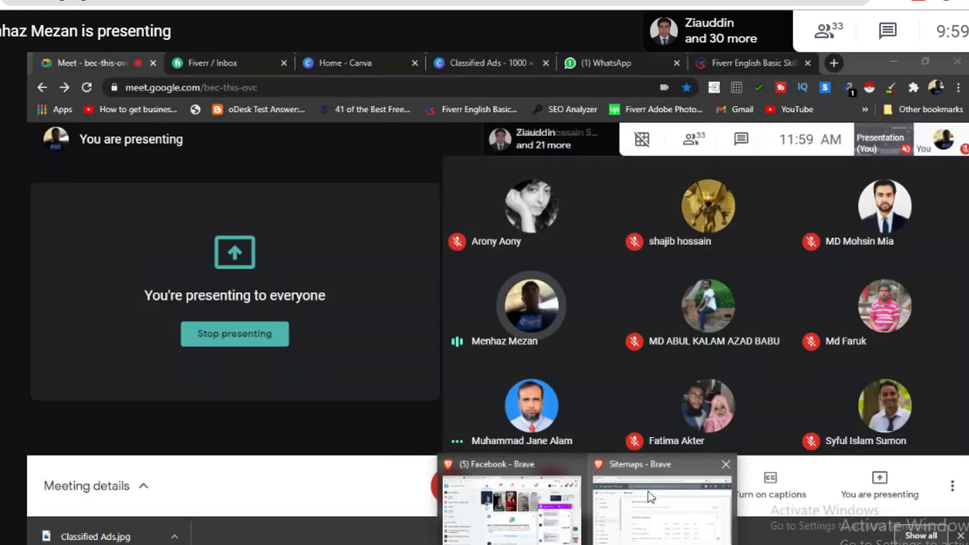
pyautogui.click(649, 496)
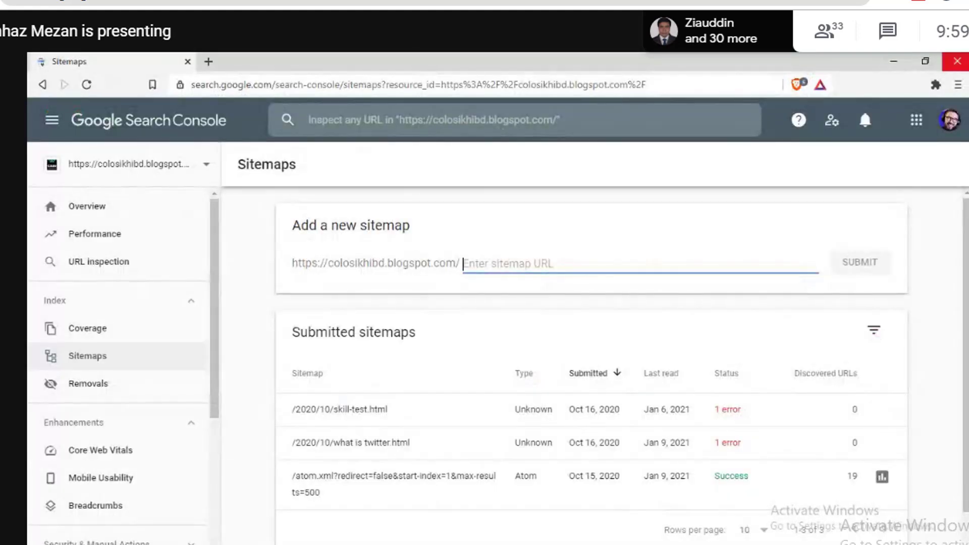
pyautogui.hotkey('alt', 'Tab')
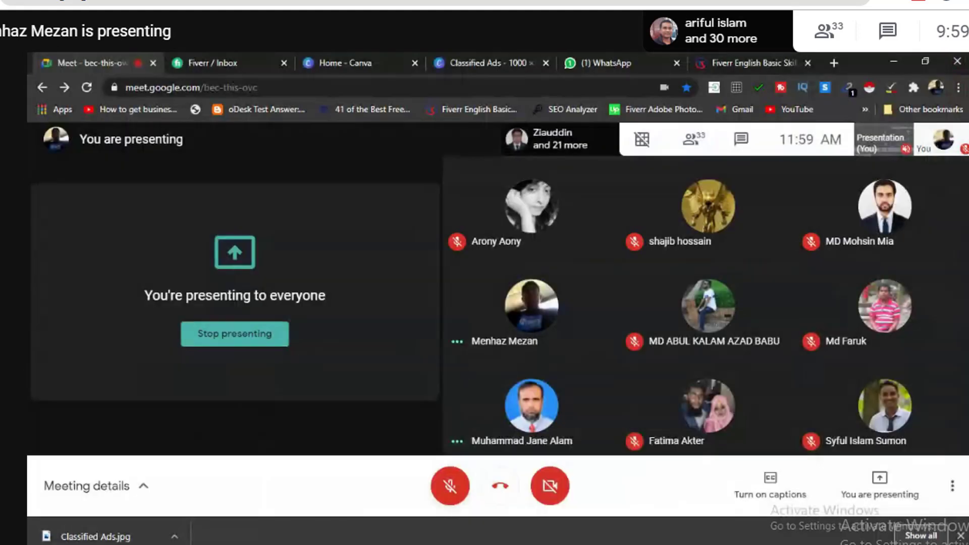
# Step: Switch to the Brave window with the published classified ads post and copy the post's full web address
pyautogui.hotkey('alt', 'Tab')
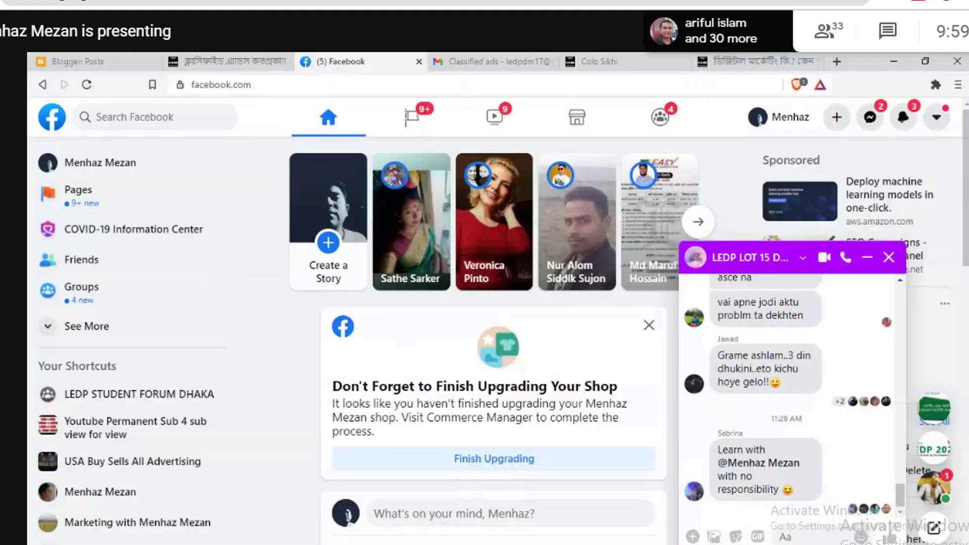
pyautogui.click(206, 57)
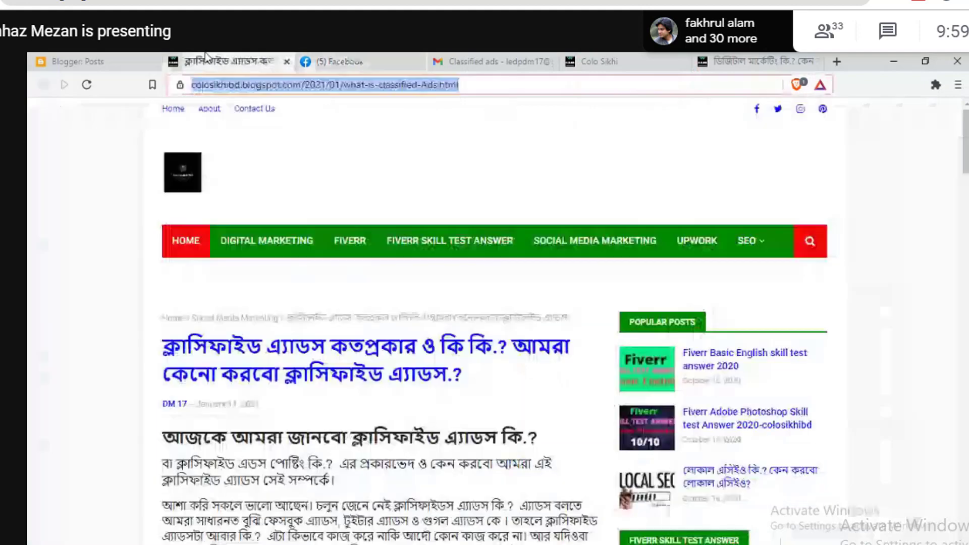
pyautogui.click(550, 87)
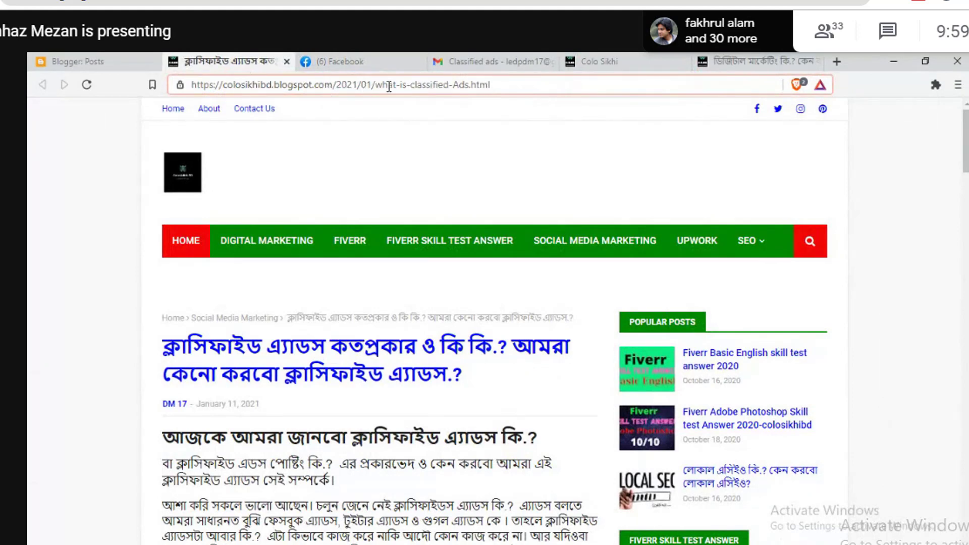
pyautogui.click(459, 87)
pyautogui.hotkey('ctrl', 'c')
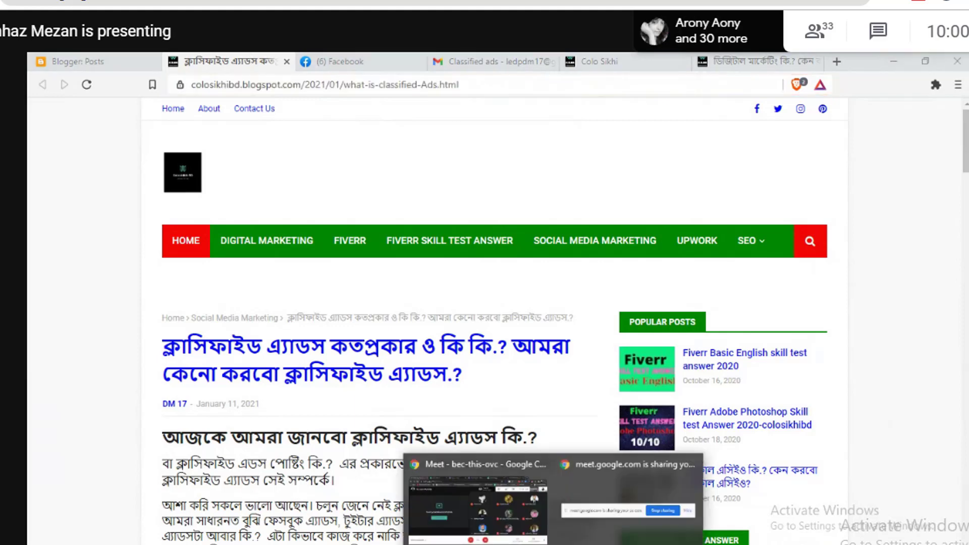
# Step: Switch to the Google Meet call and send the copied post address to everyone in the meeting chat
pyautogui.click(433, 492)
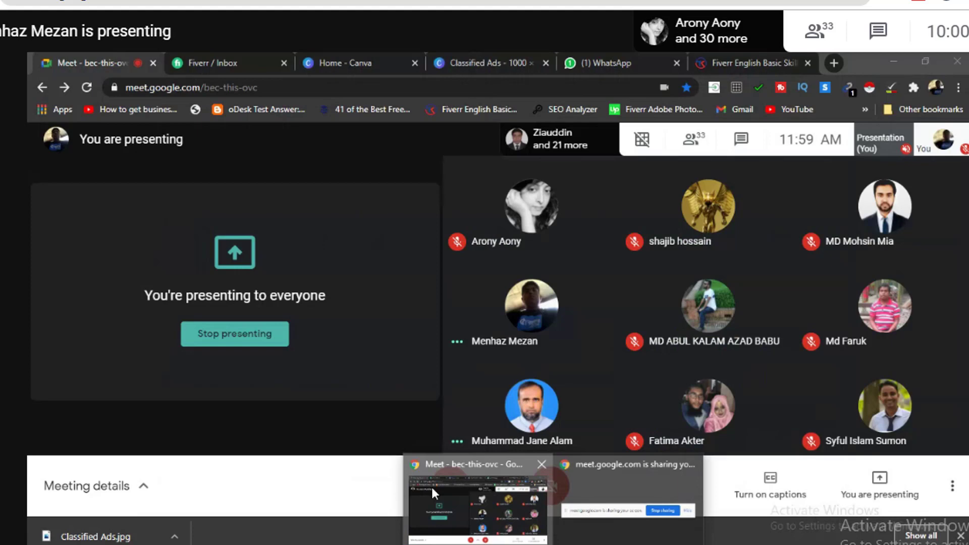
pyautogui.click(740, 138)
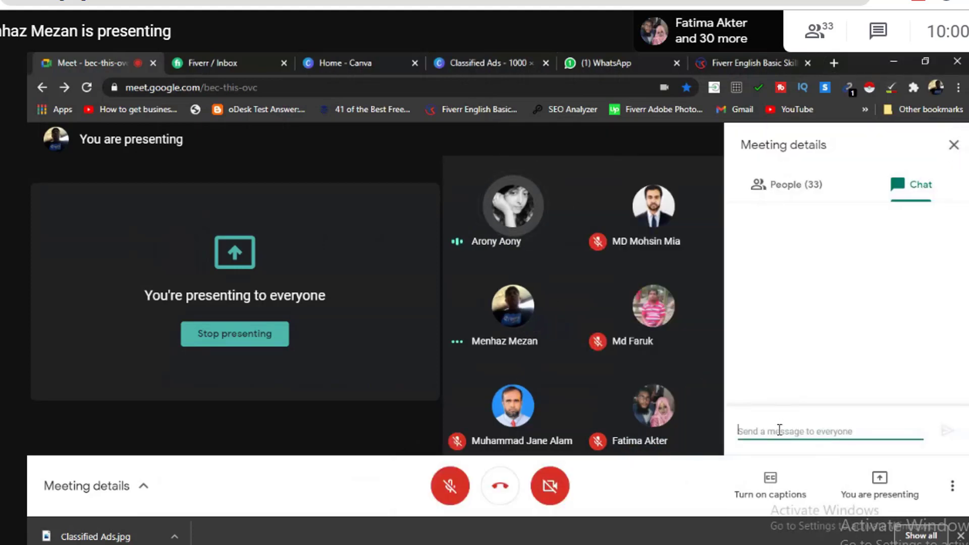
pyautogui.hotkey('ctrl', 'v')
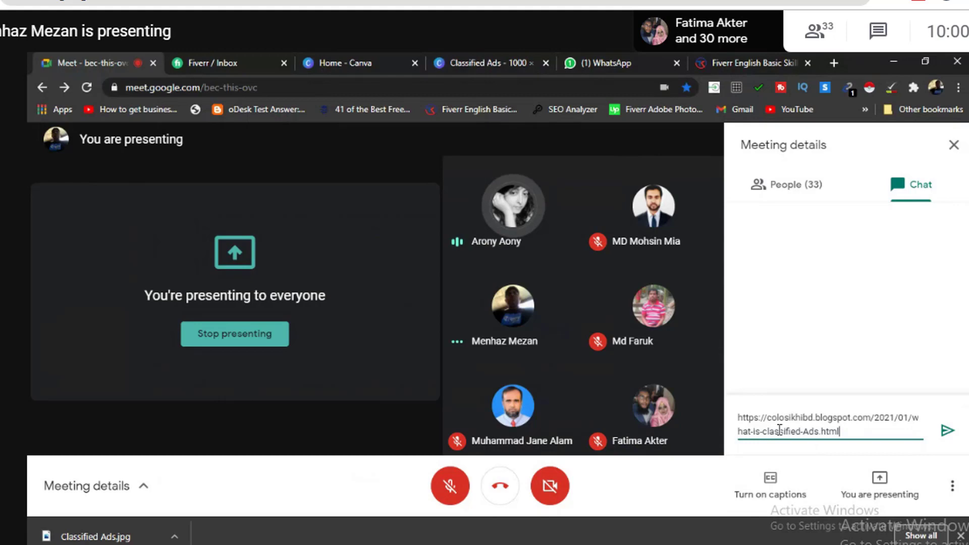
pyautogui.click(948, 432)
pyautogui.click(947, 432)
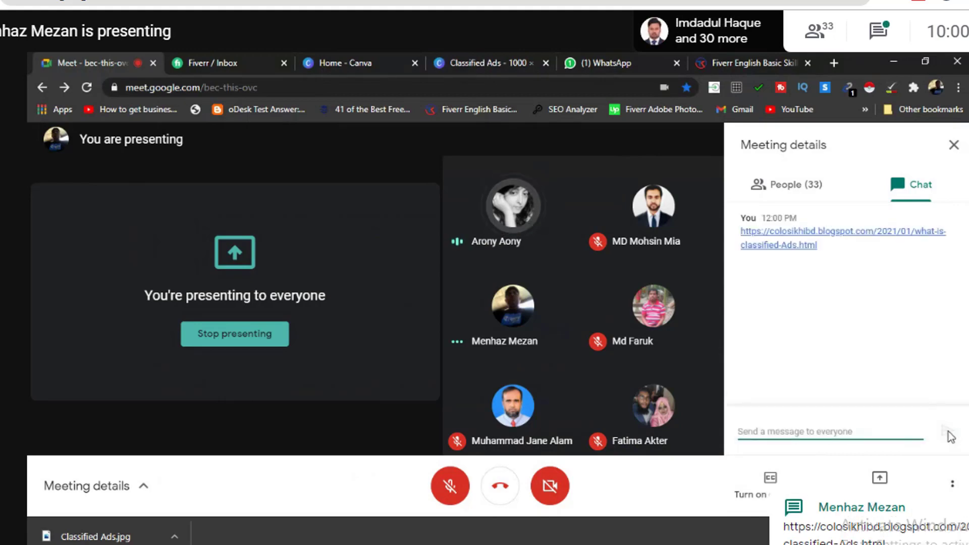
# Step: Close the meeting chat and stop presenting the screen to everyone
pyautogui.click(955, 152)
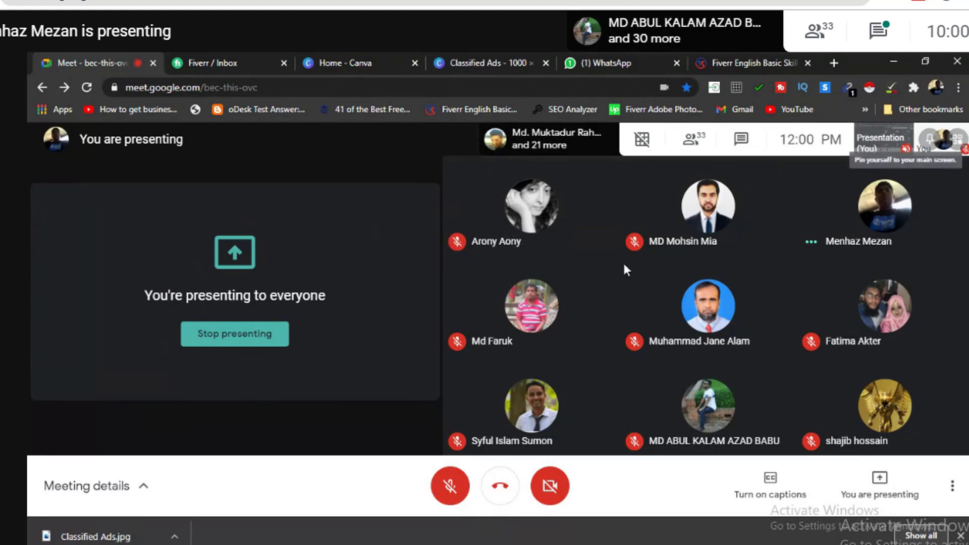
pyautogui.click(247, 334)
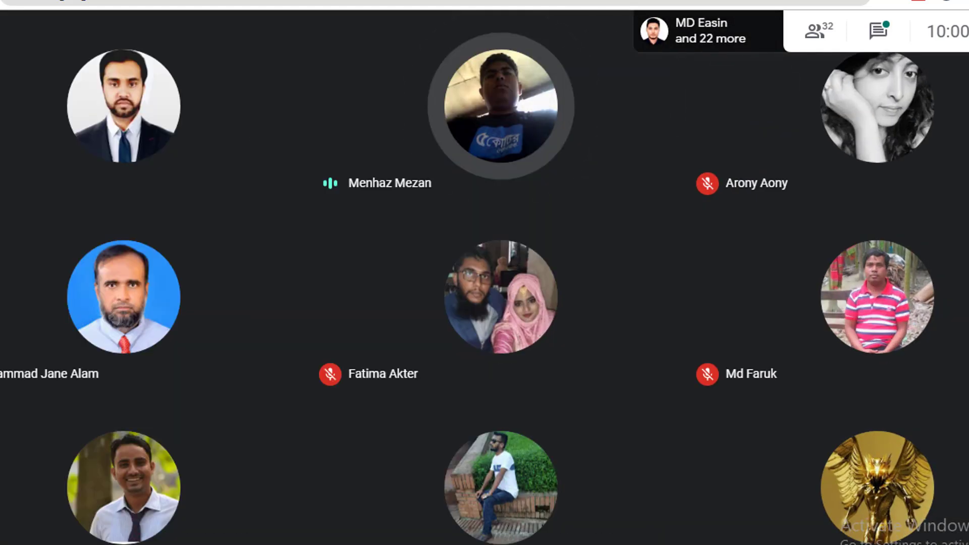